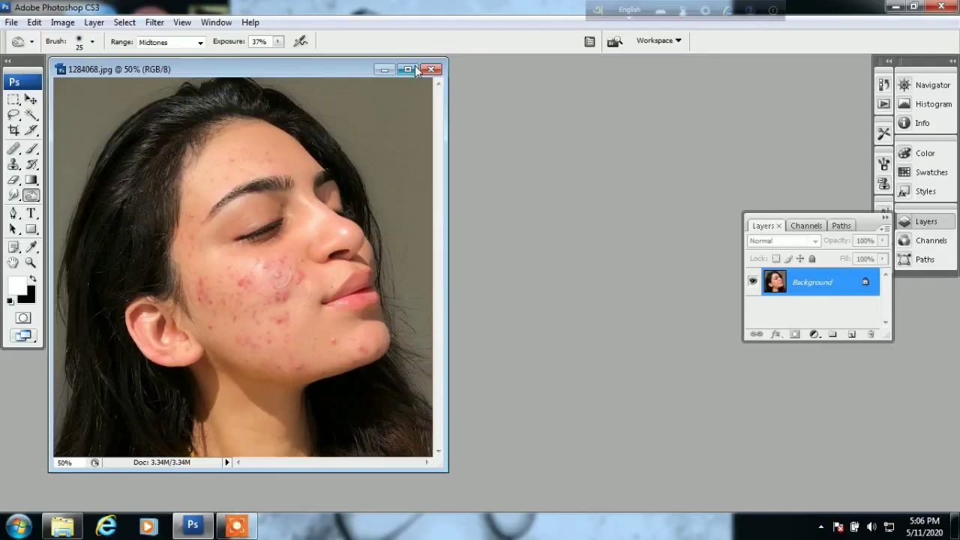
Step: Maximize the photo window at 100% zoom and duplicate the Background layer as 'Background copy'
{"action": "left_click", "coordinate": [411, 69]}
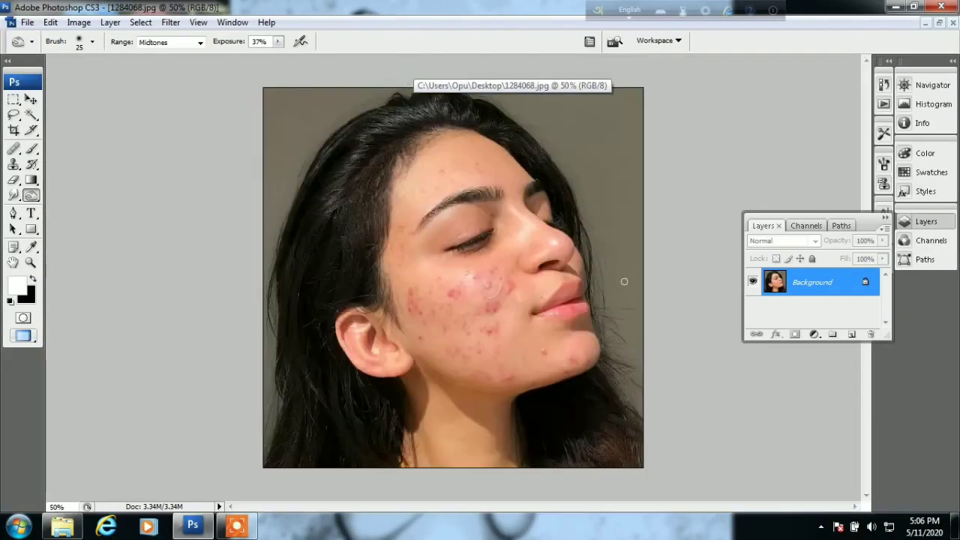
{"action": "left_click", "coordinate": [575, 350]}
{"action": "left_click", "coordinate": [574, 342]}
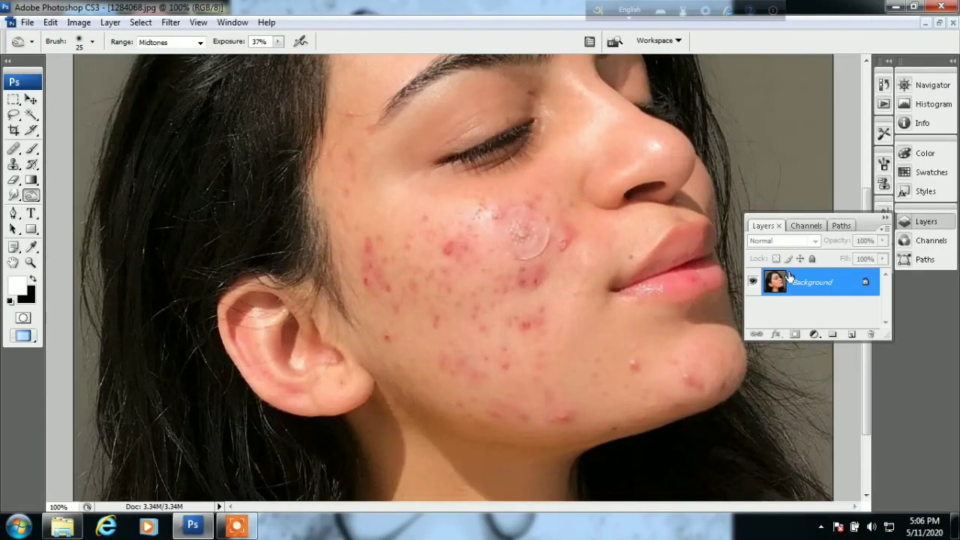
{"action": "right_click", "coordinate": [800, 277]}
{"action": "left_click", "coordinate": [834, 308]}
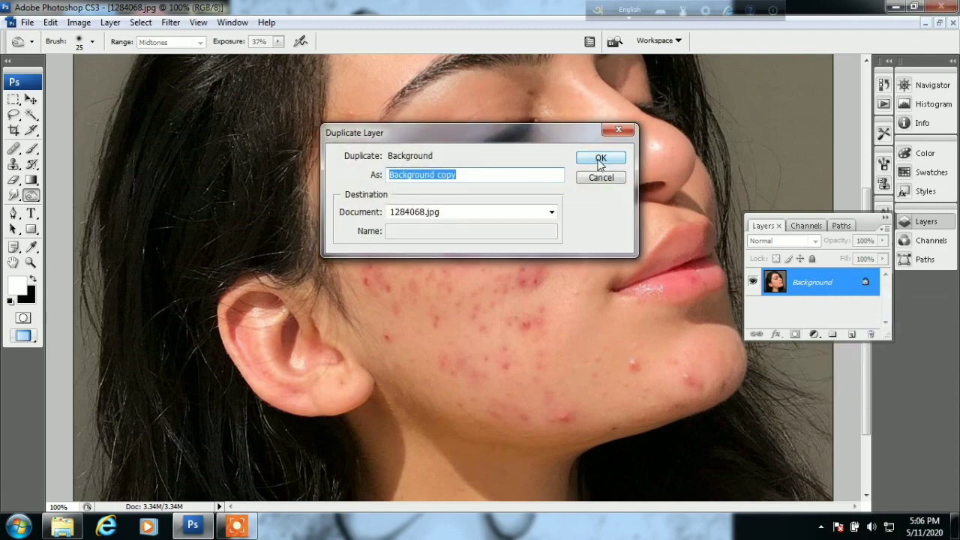
{"action": "left_click", "coordinate": [600, 159]}
{"action": "left_click", "coordinate": [580, 316]}
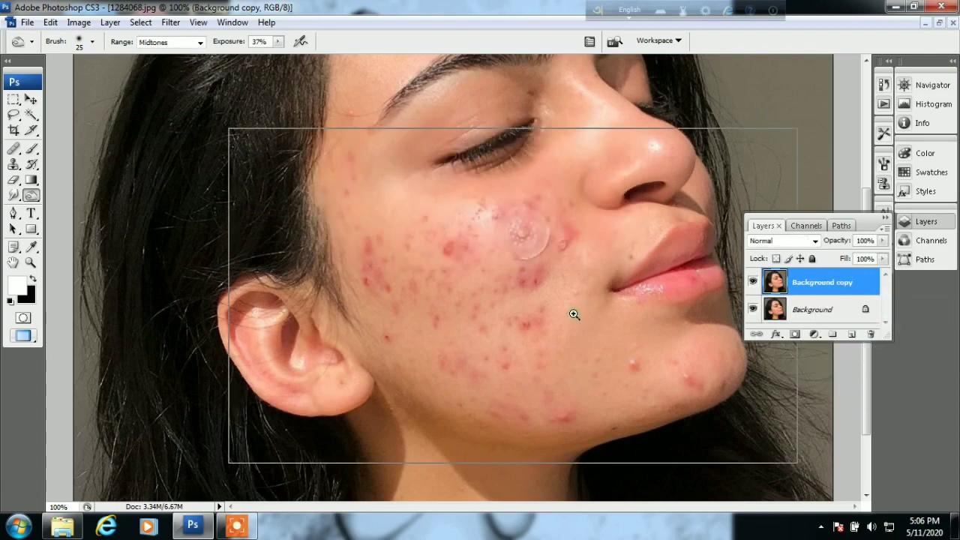
{"action": "key", "text": "ctrl+minus"}
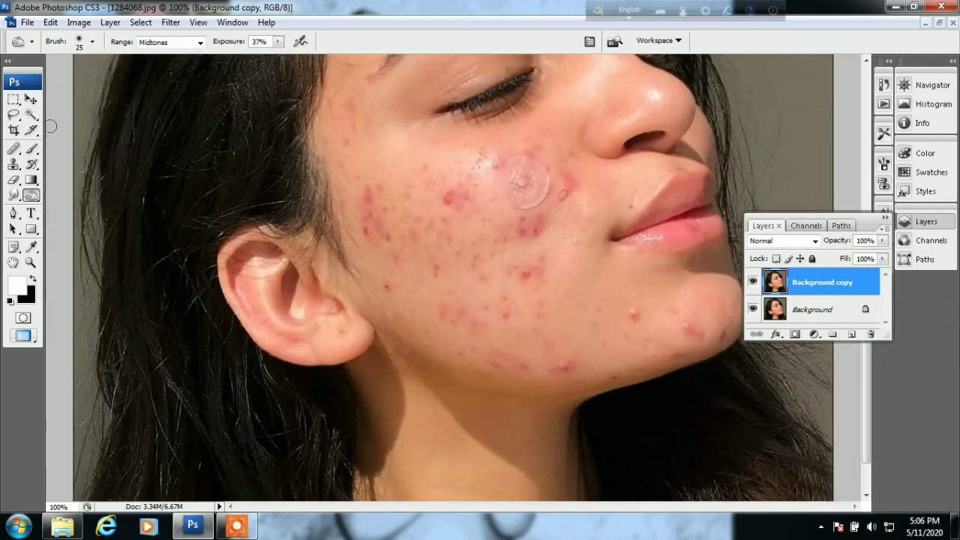
Step: Select the Healing Brush Tool and switch to a fuller screen mode with F
{"action": "left_click", "coordinate": [15, 149]}
{"action": "left_click", "coordinate": [45, 164]}
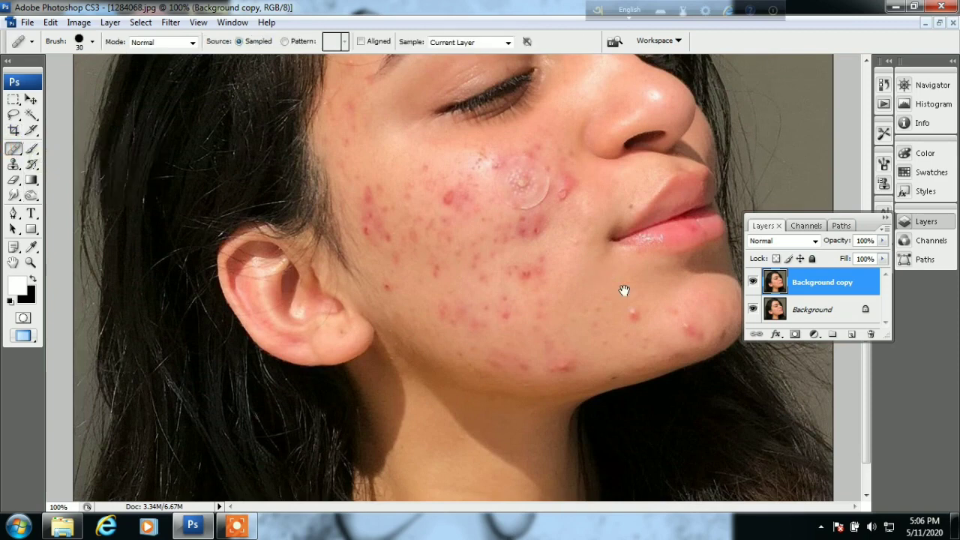
{"action": "key", "text": "f"}
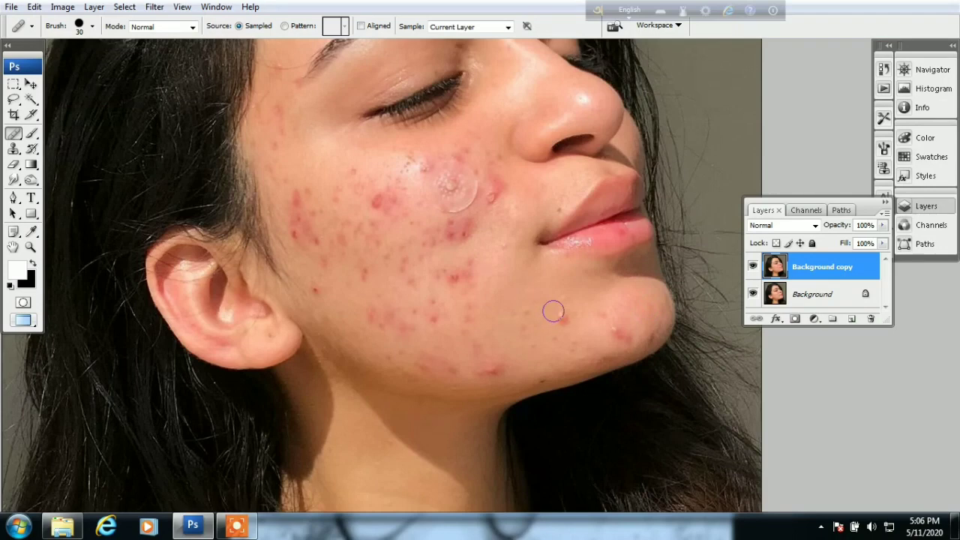
{"action": "left_click", "coordinate": [542, 289]}
{"action": "left_click", "coordinate": [489, 203]}
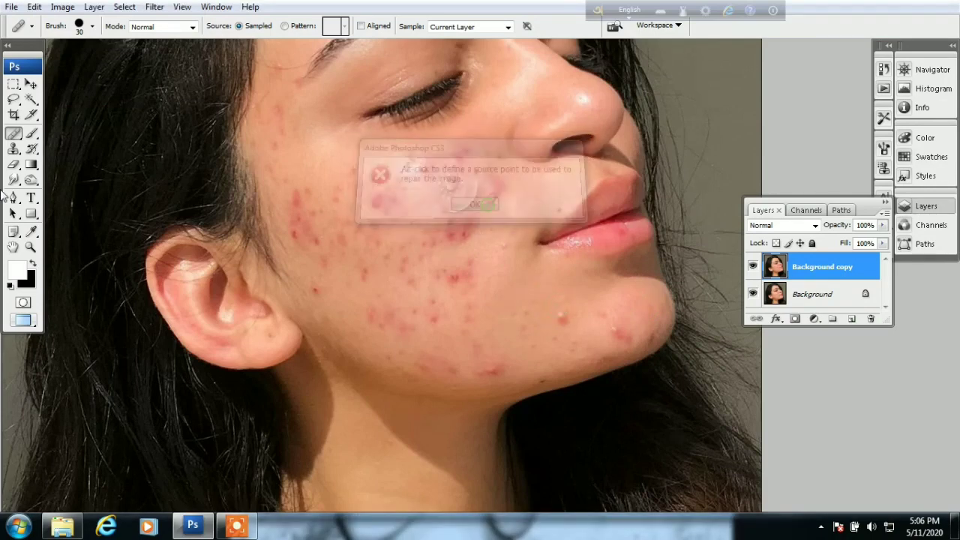
{"action": "right_click", "coordinate": [15, 136]}
{"action": "left_click", "coordinate": [56, 143]}
Step: Set the brush diameter to 30 px and Alt-sample clear cheek skin as the source
{"action": "right_click", "coordinate": [425, 236]}
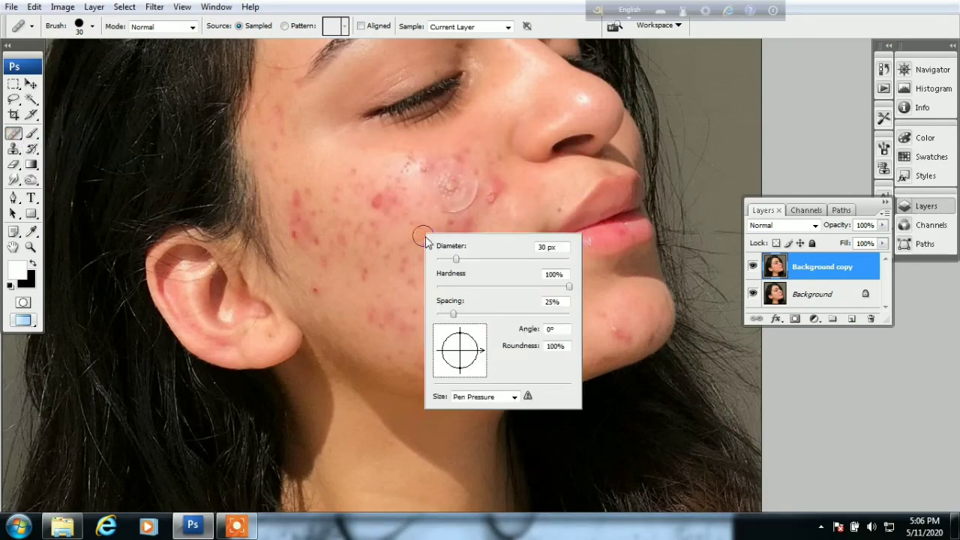
{"action": "left_click", "coordinate": [510, 214]}
{"action": "left_click", "coordinate": [482, 204]}
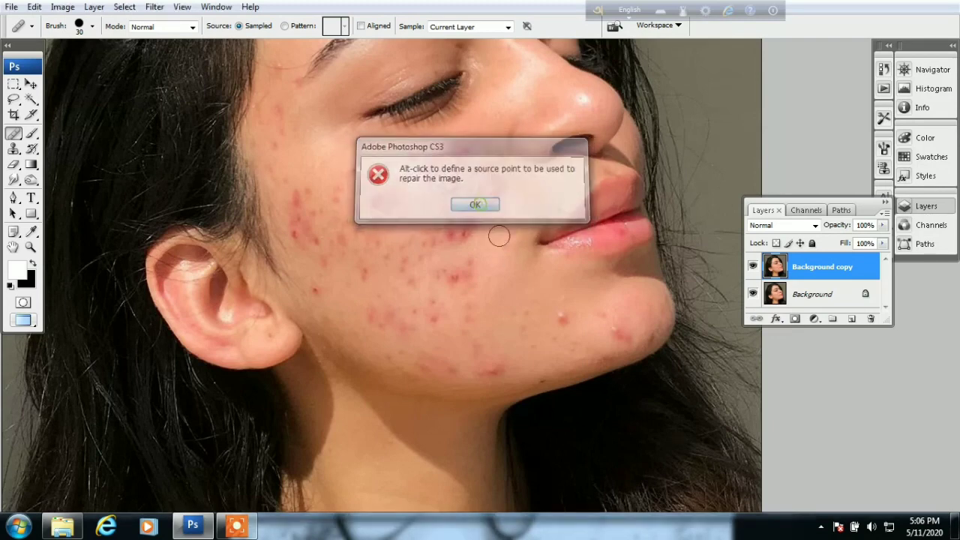
{"action": "left_click", "coordinate": [551, 298], "text": "alt"}
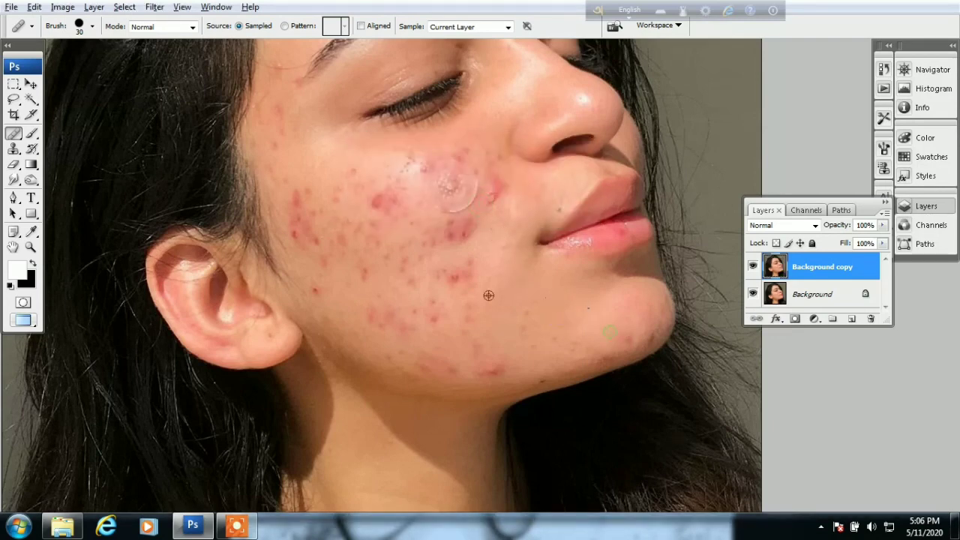
Step: Heal the acne spots across the cheek, near the chin and along the jaw
{"action": "left_click_drag", "start_coordinate": [503, 278], "coordinate": [475, 279]}
{"action": "left_click", "coordinate": [479, 275], "text": "ctrl"}
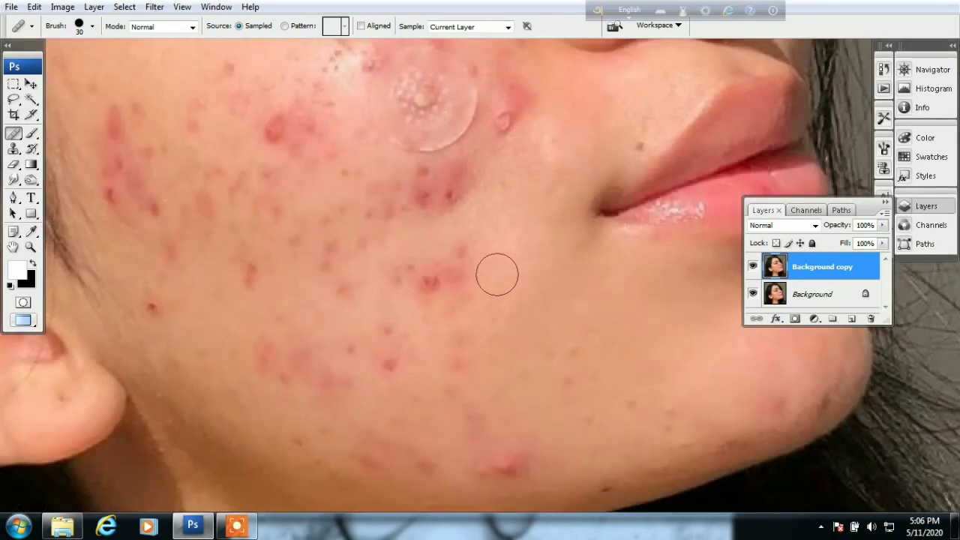
{"action": "left_click_drag", "start_coordinate": [476, 263], "coordinate": [453, 325]}
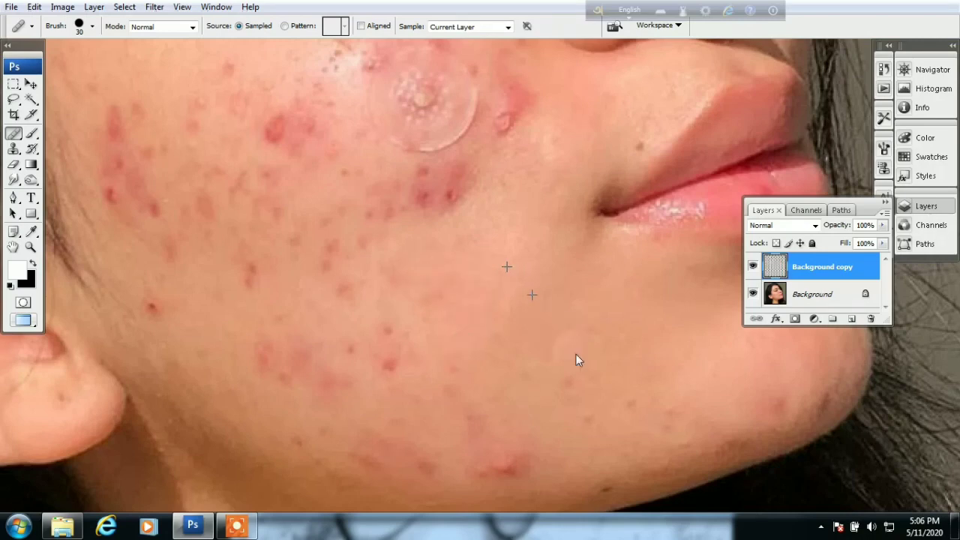
{"action": "left_click_drag", "start_coordinate": [596, 318], "coordinate": [543, 340]}
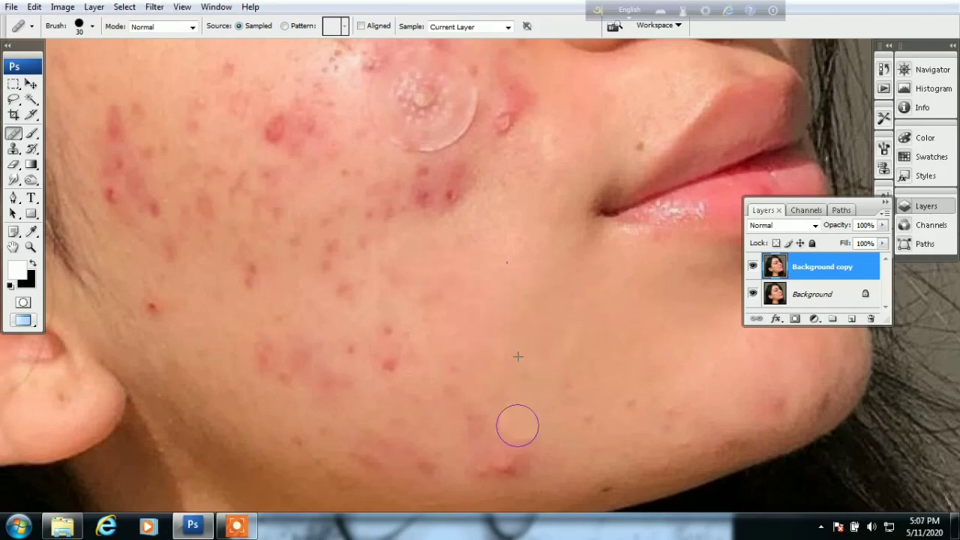
{"action": "left_click_drag", "start_coordinate": [509, 446], "coordinate": [503, 467]}
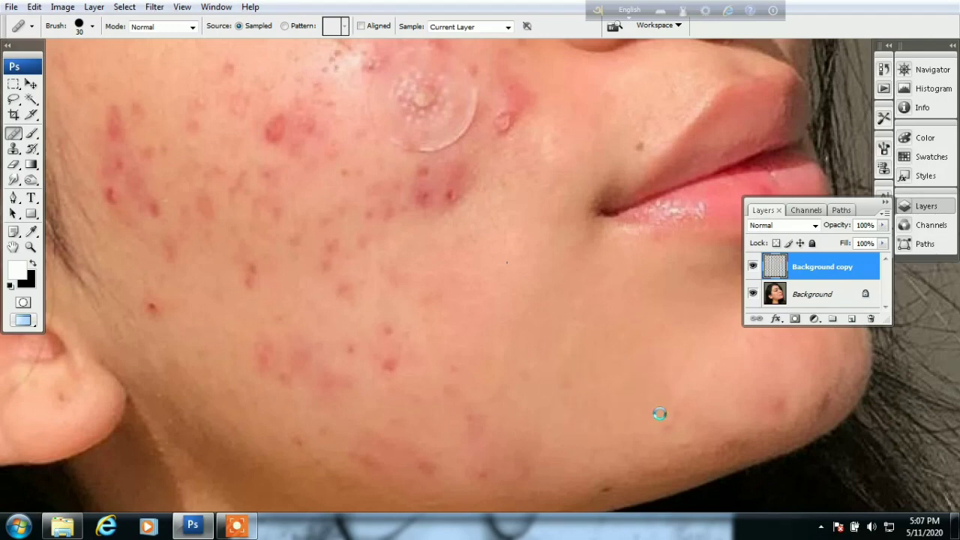
{"action": "left_click_drag", "start_coordinate": [807, 383], "coordinate": [810, 389]}
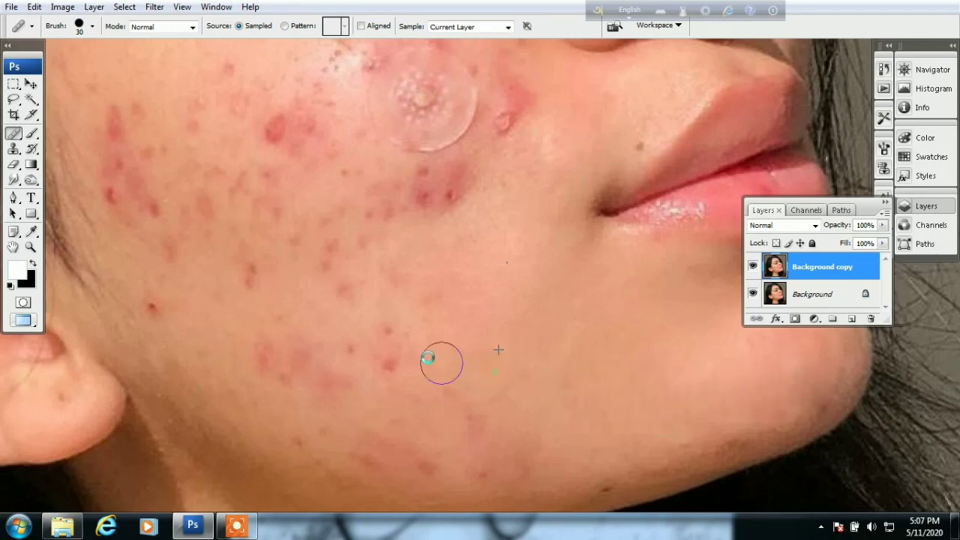
{"action": "left_click_drag", "start_coordinate": [440, 363], "coordinate": [409, 354]}
{"action": "left_click_drag", "start_coordinate": [493, 407], "coordinate": [460, 421]}
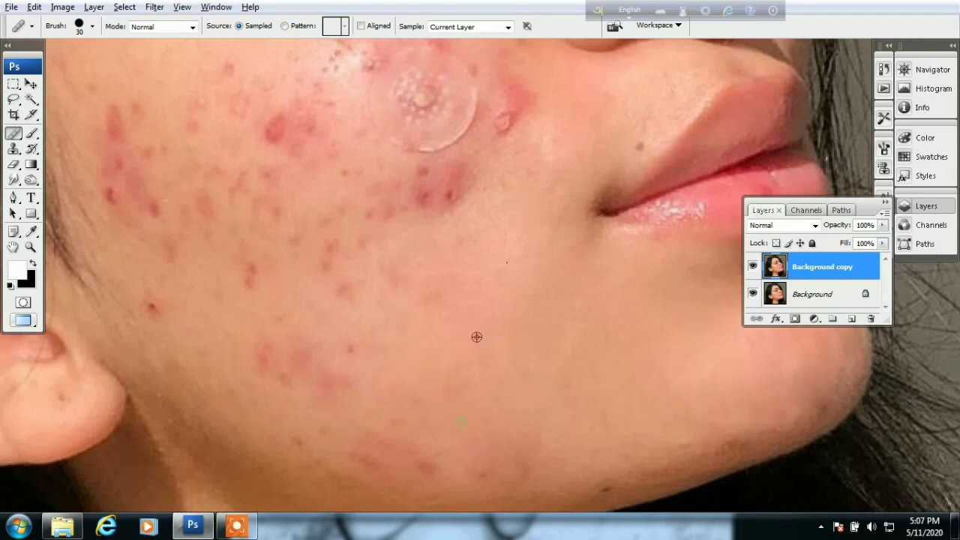
Step: Resample clear skin and heal the remaining spots on the lower cheek, jawline and mid-cheek
{"action": "left_click_drag", "start_coordinate": [330, 375], "coordinate": [274, 350]}
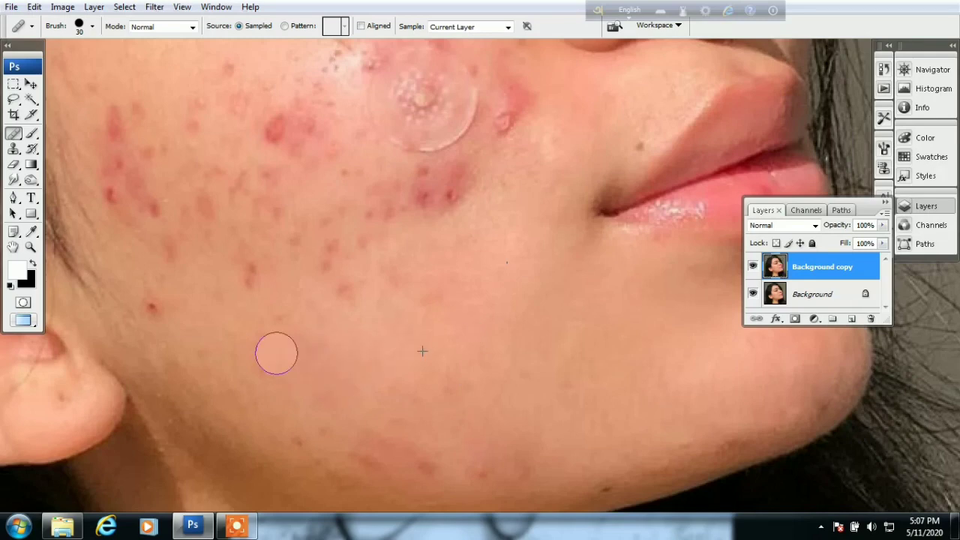
{"action": "left_click", "coordinate": [285, 321], "text": "alt"}
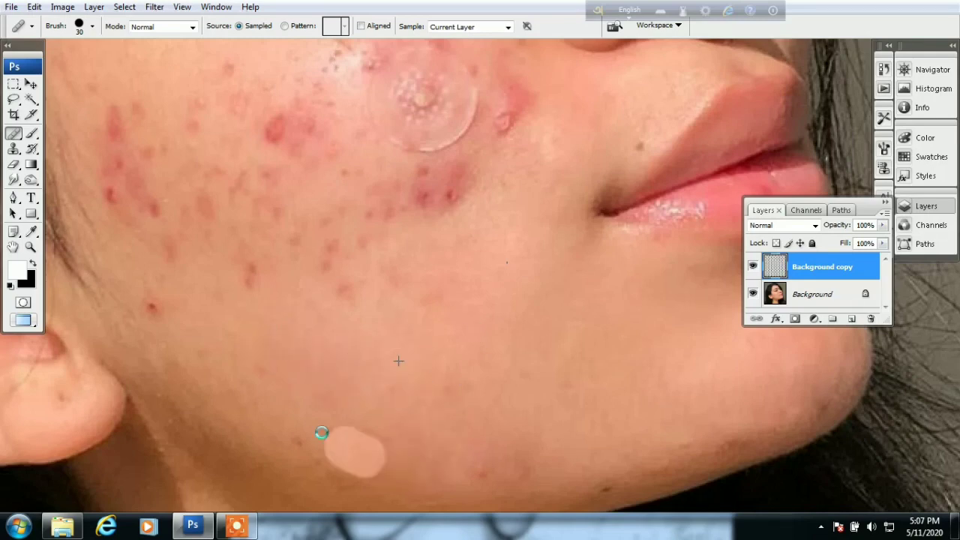
{"action": "left_click_drag", "start_coordinate": [288, 423], "coordinate": [343, 467]}
{"action": "left_click_drag", "start_coordinate": [506, 459], "coordinate": [469, 466]}
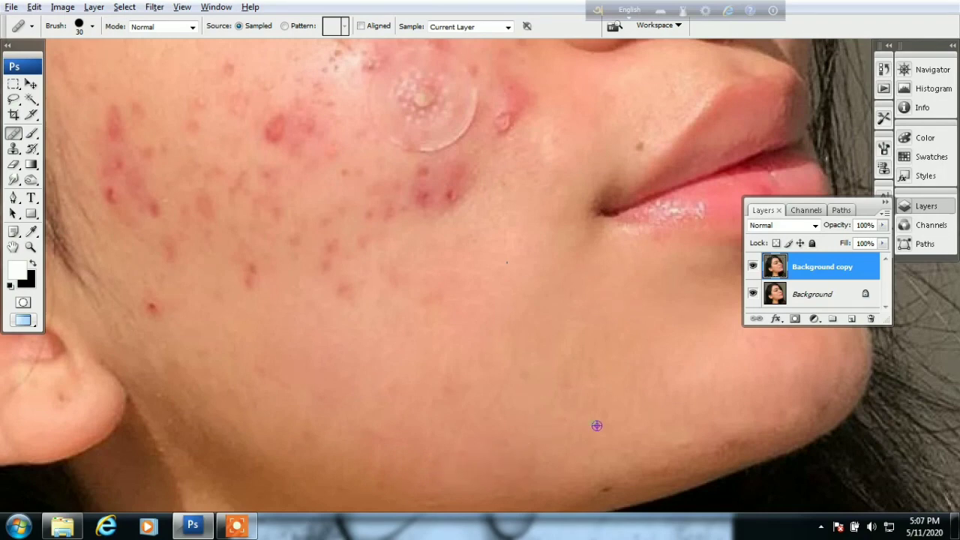
{"action": "left_click_drag", "start_coordinate": [452, 276], "coordinate": [398, 283]}
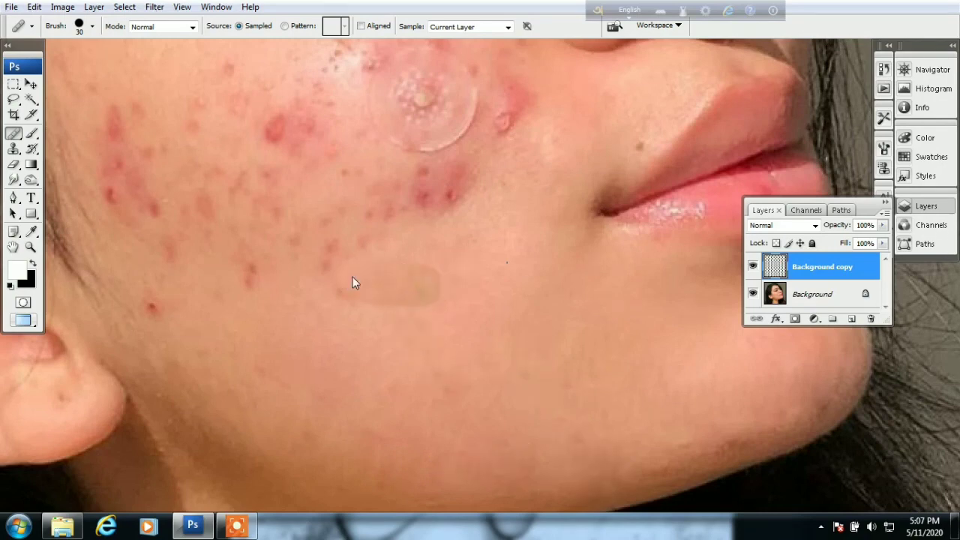
{"action": "left_click", "coordinate": [349, 349], "text": "alt"}
{"action": "mouse_move", "coordinate": [371, 319]}
{"action": "left_mouse_down"}
{"action": "mouse_move", "coordinate": [333, 281]}
{"action": "mouse_move", "coordinate": [235, 251]}
{"action": "left_mouse_up"}
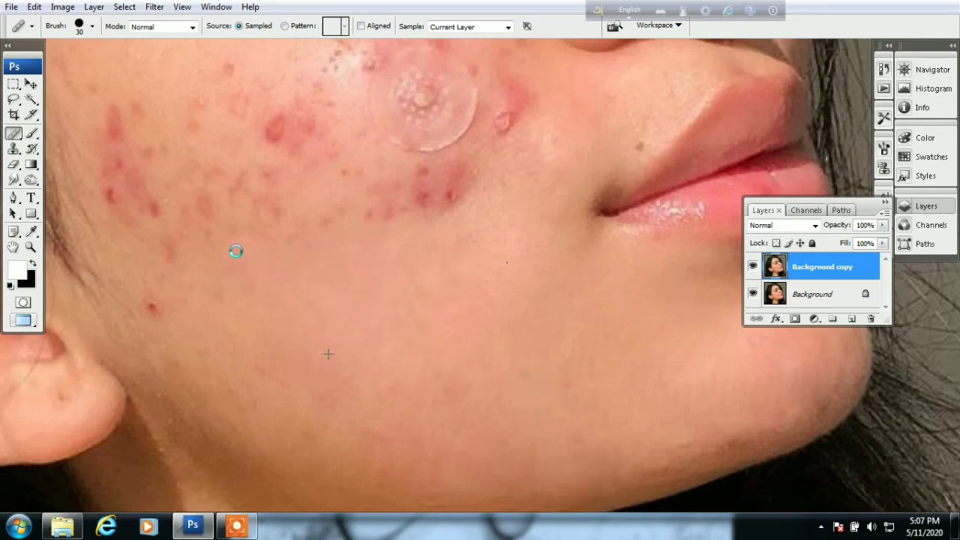
Step: Heal red blemishes near the ear, beside the nose and across the upper cheek
{"action": "left_click_drag", "start_coordinate": [160, 284], "coordinate": [457, 368]}
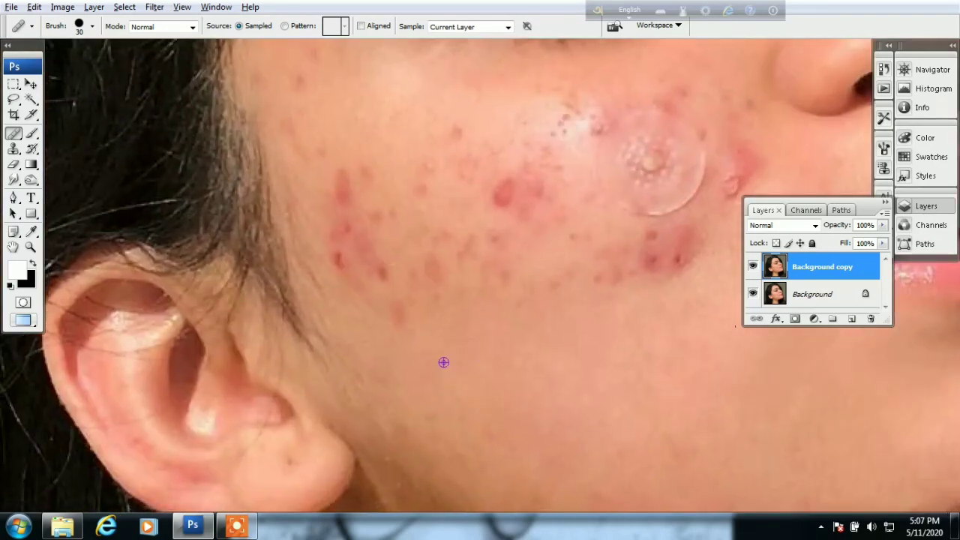
{"action": "left_click_drag", "start_coordinate": [428, 307], "coordinate": [361, 259]}
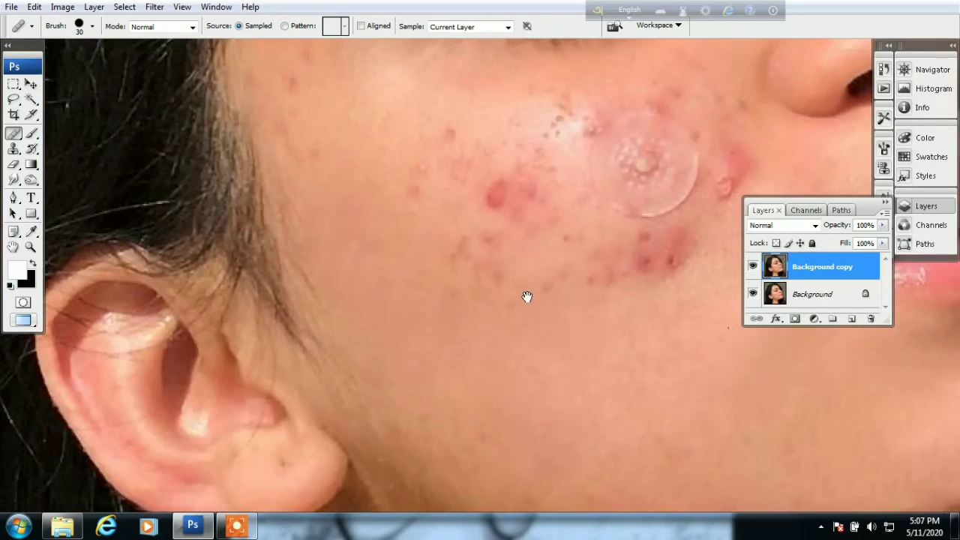
{"action": "left_click_drag", "start_coordinate": [525, 296], "coordinate": [475, 313]}
{"action": "left_click_drag", "start_coordinate": [550, 225], "coordinate": [522, 245]}
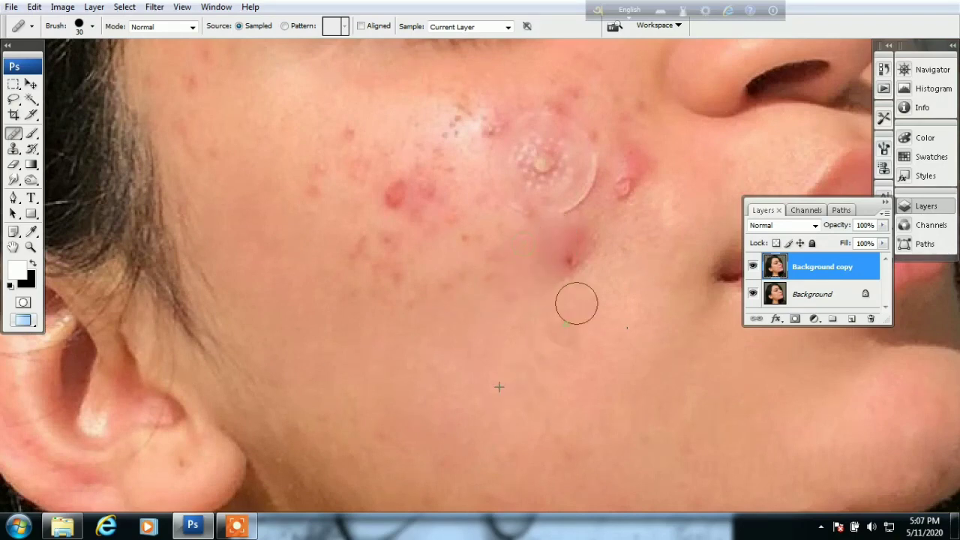
{"action": "left_click_drag", "start_coordinate": [576, 303], "coordinate": [549, 252]}
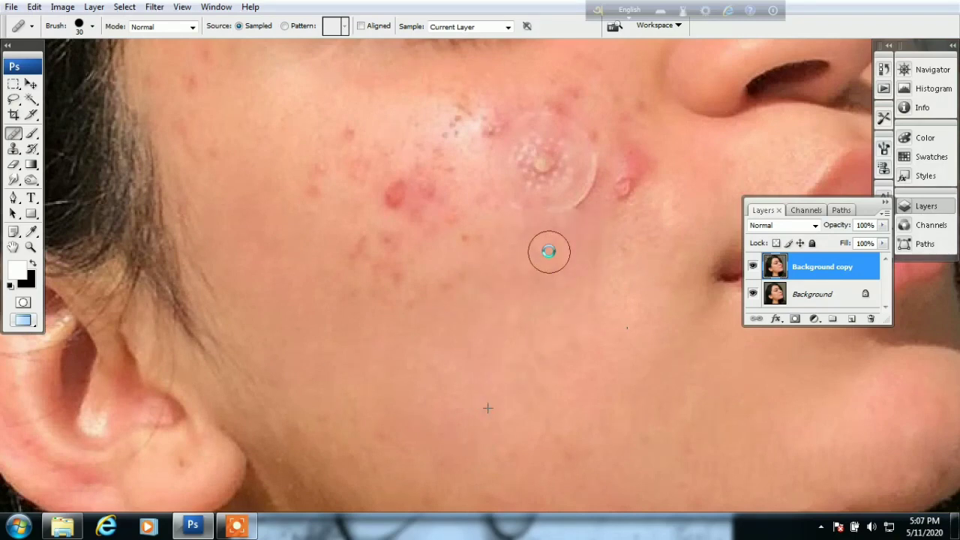
{"action": "left_click_drag", "start_coordinate": [429, 168], "coordinate": [411, 136]}
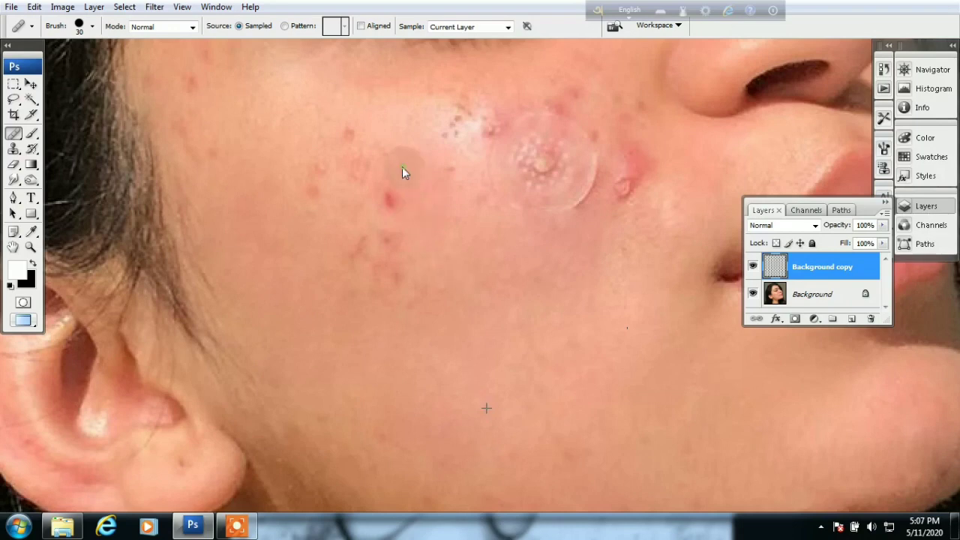
{"action": "left_click_drag", "start_coordinate": [389, 200], "coordinate": [378, 241]}
{"action": "left_click", "coordinate": [360, 122]}
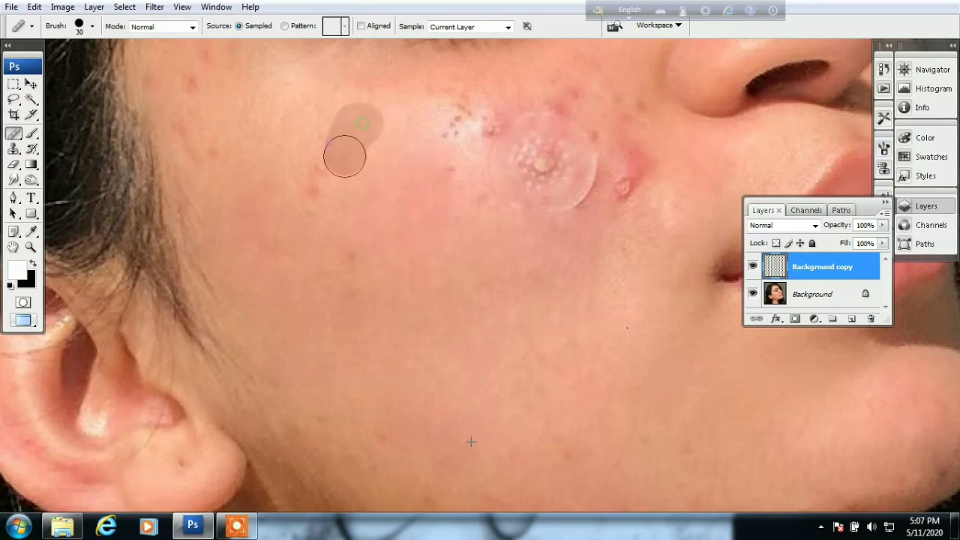
{"action": "left_click", "coordinate": [315, 136]}
{"action": "left_click", "coordinate": [362, 300]}
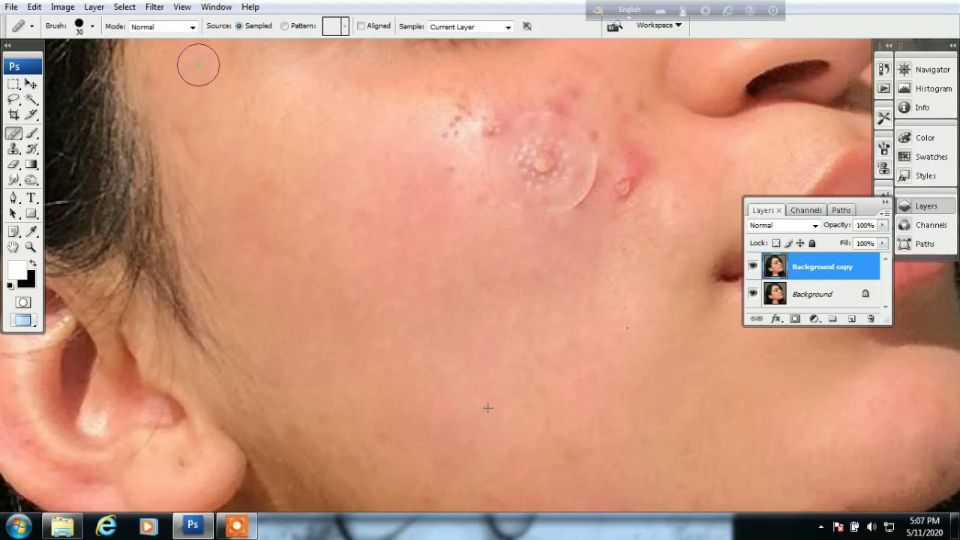
Step: Heal the small red bump, the spot cluster and the spots below the eye and lower cheek
{"action": "scroll", "coordinate": [317, 159], "scroll_direction": "up", "scroll_amount": 3}
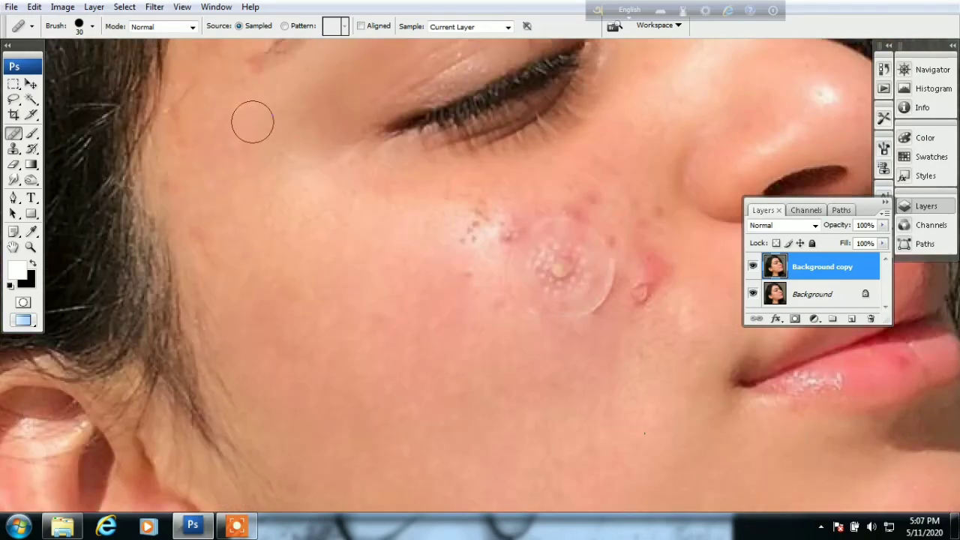
{"action": "scroll", "coordinate": [405, 397], "scroll_direction": "down", "scroll_amount": 3}
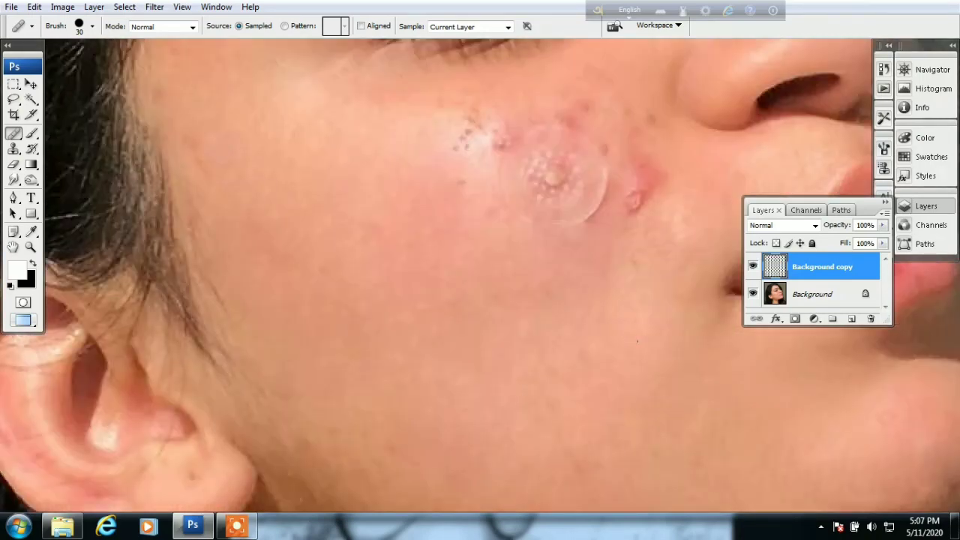
{"action": "scroll", "coordinate": [559, 325], "scroll_direction": "down", "scroll_amount": 1}
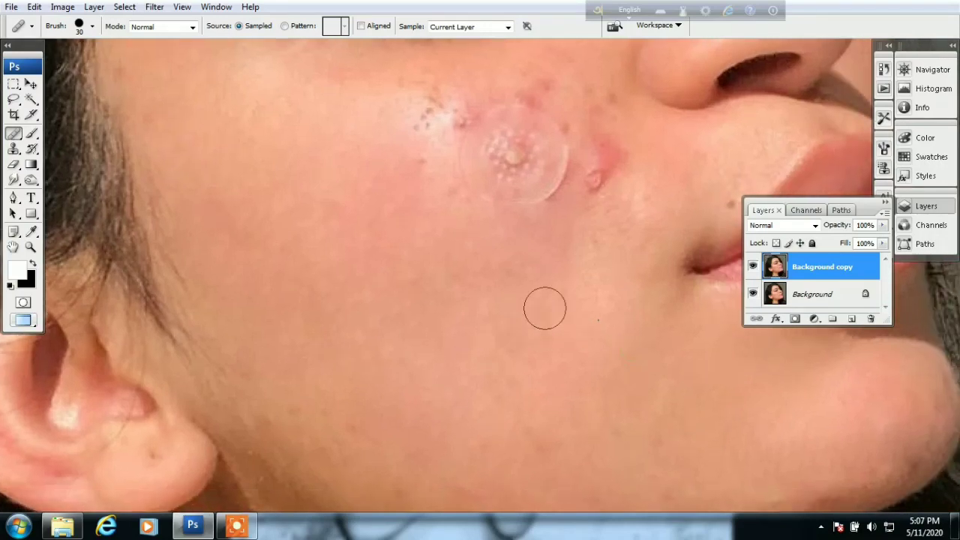
{"action": "left_click", "coordinate": [594, 178]}
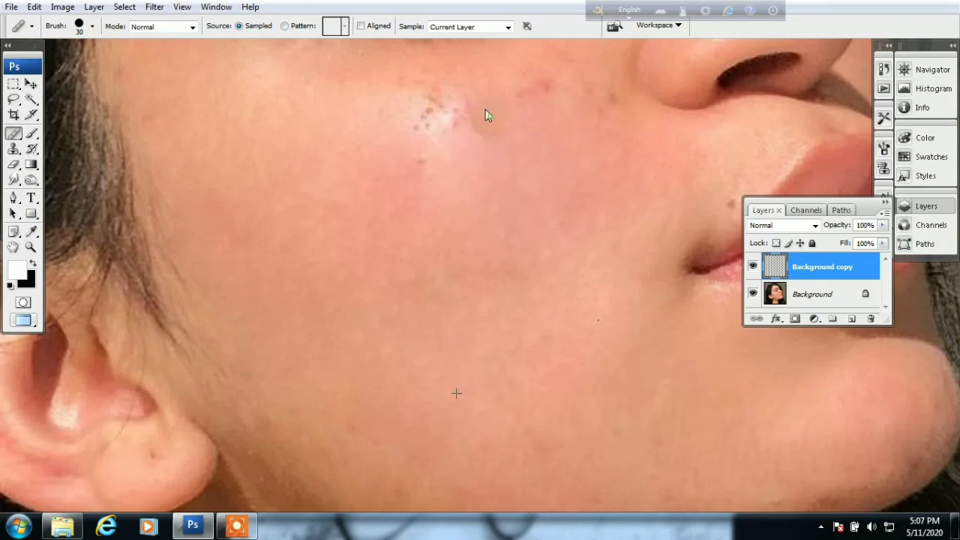
{"action": "left_click", "coordinate": [437, 96]}
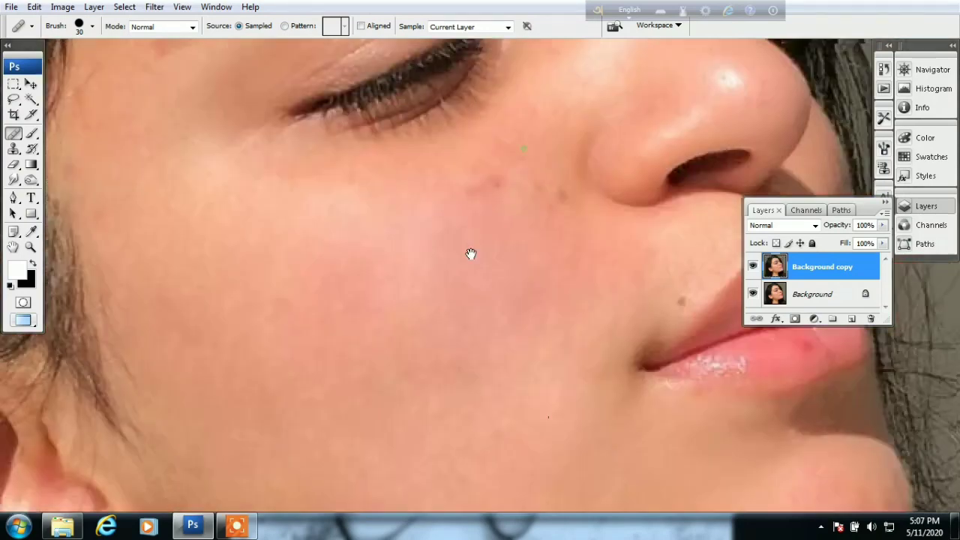
{"action": "left_click", "coordinate": [420, 211]}
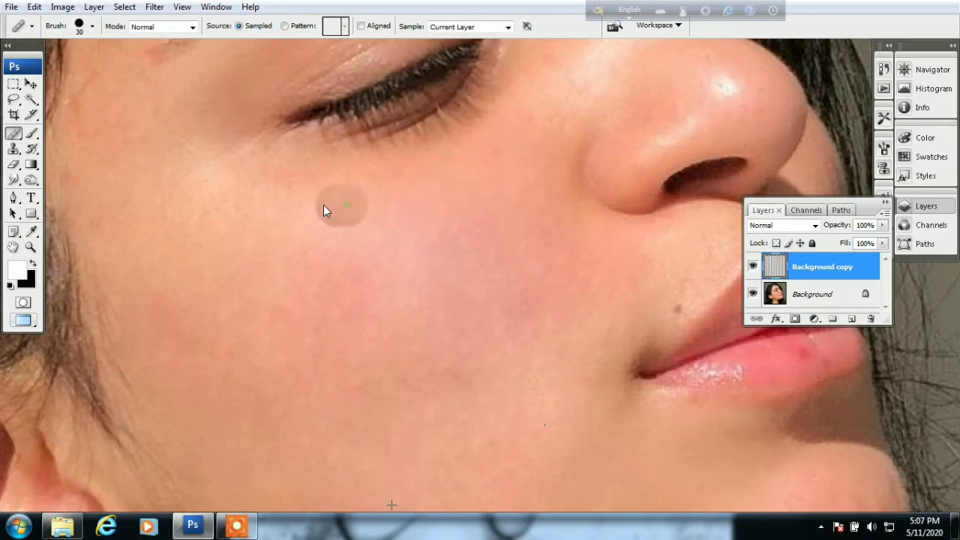
{"action": "left_click", "coordinate": [193, 178]}
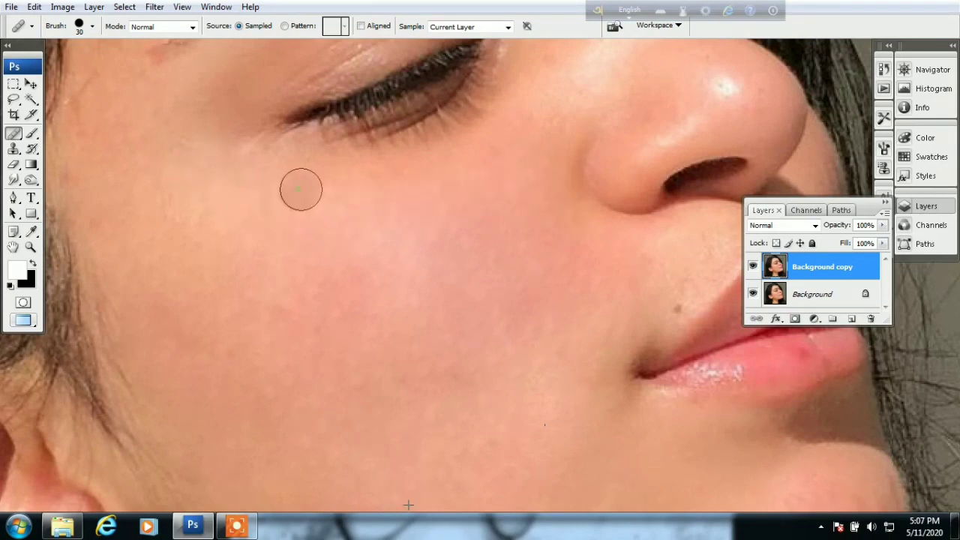
{"action": "left_click", "coordinate": [212, 223]}
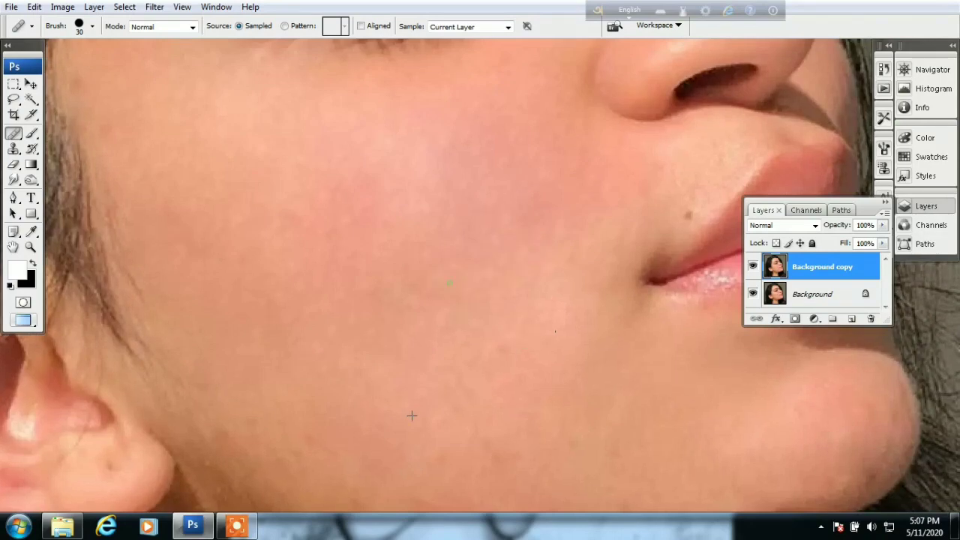
{"action": "left_click", "coordinate": [469, 338]}
Step: Heal the small mole and skin beside the upper lip
{"action": "left_click_drag", "start_coordinate": [593, 234], "coordinate": [478, 261]}
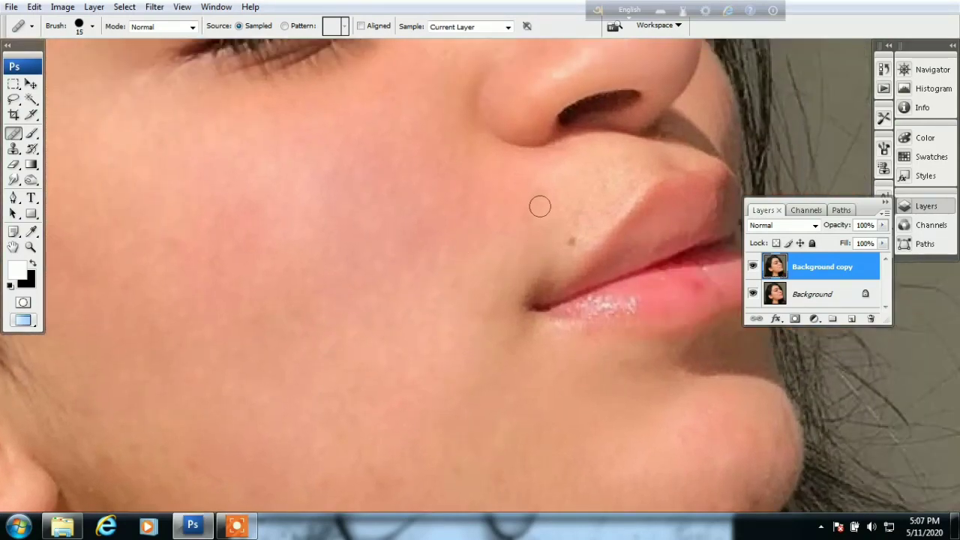
{"action": "left_click", "coordinate": [517, 214], "text": "alt"}
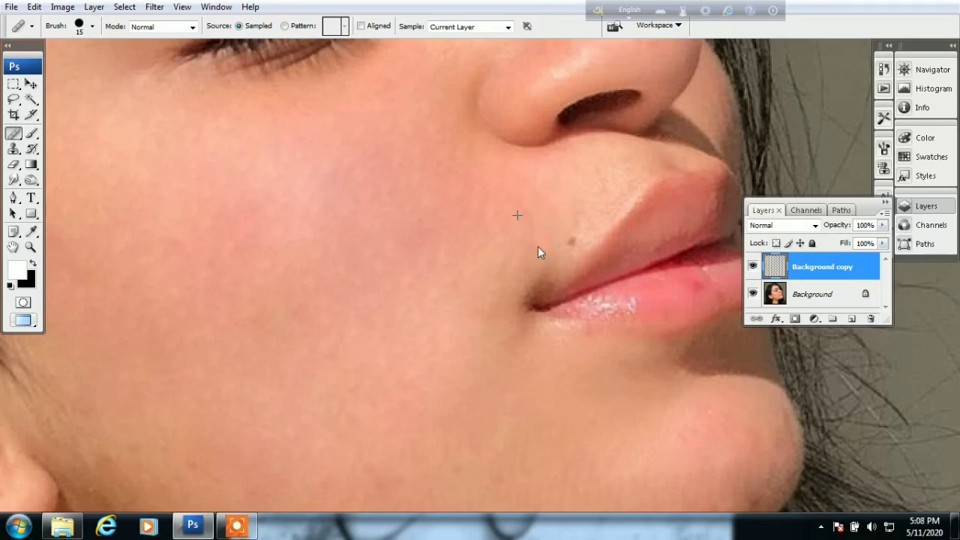
{"action": "left_click", "coordinate": [571, 239]}
{"action": "left_click", "coordinate": [598, 190]}
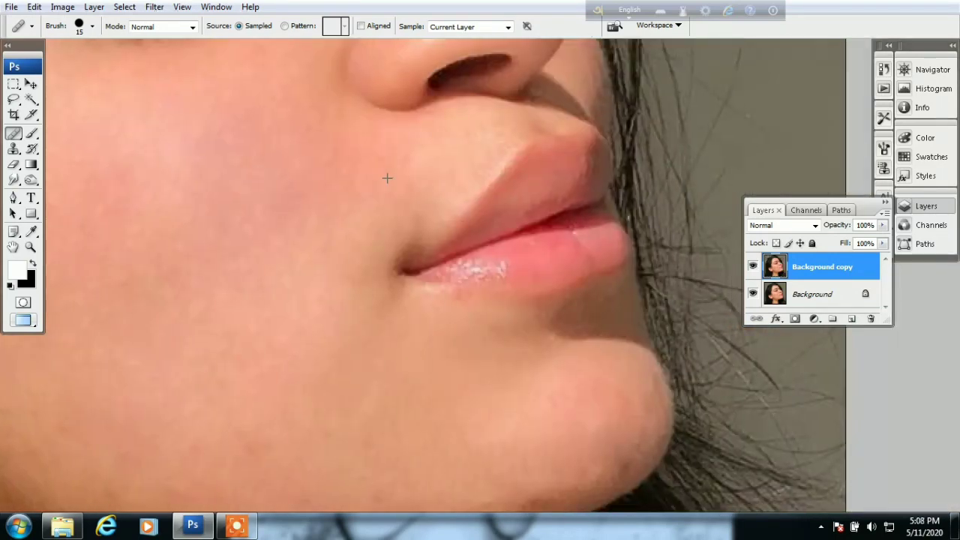
Step: Heal the dark spot near the eyelid and the blemishes along the eyebrow
{"action": "left_click_drag", "start_coordinate": [525, 315], "coordinate": [641, 474]}
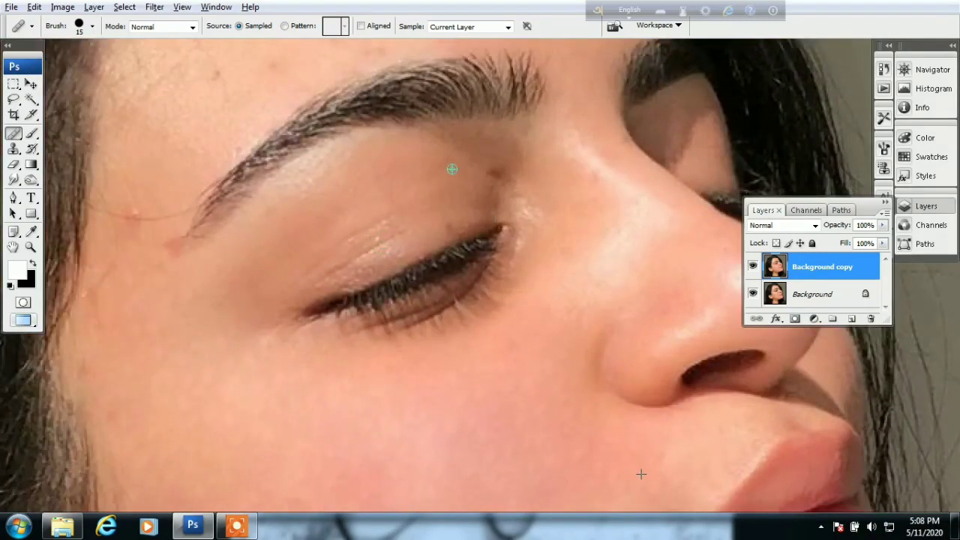
{"action": "left_click", "coordinate": [491, 177]}
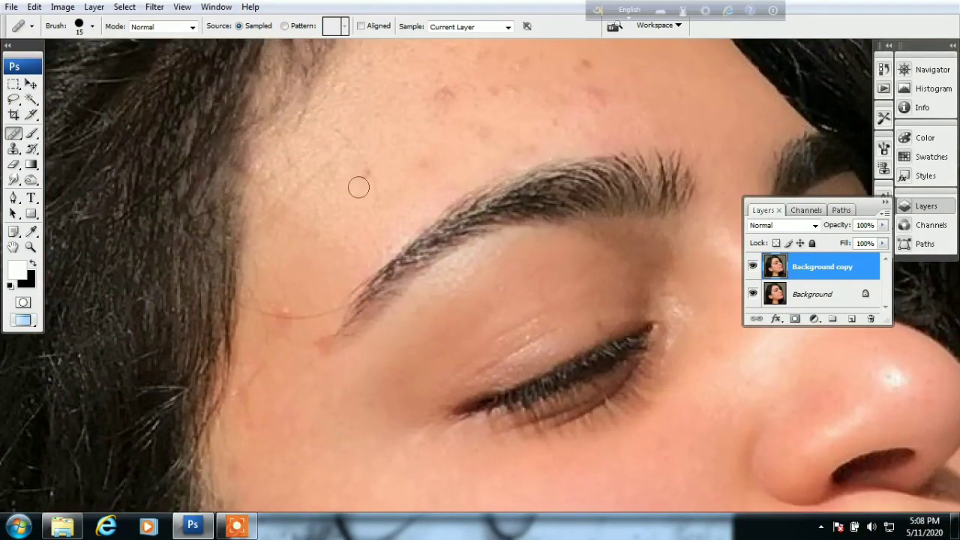
{"action": "left_click", "coordinate": [358, 187]}
{"action": "left_click_drag", "start_coordinate": [289, 305], "coordinate": [279, 300]}
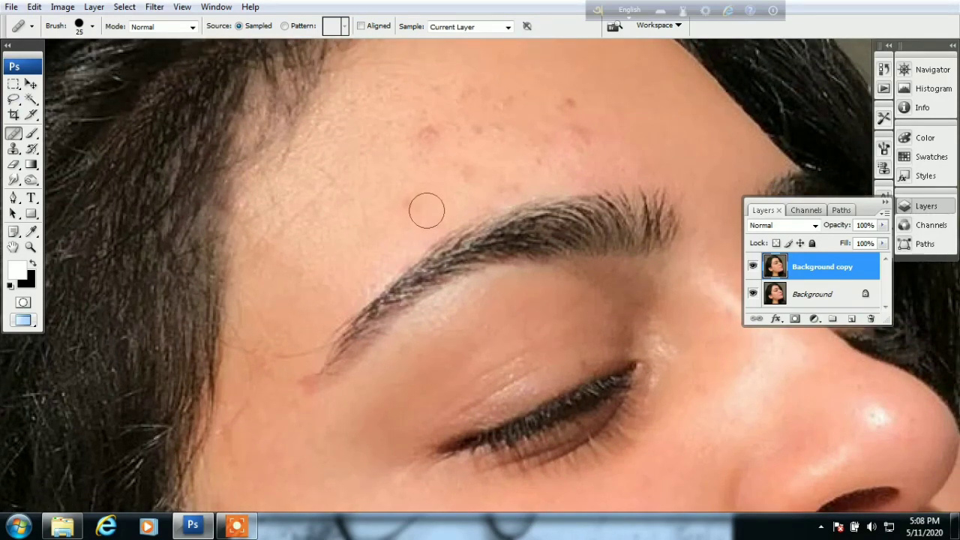
Step: Heal the forehead blemishes above the brow and the red spot at the brow's outer end
{"action": "left_click", "coordinate": [426, 129]}
{"action": "left_click", "coordinate": [475, 120]}
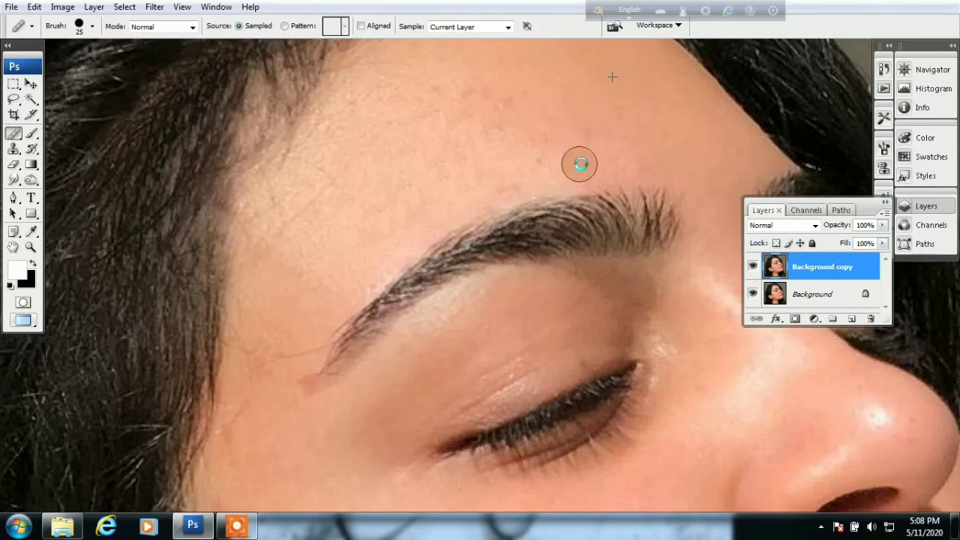
{"action": "left_click", "coordinate": [469, 133]}
{"action": "left_click", "coordinate": [433, 111]}
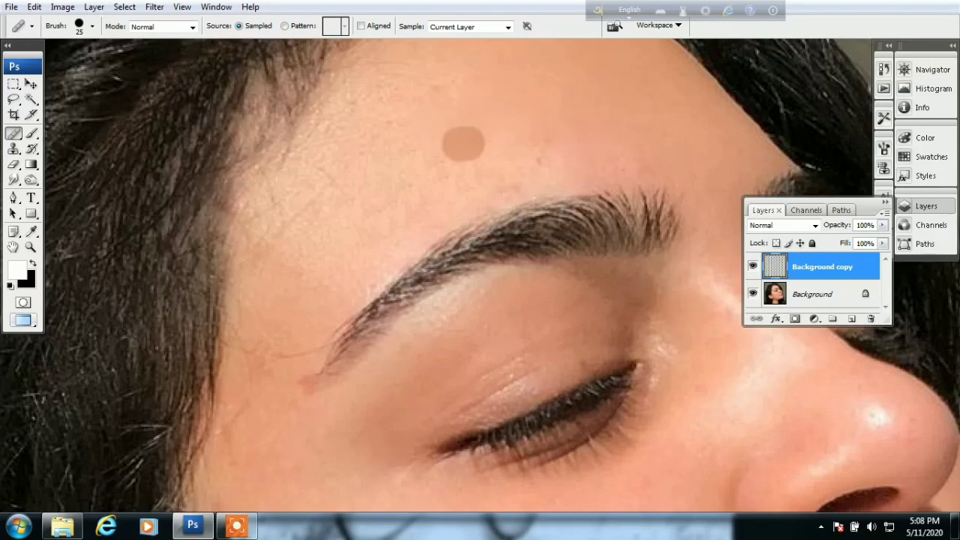
{"action": "left_click_drag", "start_coordinate": [495, 177], "coordinate": [445, 177]}
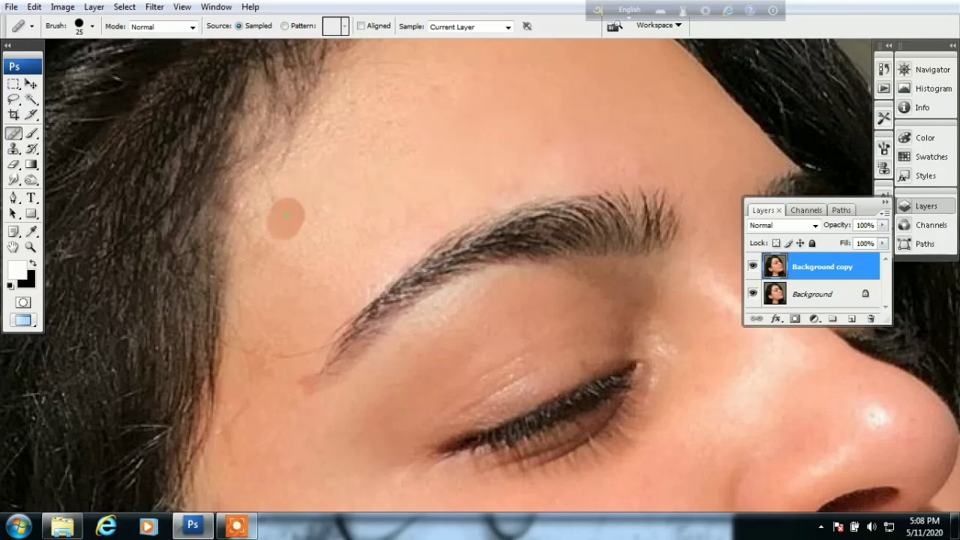
{"action": "left_click_drag", "start_coordinate": [345, 178], "coordinate": [382, 138]}
{"action": "left_click_drag", "start_coordinate": [318, 322], "coordinate": [325, 233]}
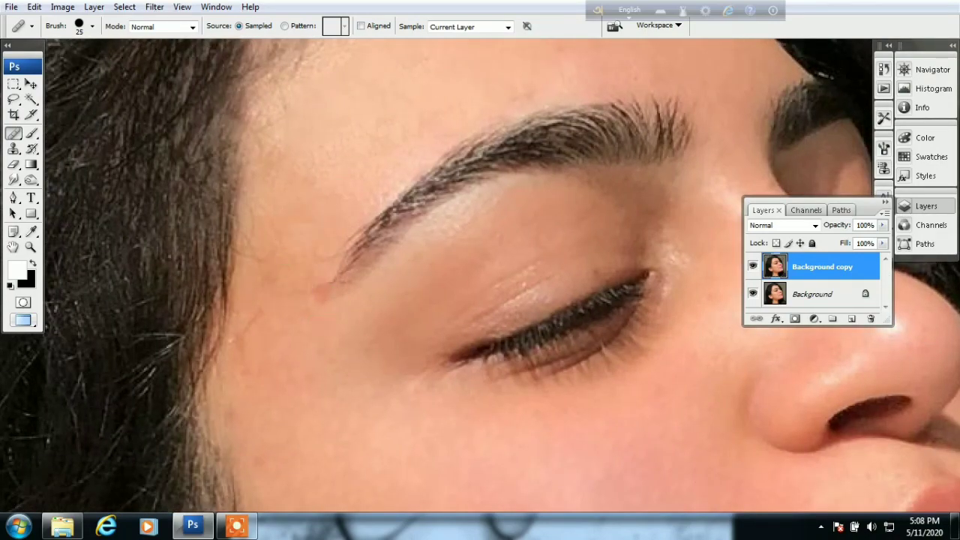
{"action": "left_click", "coordinate": [311, 294]}
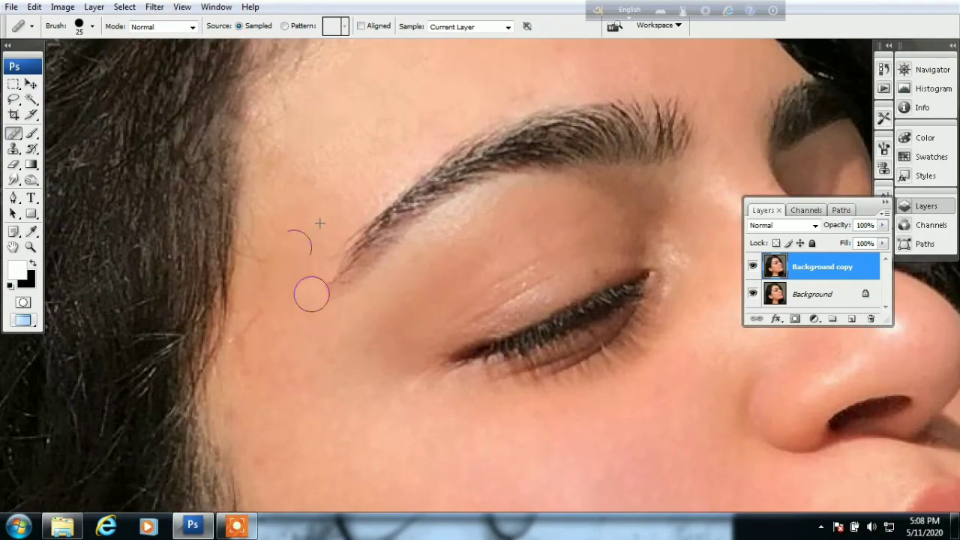
{"action": "left_click_drag", "start_coordinate": [425, 329], "coordinate": [396, 175]}
Step: Choose the Sharpen tool with an enlarged brush and set Strength to 10%
{"action": "key", "text": "ctrl+minus"}
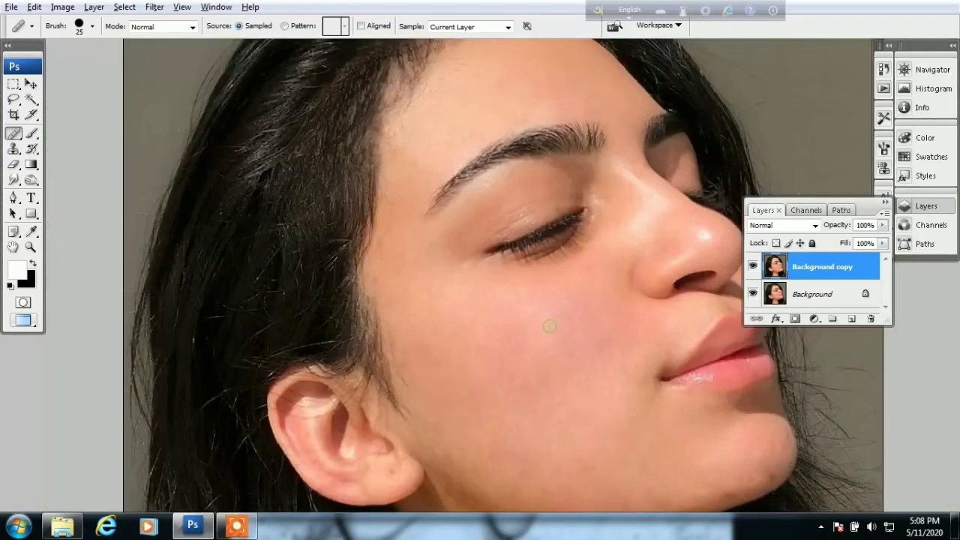
{"action": "key", "text": "ctrl+minus"}
{"action": "left_click", "coordinate": [608, 330]}
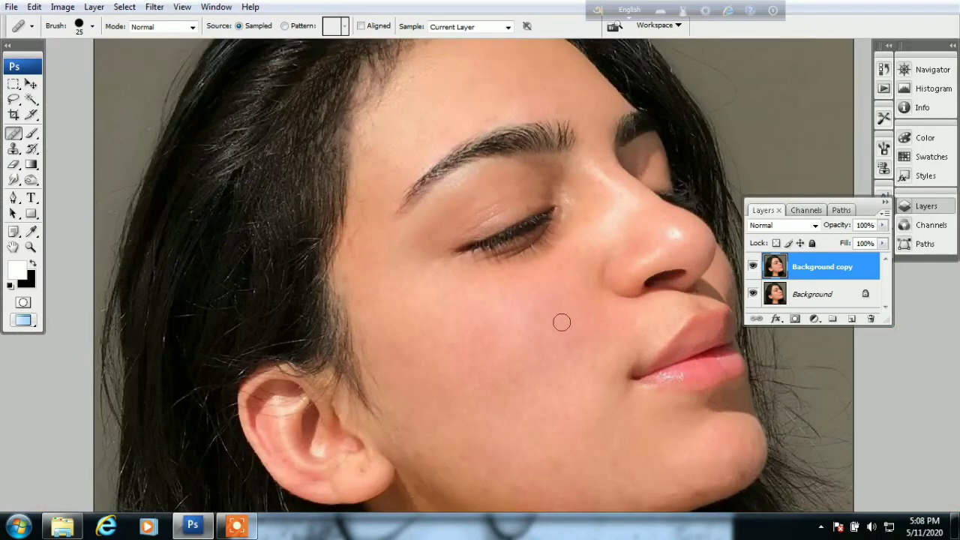
{"action": "scroll", "coordinate": [540, 345], "scroll_direction": "down", "scroll_amount": 2}
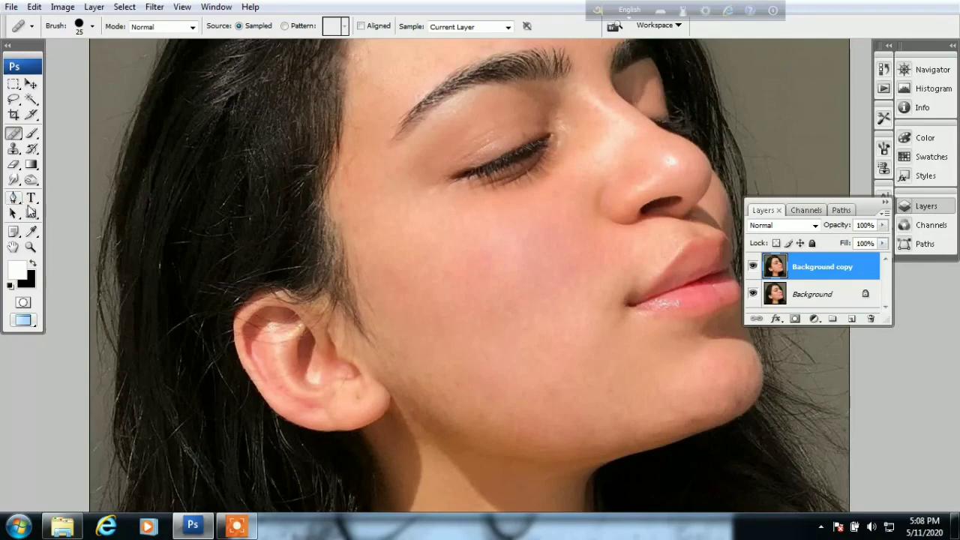
{"action": "left_click", "coordinate": [14, 180]}
{"action": "left_click", "coordinate": [67, 192]}
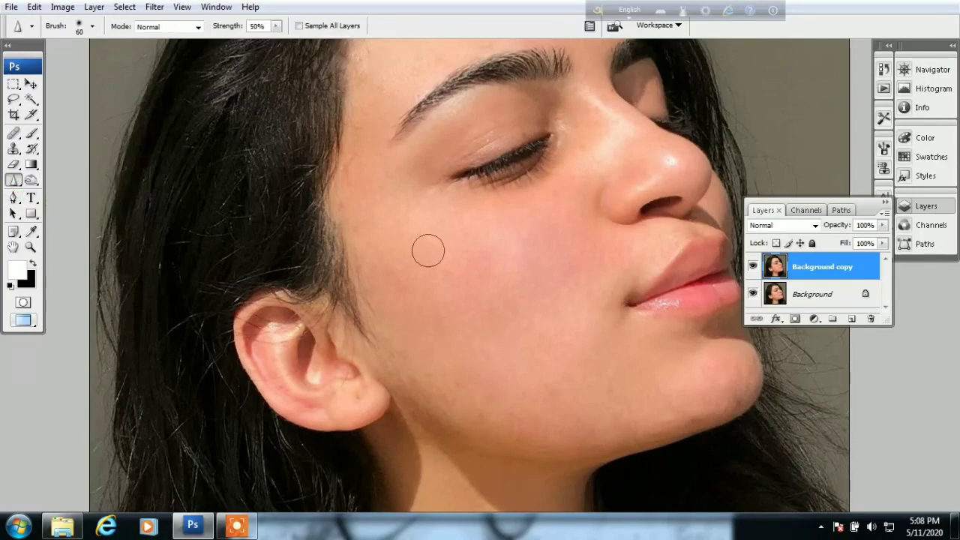
{"action": "key", "text": "bracketright"}
{"action": "key", "text": "bracketright"}
{"action": "key", "text": "bracketright"}
{"action": "left_click", "coordinate": [276, 26]}
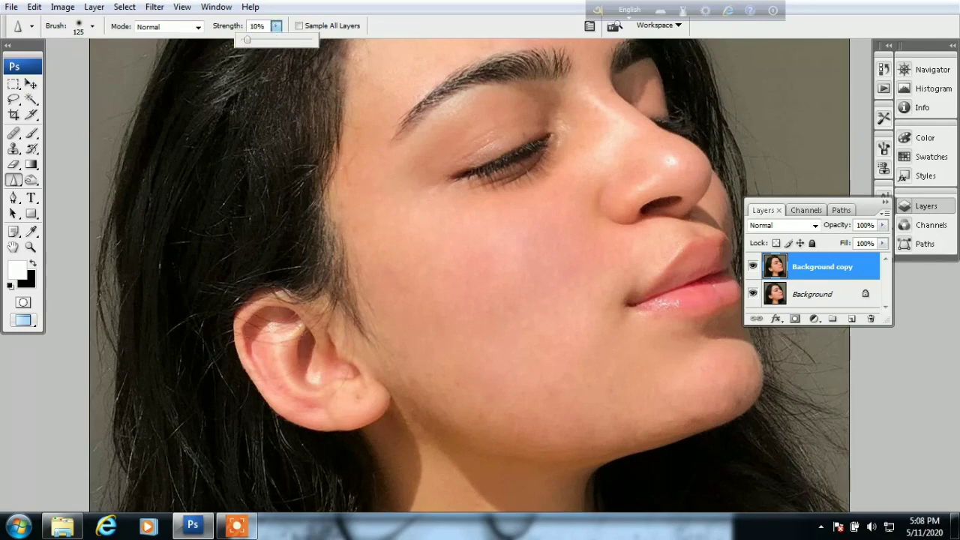
Step: Turn off Spacing under Brush Tip Shape and switch to the Smudge tool
{"action": "left_click", "coordinate": [588, 27]}
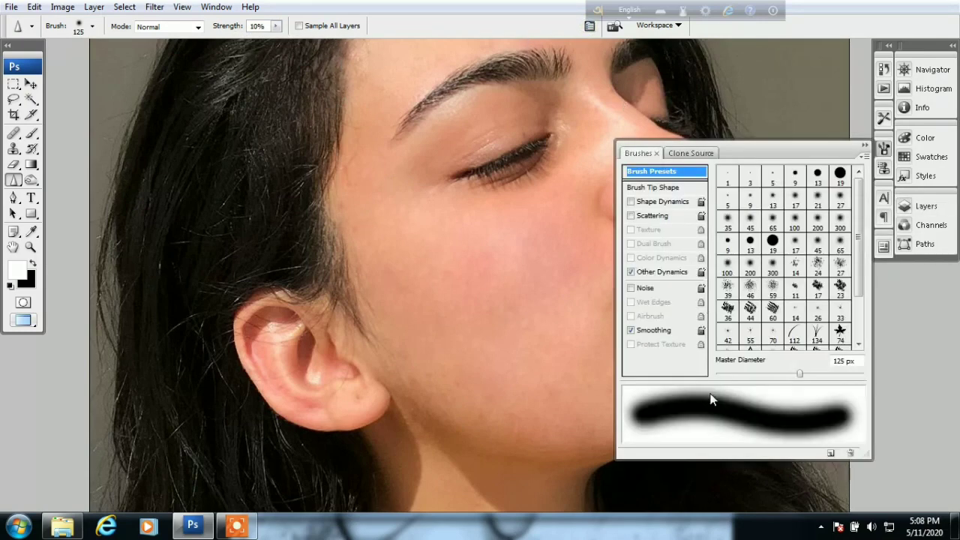
{"action": "left_click", "coordinate": [652, 188]}
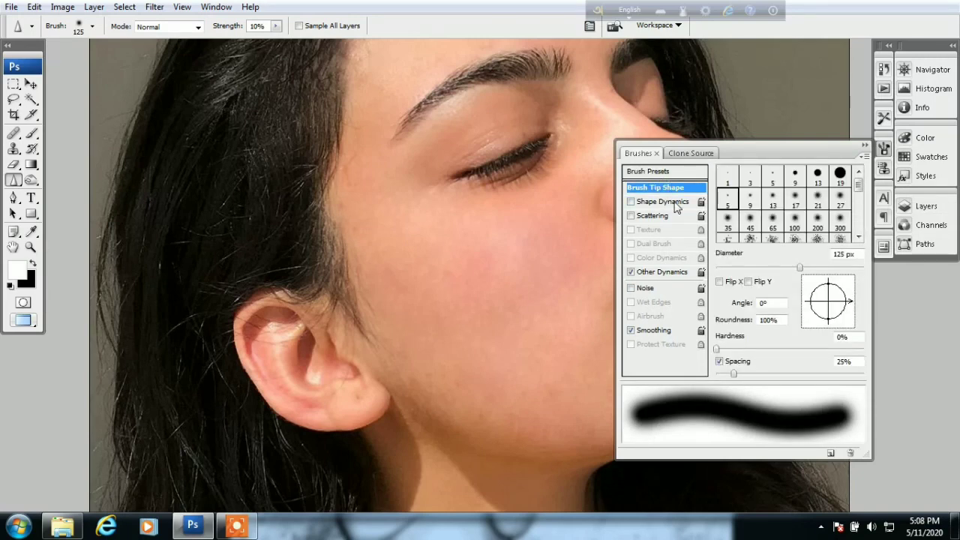
{"action": "left_click", "coordinate": [733, 363]}
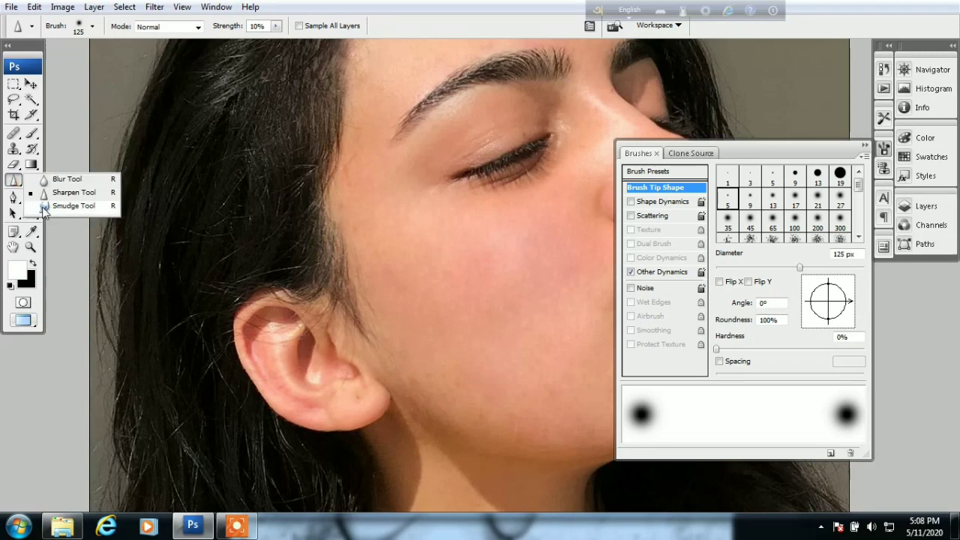
{"action": "left_click_drag", "start_coordinate": [20, 186], "coordinate": [75, 204]}
Step: Close the Brushes palette, resize the Smudge brush to about 100 px and zoom into the cheek
{"action": "left_click", "coordinate": [589, 27]}
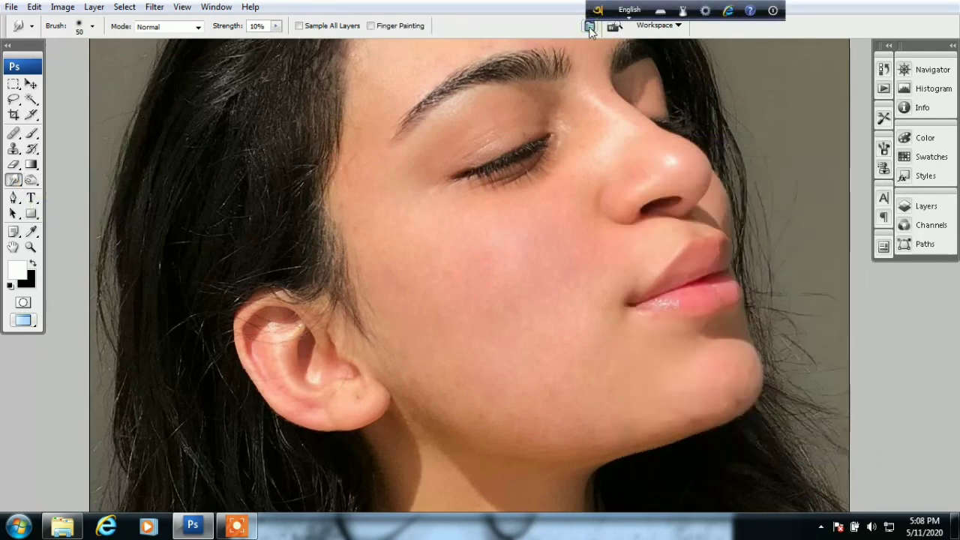
{"action": "left_click", "coordinate": [590, 27]}
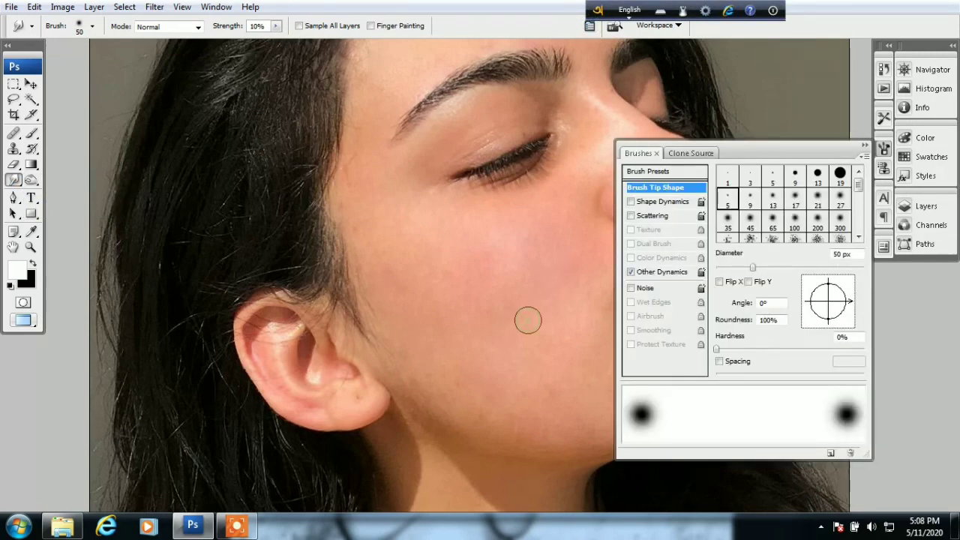
{"action": "left_click", "coordinate": [882, 149]}
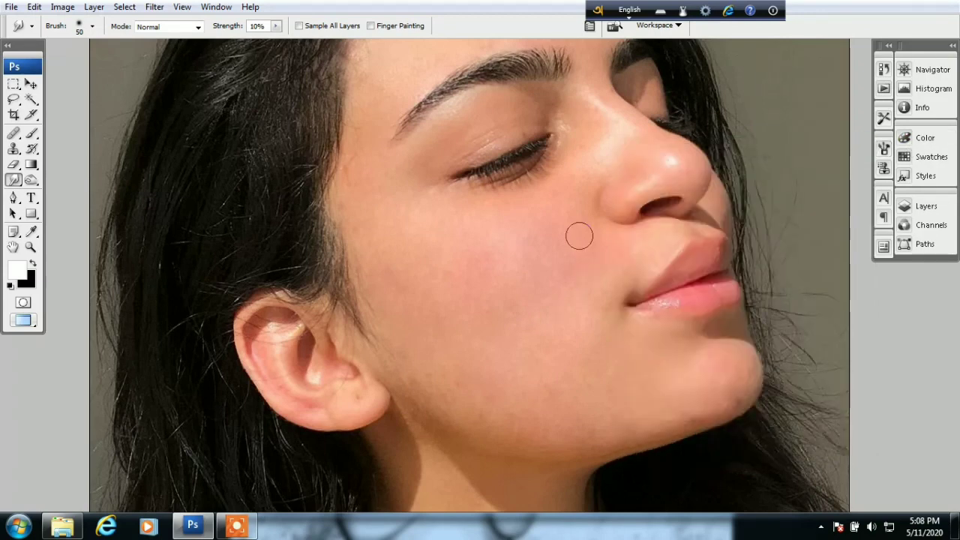
{"action": "key", "text": "bracketright"}
{"action": "key", "text": "bracketright"}
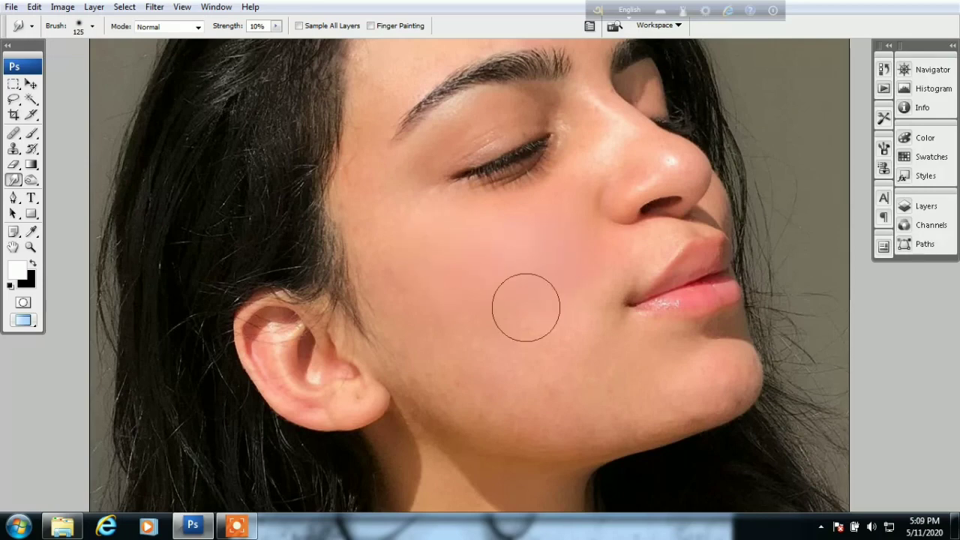
{"action": "key", "text": "bracketleft"}
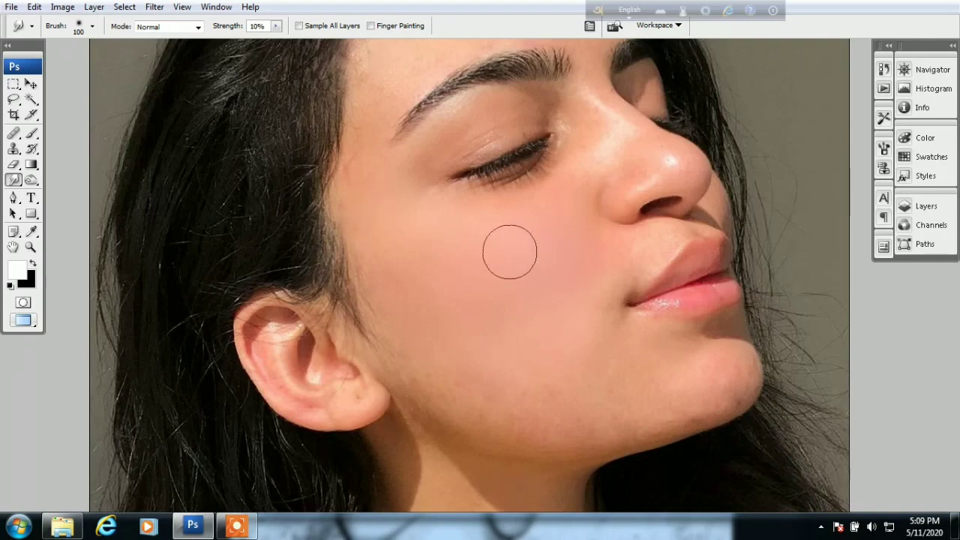
{"action": "left_click", "coordinate": [529, 309], "text": "ctrl"}
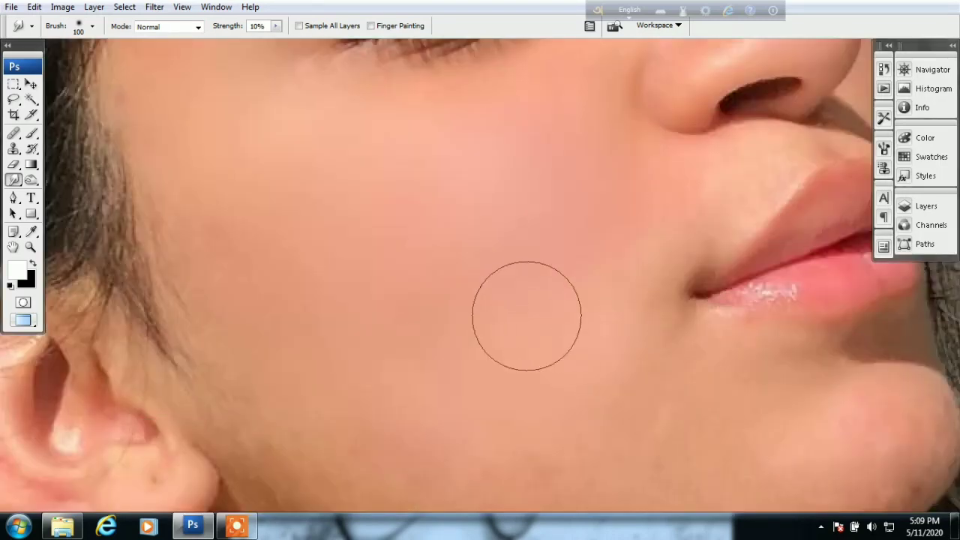
{"action": "scroll", "coordinate": [527, 315], "scroll_direction": "down", "scroll_amount": 3}
{"action": "key", "text": "bracketleft"}
{"action": "key", "text": "bracketleft"}
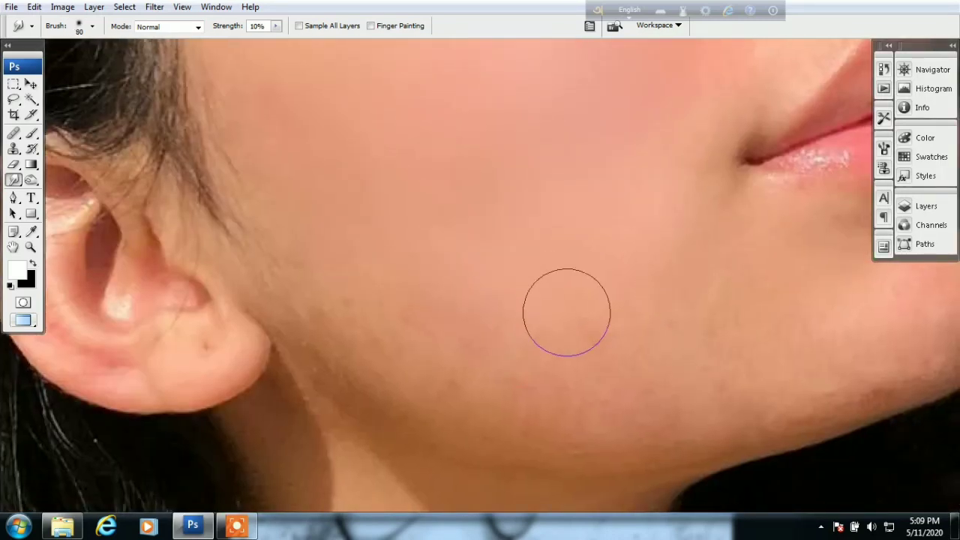
{"action": "key", "text": "bracketright"}
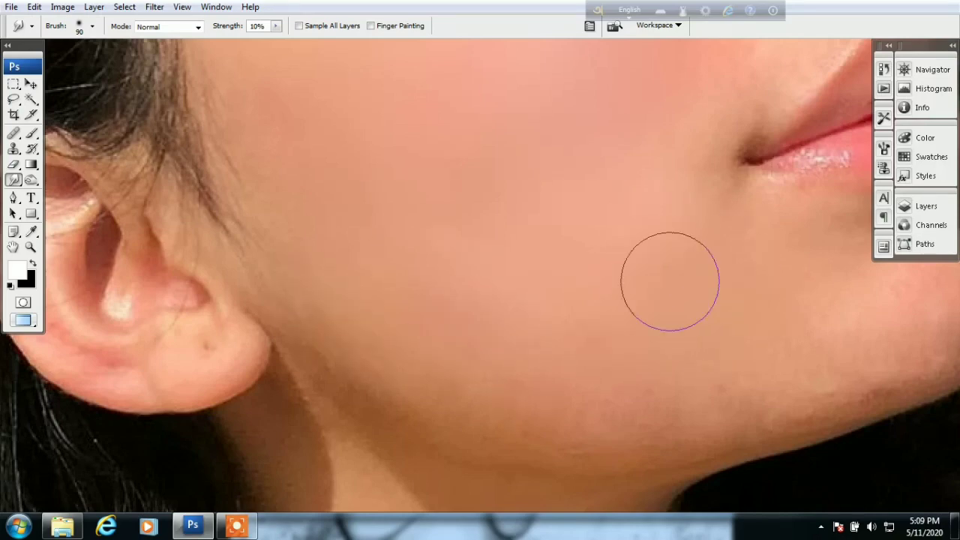
{"action": "scroll", "coordinate": [593, 328], "scroll_direction": "down", "scroll_amount": 2}
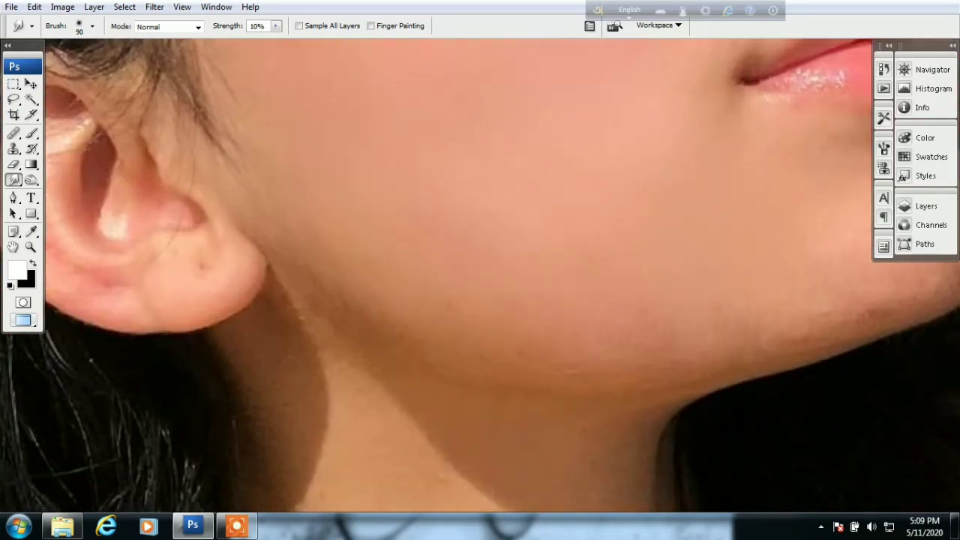
Step: Smudge the diagonal shadow edge on the neck with a 100 px brush
{"action": "left_click_drag", "start_coordinate": [427, 346], "coordinate": [459, 208]}
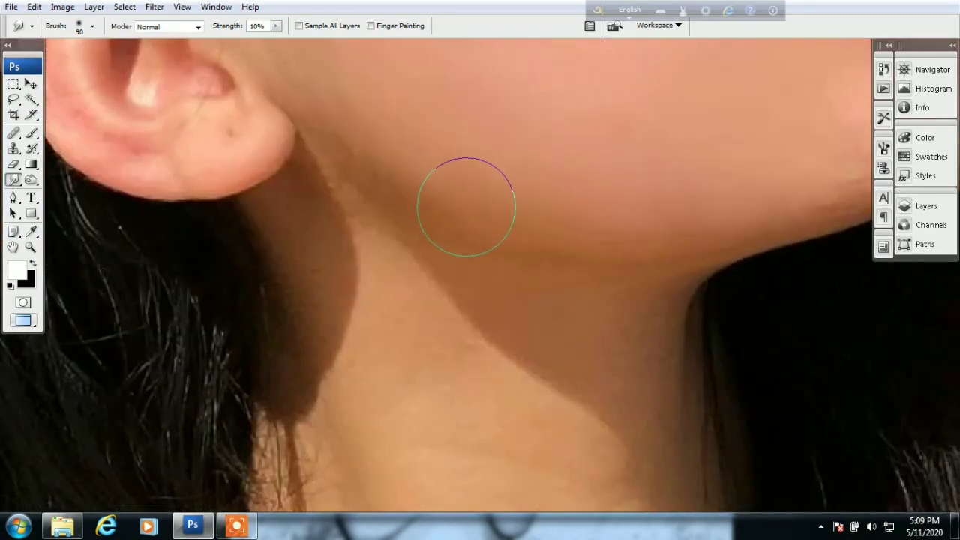
{"action": "key", "text": "bracketleft"}
{"action": "key", "text": "bracketleft"}
{"action": "key", "text": "bracketright"}
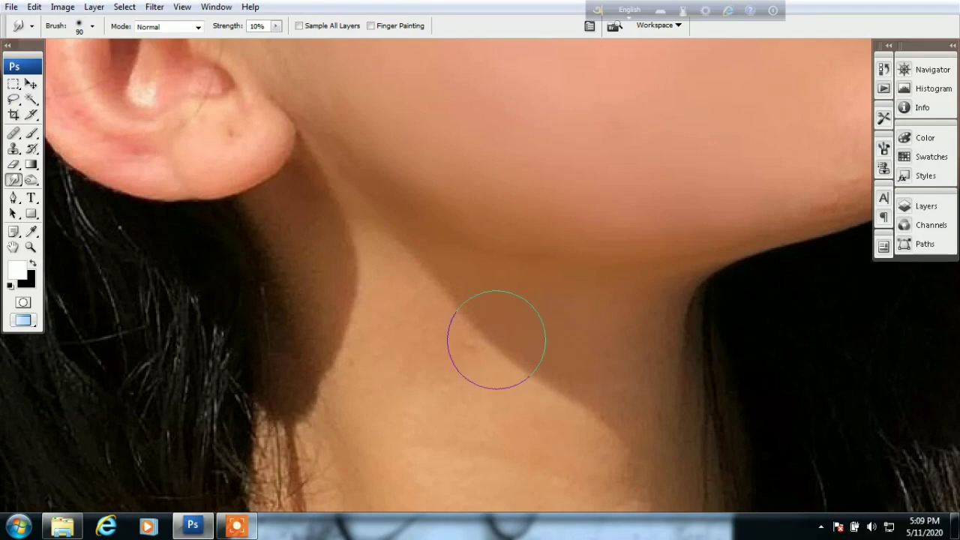
{"action": "key", "text": "bracketright"}
{"action": "left_click_drag", "start_coordinate": [496, 339], "coordinate": [386, 314]}
{"action": "scroll", "coordinate": [463, 323], "scroll_direction": "down", "scroll_amount": 3}
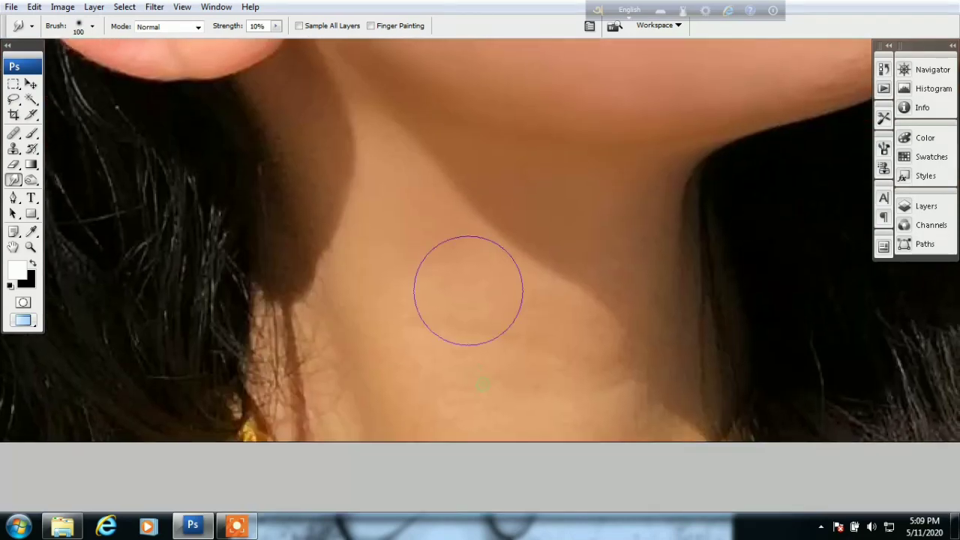
{"action": "left_click_drag", "start_coordinate": [527, 280], "coordinate": [563, 300]}
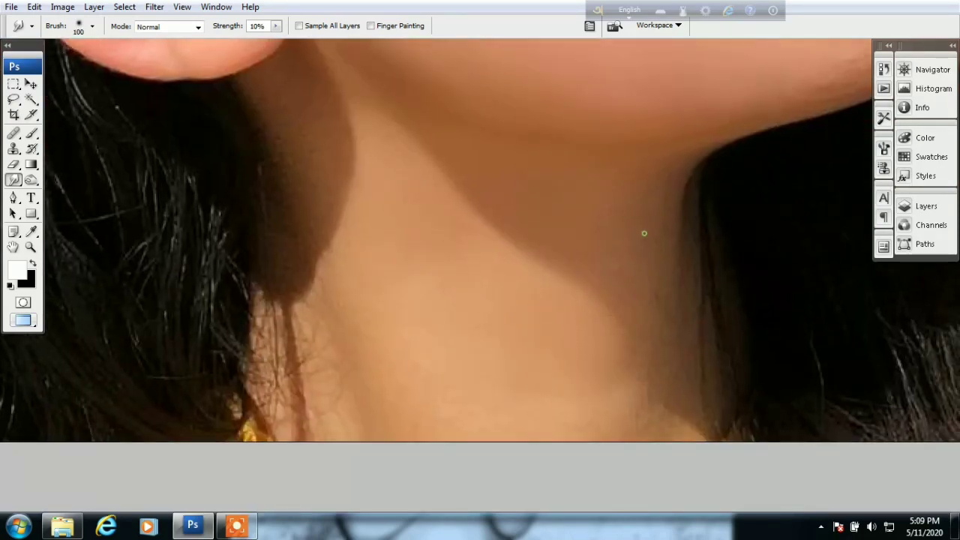
{"action": "scroll", "coordinate": [643, 233], "scroll_direction": "up", "scroll_amount": 3}
{"action": "scroll", "coordinate": [576, 360], "scroll_direction": "up", "scroll_amount": 1}
Step: Smudge the skin on the chin smoother
{"action": "left_click", "coordinate": [412, 301], "text": "ctrl"}
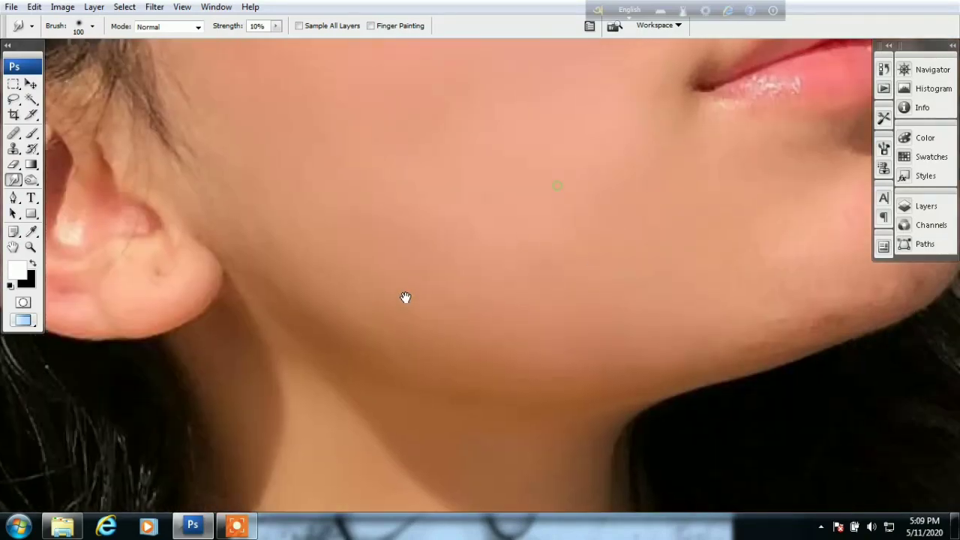
{"action": "left_click_drag", "start_coordinate": [405, 298], "coordinate": [225, 331]}
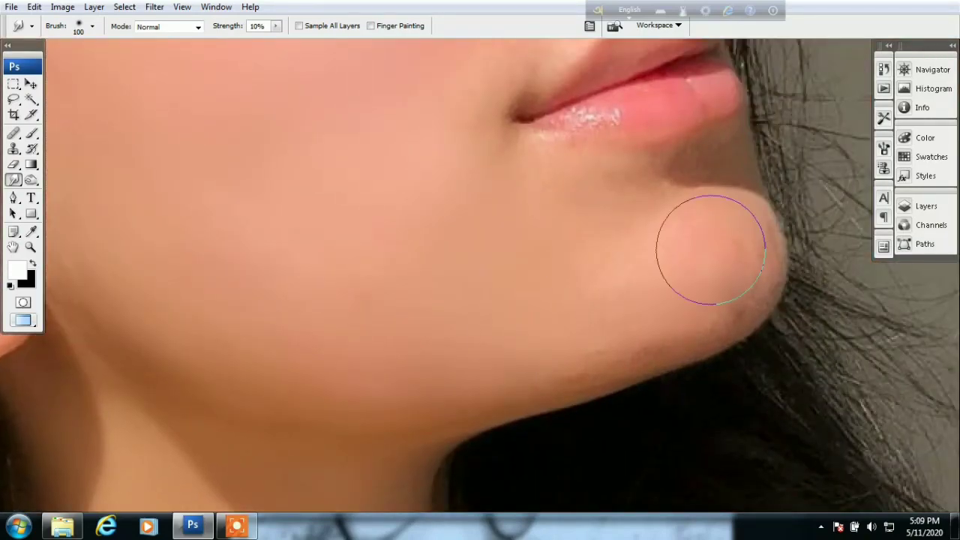
{"action": "left_click_drag", "start_coordinate": [685, 192], "coordinate": [700, 229]}
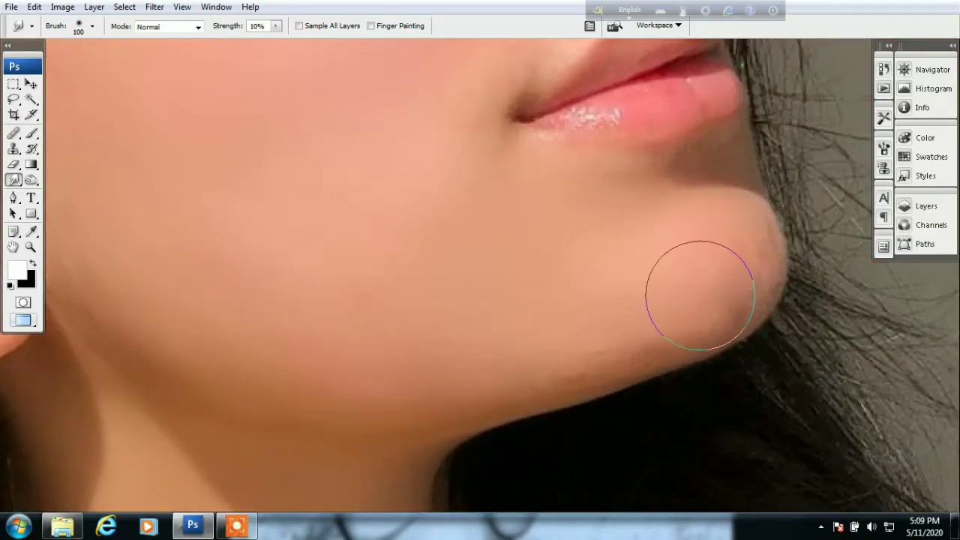
{"action": "left_click_drag", "start_coordinate": [403, 260], "coordinate": [527, 332]}
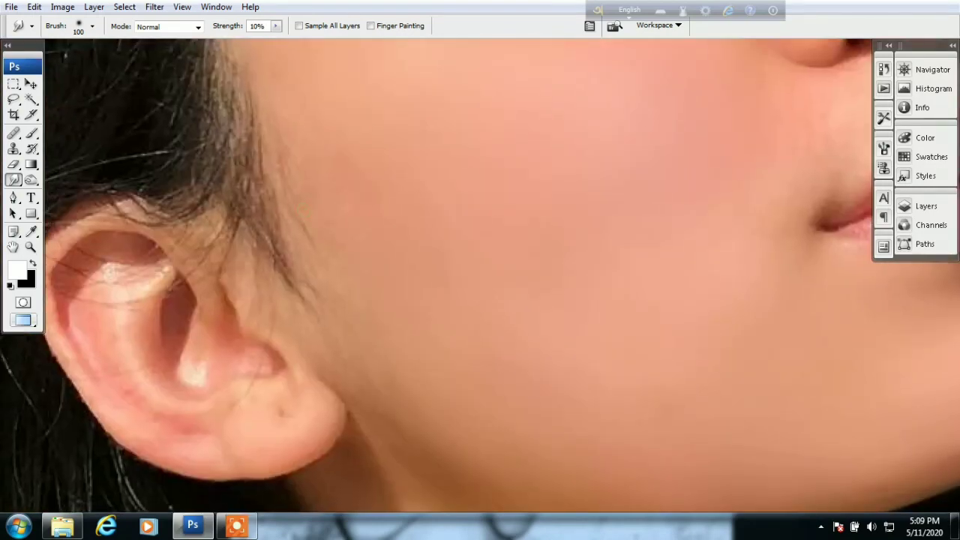
{"action": "left_click_drag", "start_coordinate": [650, 193], "coordinate": [503, 268]}
{"action": "left_click_drag", "start_coordinate": [660, 225], "coordinate": [510, 253]}
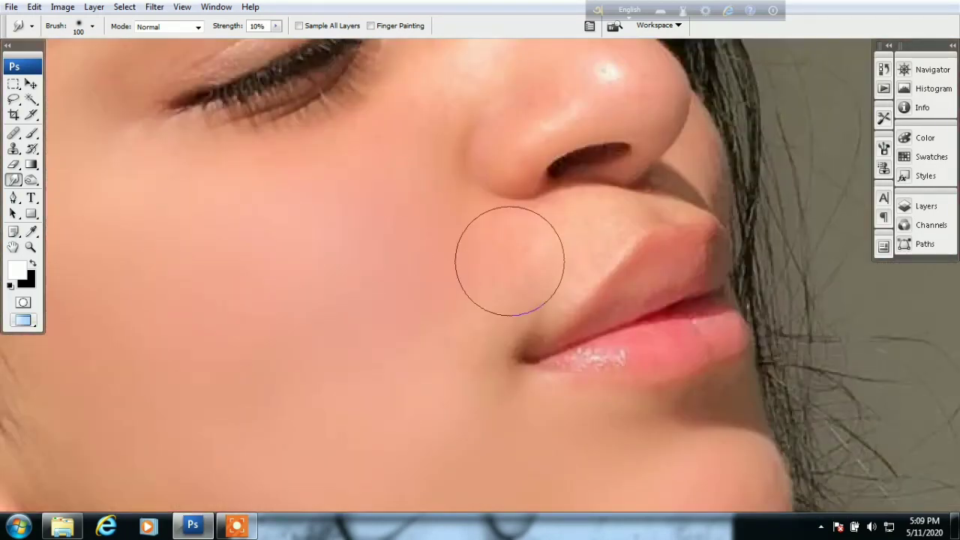
{"action": "key", "text": "bracketleft"}
{"action": "key", "text": "bracketleft"}
{"action": "key", "text": "bracketleft"}
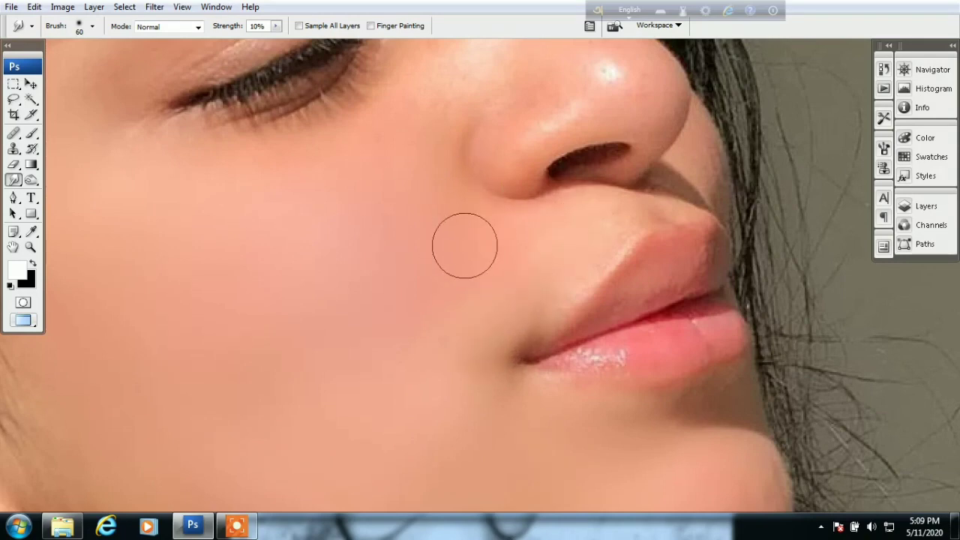
Step: Smooth the shimmer on the eyelid, resizing the brush to 80 px
{"action": "left_click_drag", "start_coordinate": [467, 246], "coordinate": [508, 357]}
{"action": "key", "text": "bracketleft"}
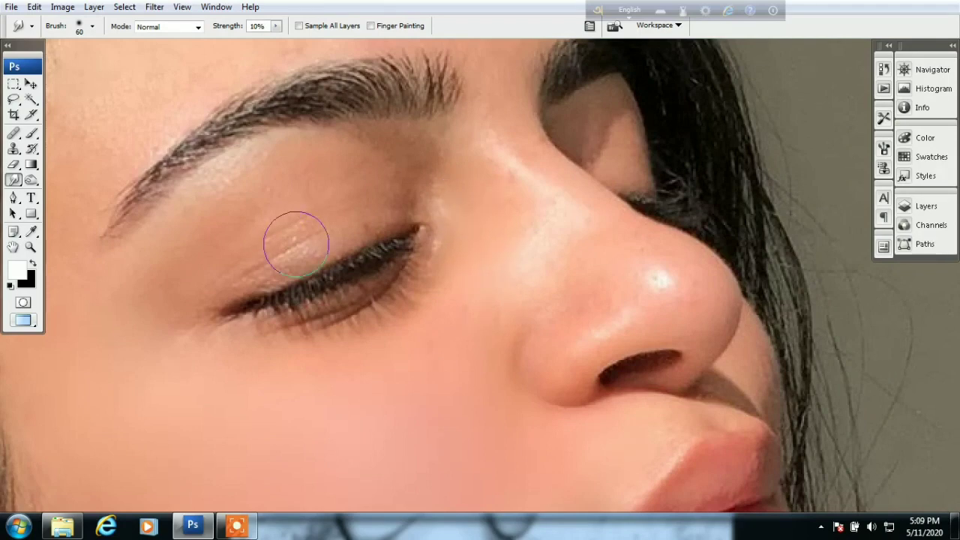
{"action": "key", "text": "bracketright"}
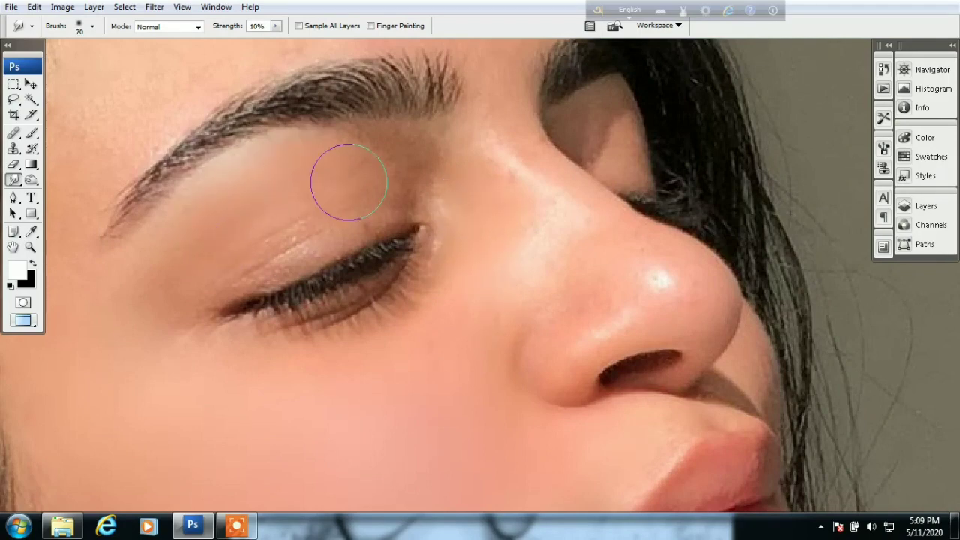
{"action": "mouse_move", "coordinate": [315, 218]}
{"action": "left_mouse_down"}
{"action": "mouse_move", "coordinate": [168, 264]}
{"action": "mouse_move", "coordinate": [447, 369]}
{"action": "left_mouse_up"}
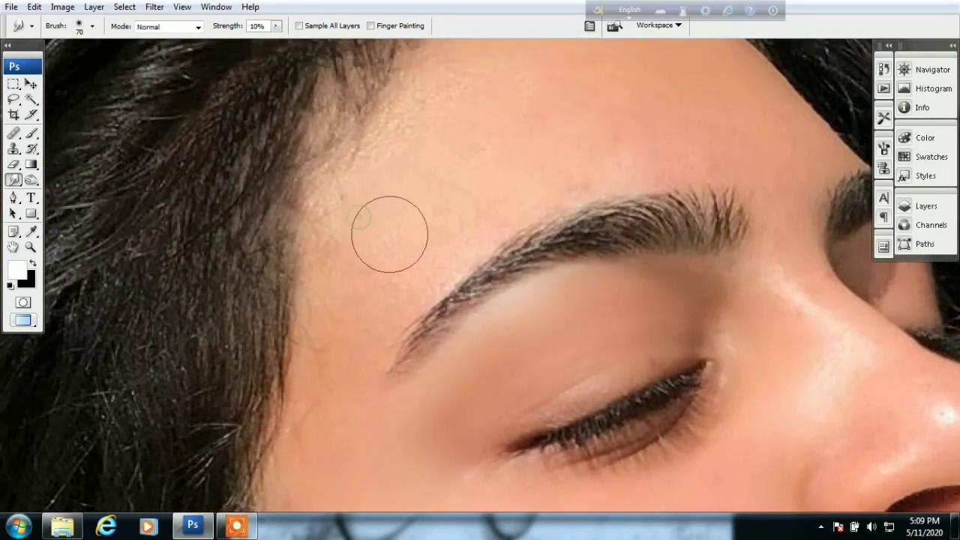
{"action": "key", "text": "["}
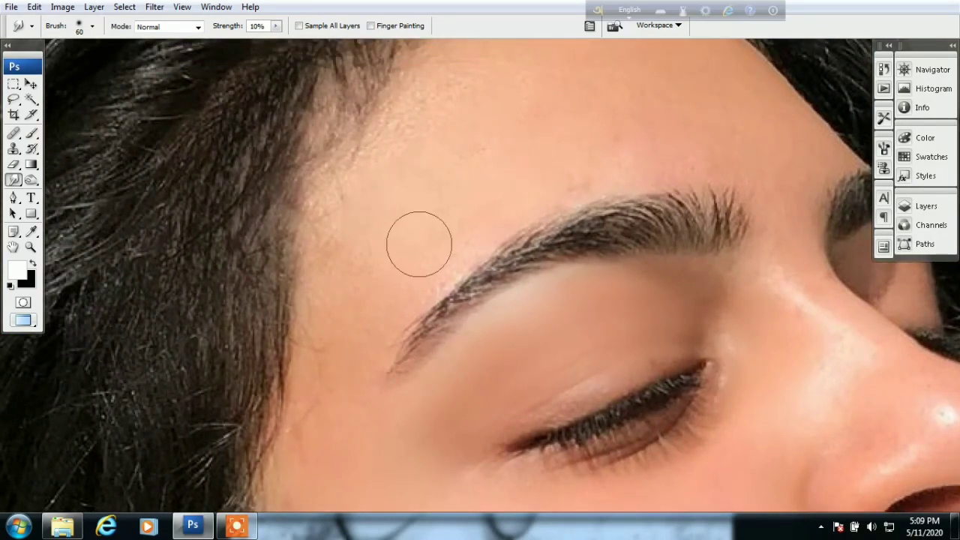
{"action": "key", "text": "bracketright"}
{"action": "key", "text": "bracketright"}
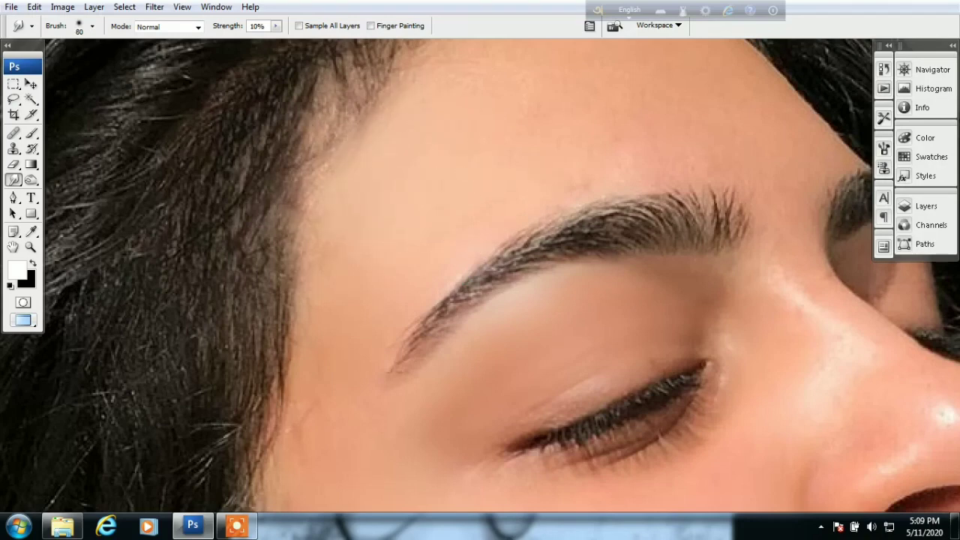
Step: Smudge the shadow near the eye socket with a 50 px brush
{"action": "left_click_drag", "start_coordinate": [510, 171], "coordinate": [421, 235]}
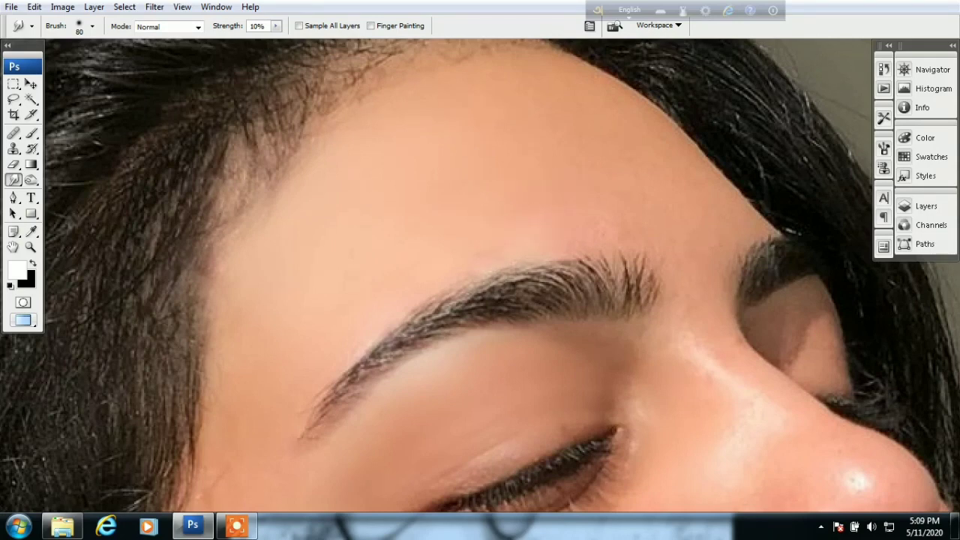
{"action": "left_click_drag", "start_coordinate": [536, 223], "coordinate": [417, 216]}
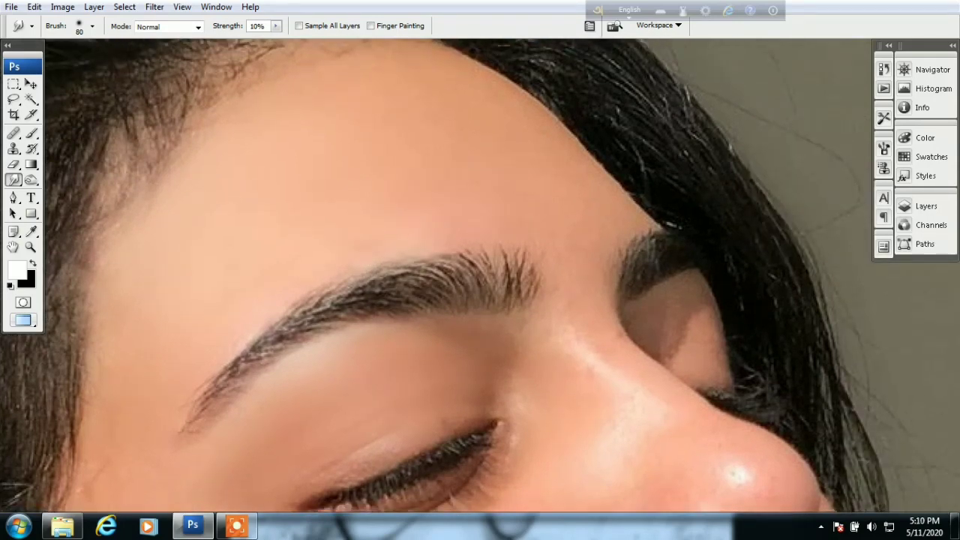
{"action": "key", "text": "bracketleft"}
{"action": "key", "text": "bracketleft"}
{"action": "key", "text": "bracketleft"}
{"action": "left_click_drag", "start_coordinate": [645, 395], "coordinate": [593, 343]}
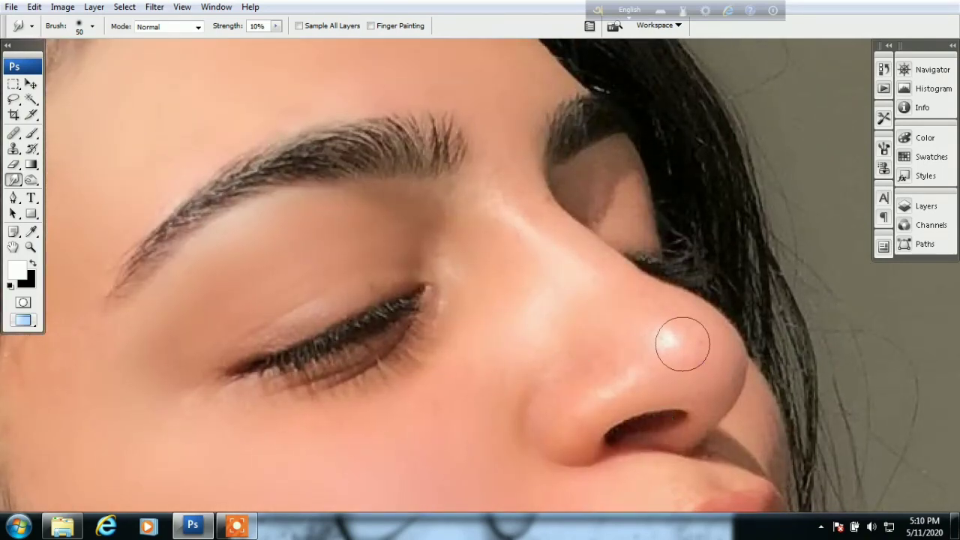
{"action": "left_click_drag", "start_coordinate": [553, 188], "coordinate": [619, 195]}
Step: Work over the lips, chin, earlobe and cheek, then return to the Healing Brush
{"action": "left_click_drag", "start_coordinate": [643, 333], "coordinate": [609, 153]}
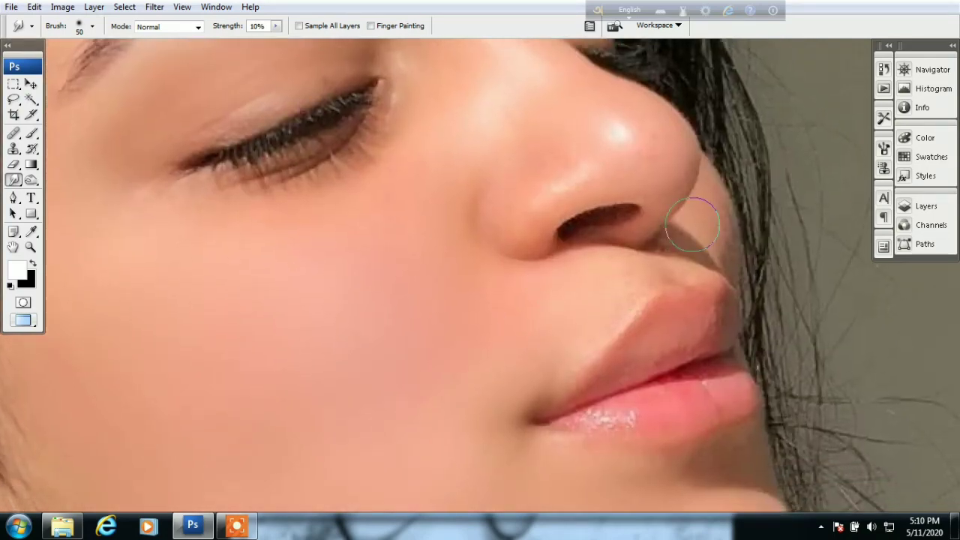
{"action": "left_click_drag", "start_coordinate": [663, 465], "coordinate": [646, 338]}
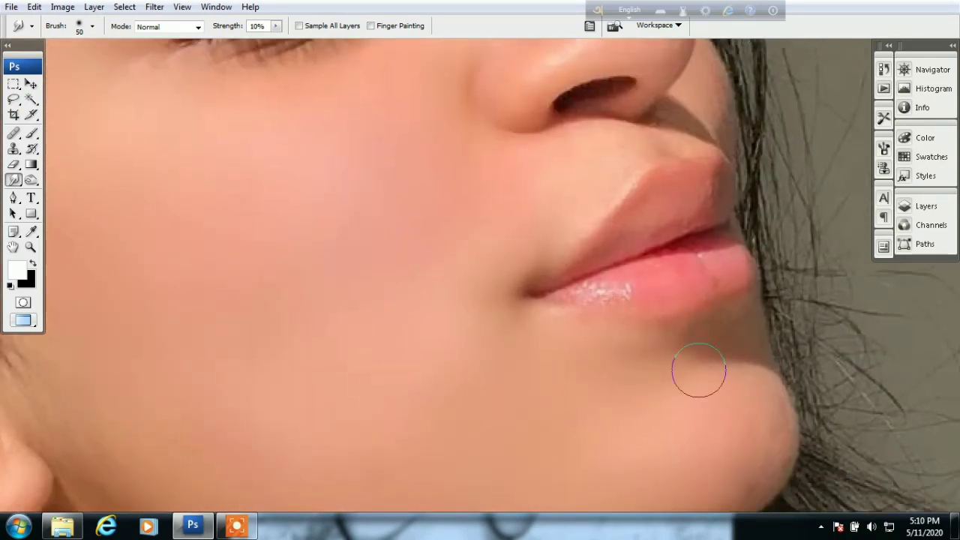
{"action": "left_click_drag", "start_coordinate": [699, 368], "coordinate": [766, 282]}
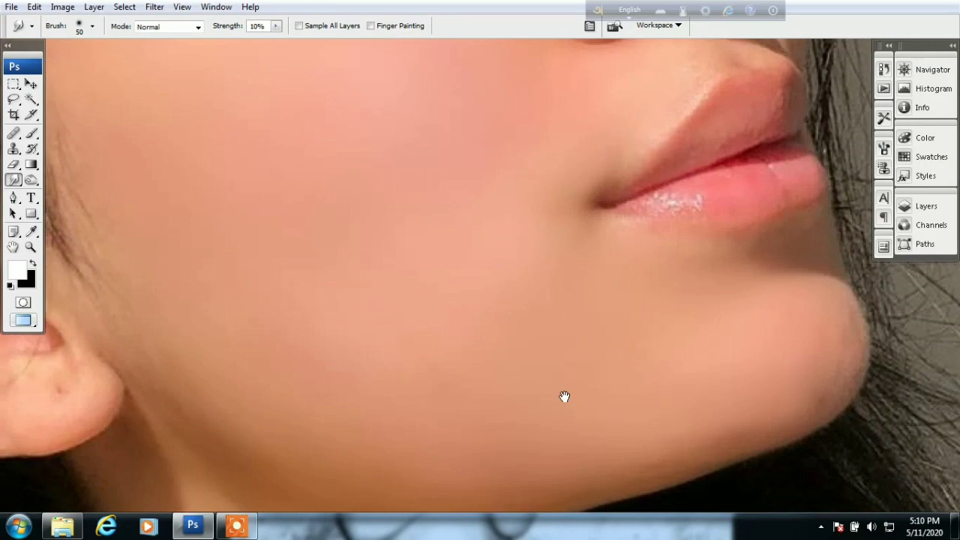
{"action": "left_click_drag", "start_coordinate": [563, 397], "coordinate": [820, 322]}
{"action": "left_click_drag", "start_coordinate": [540, 256], "coordinate": [649, 419]}
{"action": "left_click_drag", "start_coordinate": [394, 499], "coordinate": [475, 318]}
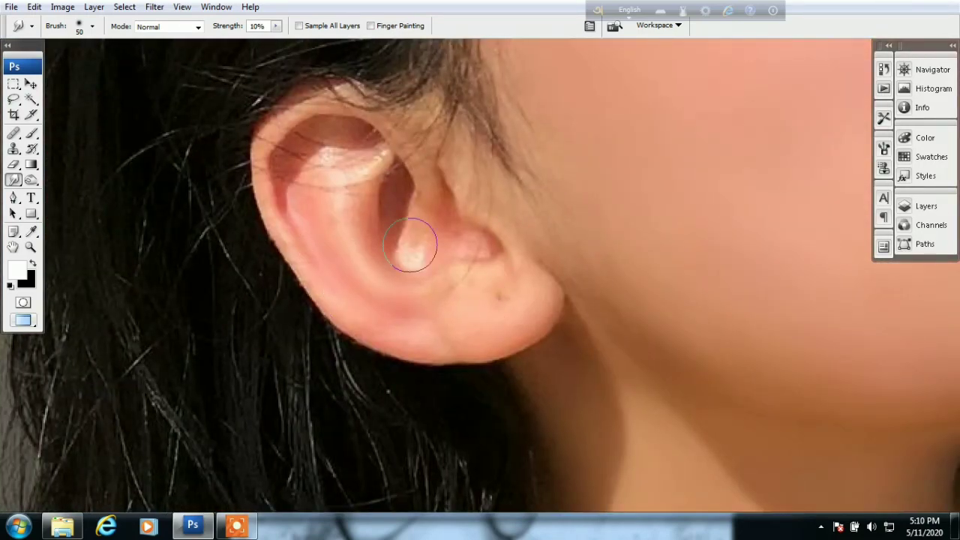
{"action": "left_click_drag", "start_coordinate": [598, 118], "coordinate": [441, 414]}
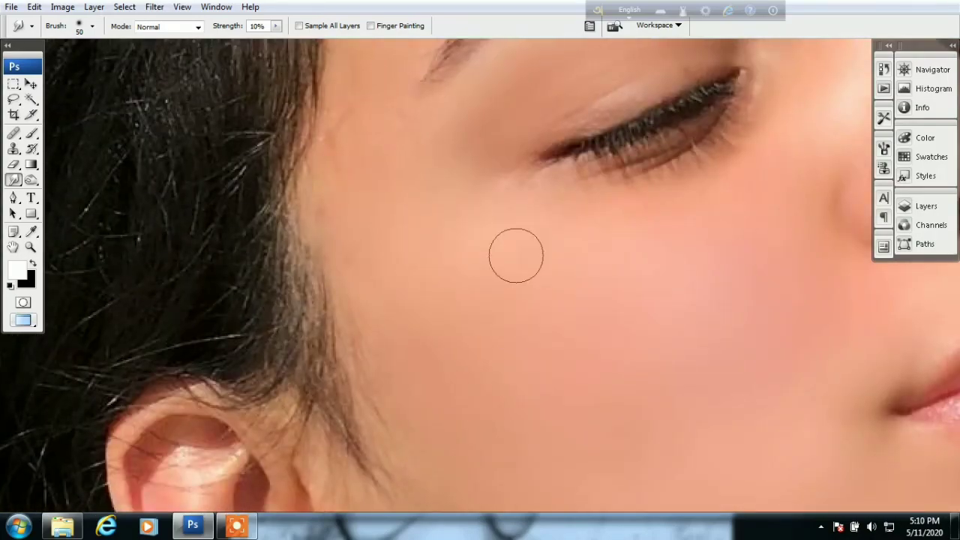
{"action": "key", "text": "j"}
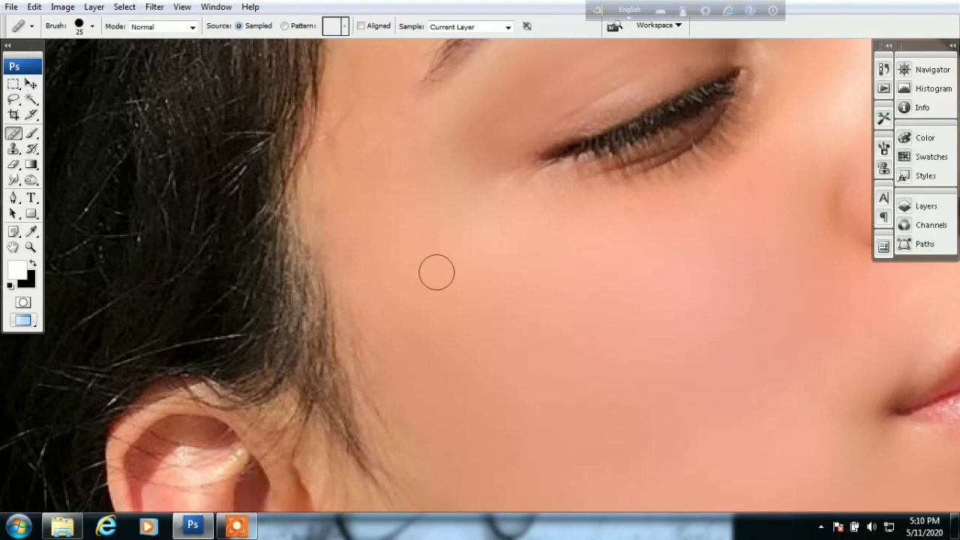
Step: Sample clean cheek skin, heal the temple blemishes by the hairline, and zoom out to the whole face
{"action": "left_click", "coordinate": [435, 284], "text": "alt"}
{"action": "left_click_drag", "start_coordinate": [387, 202], "coordinate": [365, 145]}
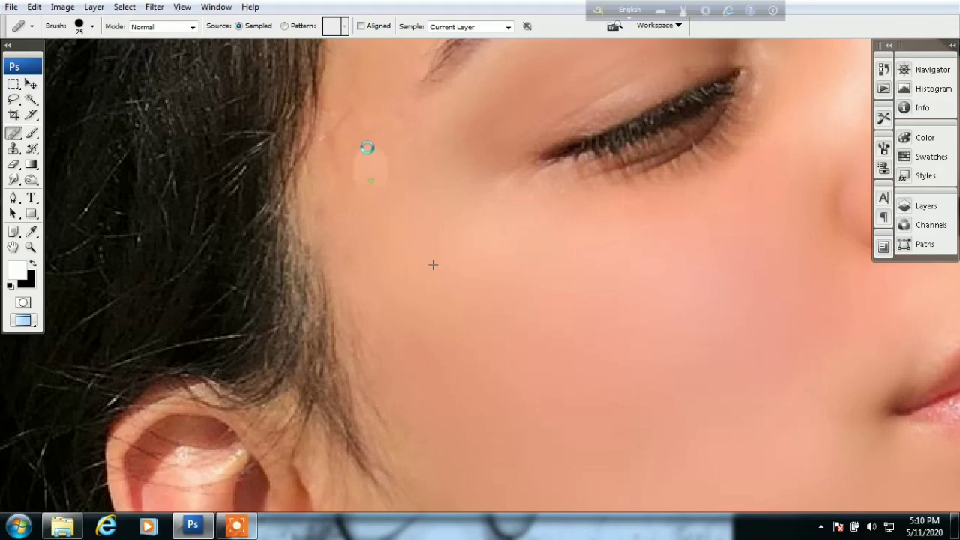
{"action": "left_click_drag", "start_coordinate": [357, 101], "coordinate": [345, 148]}
{"action": "mouse_move", "coordinate": [338, 208]}
{"action": "left_mouse_down"}
{"action": "mouse_move", "coordinate": [345, 173]}
{"action": "mouse_move", "coordinate": [289, 215]}
{"action": "left_mouse_up"}
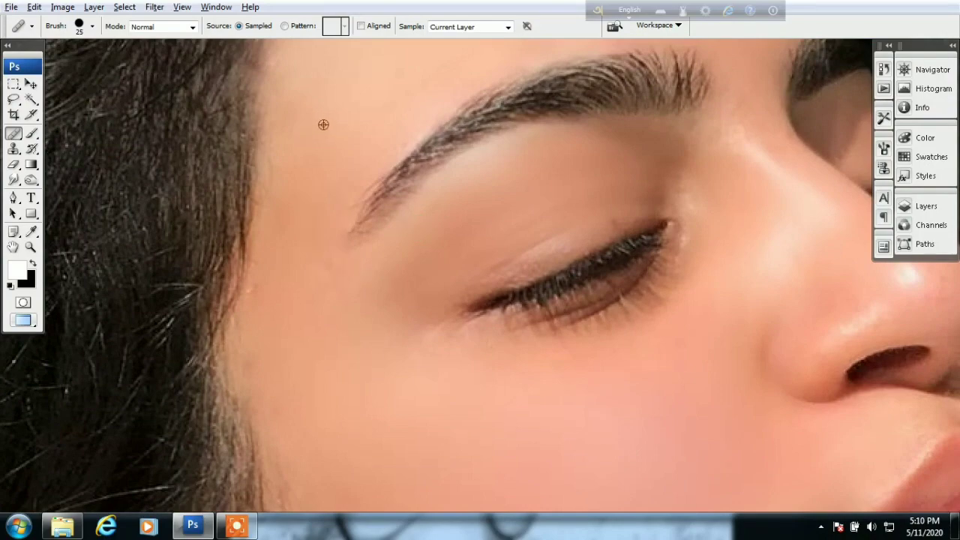
{"action": "left_click", "coordinate": [323, 125], "text": "alt"}
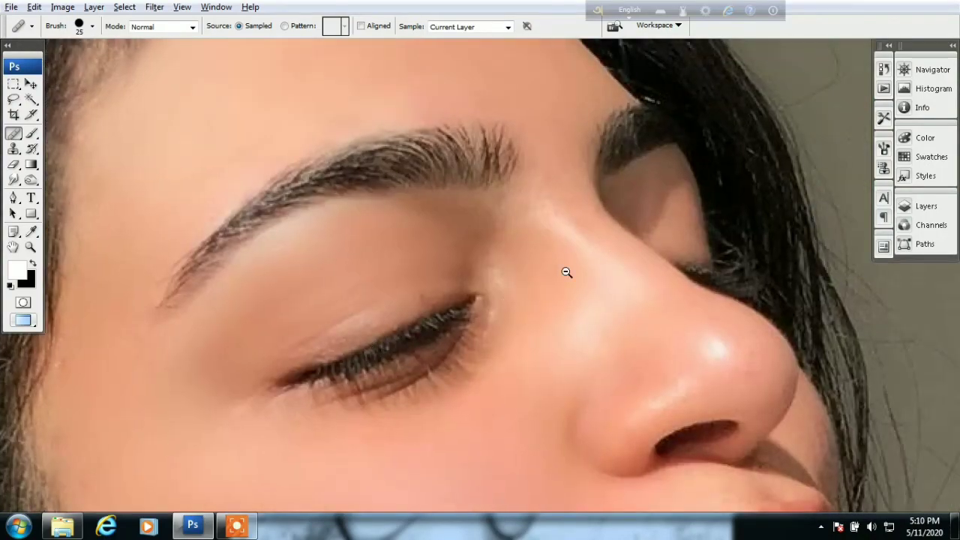
{"action": "left_click", "coordinate": [566, 272], "text": "alt"}
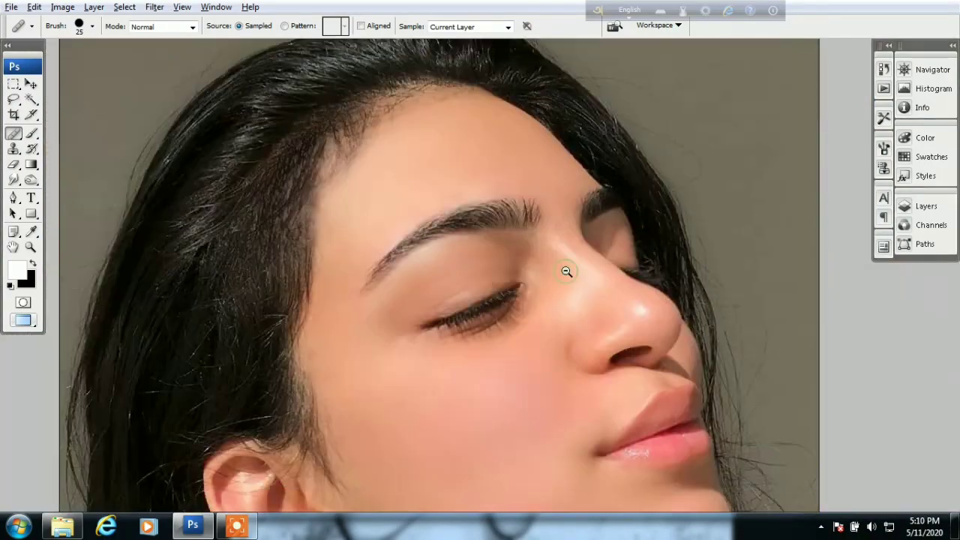
{"action": "left_click", "coordinate": [567, 267], "text": "alt"}
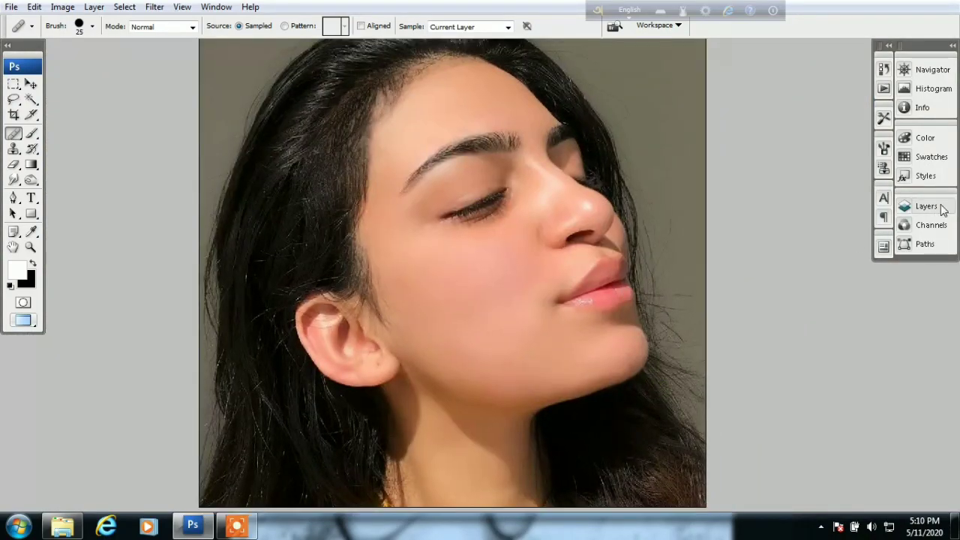
Step: Toggle the Background copy layer off and on to compare the smoothed skin with the original acne, leaving it visible
{"action": "left_click", "coordinate": [934, 206]}
{"action": "left_click", "coordinate": [753, 267]}
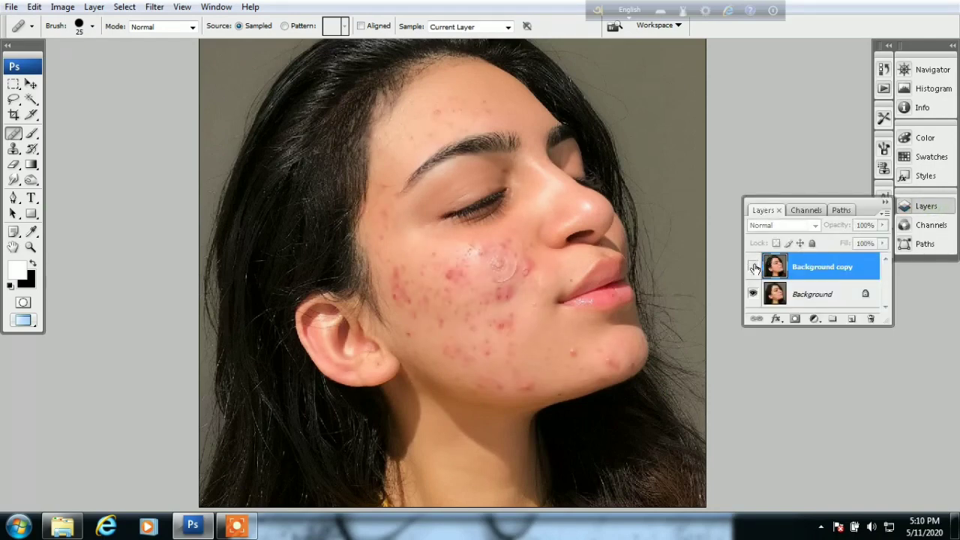
{"action": "left_click", "coordinate": [752, 267]}
{"action": "left_click", "coordinate": [514, 238], "text": "ctrl"}
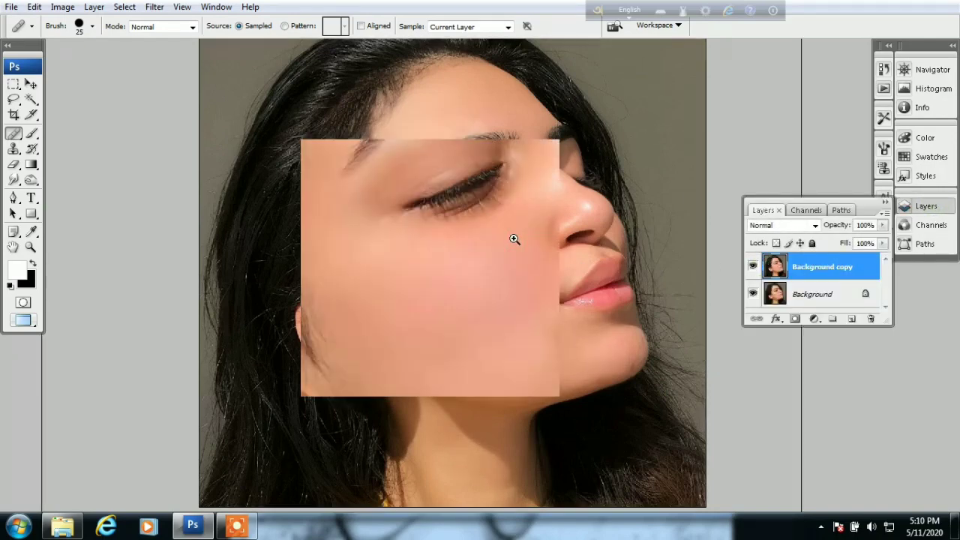
{"action": "left_click", "coordinate": [753, 267]}
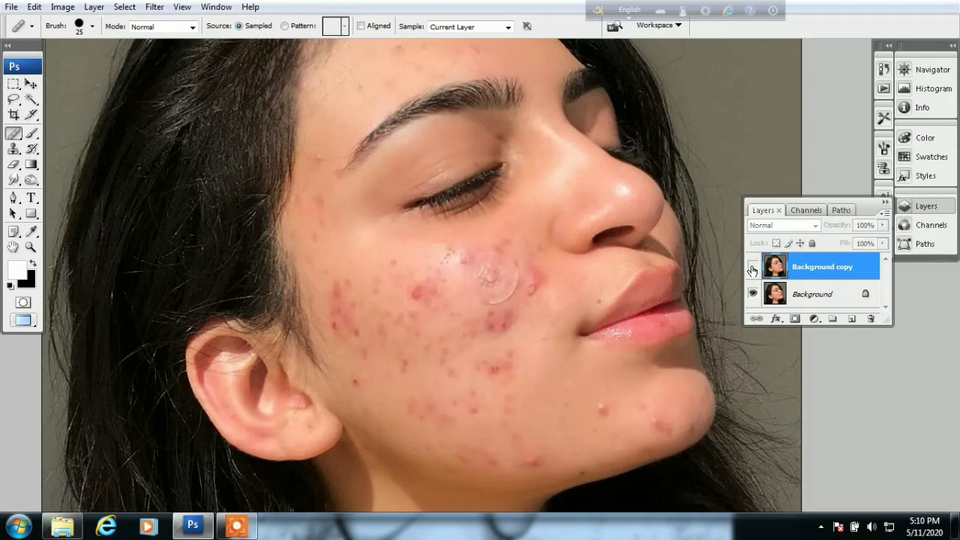
{"action": "left_click", "coordinate": [753, 267]}
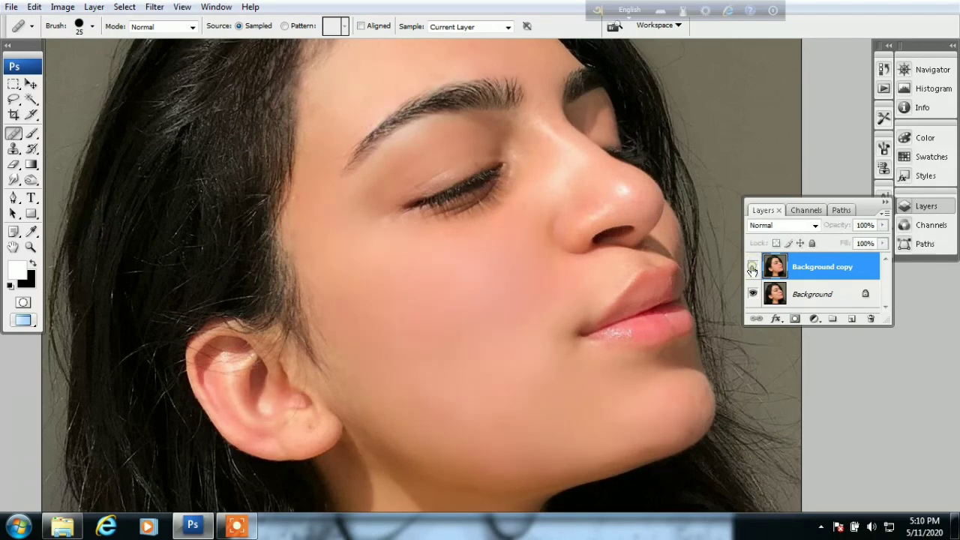
{"action": "left_click", "coordinate": [752, 268]}
{"action": "left_click", "coordinate": [752, 267]}
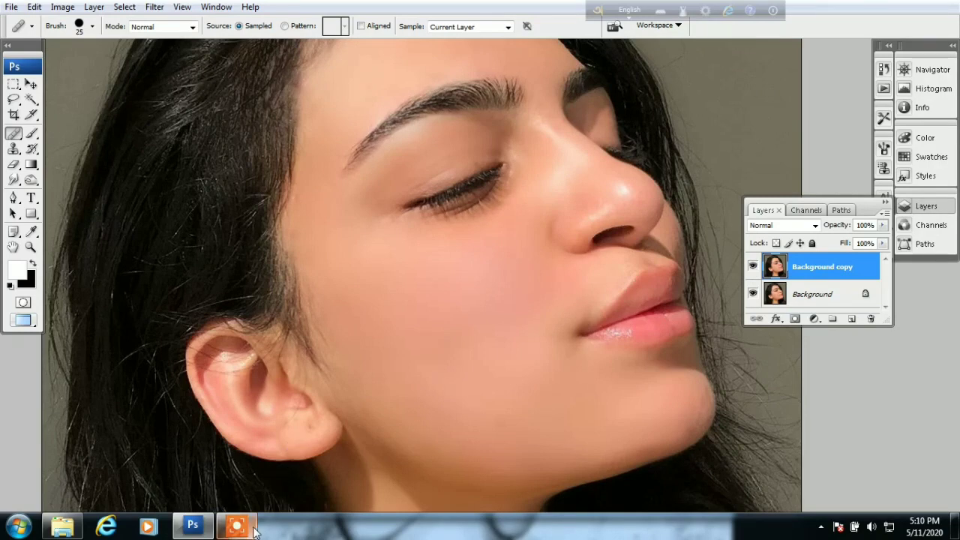
{"action": "mouse_move", "coordinate": [236, 525]}
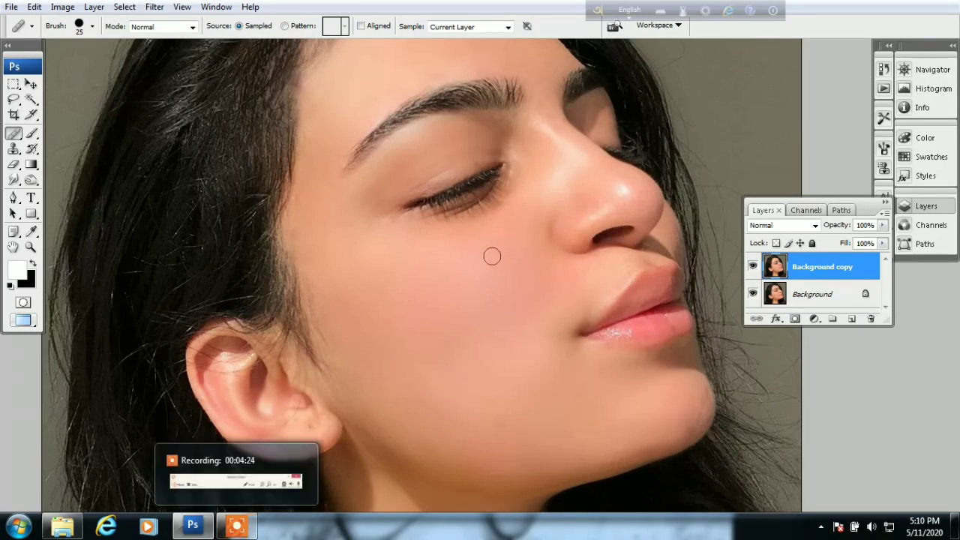
{"action": "scroll", "coordinate": [492, 256], "scroll_direction": "down", "scroll_amount": 1}
{"action": "scroll", "coordinate": [491, 256], "scroll_direction": "down", "scroll_amount": 2}
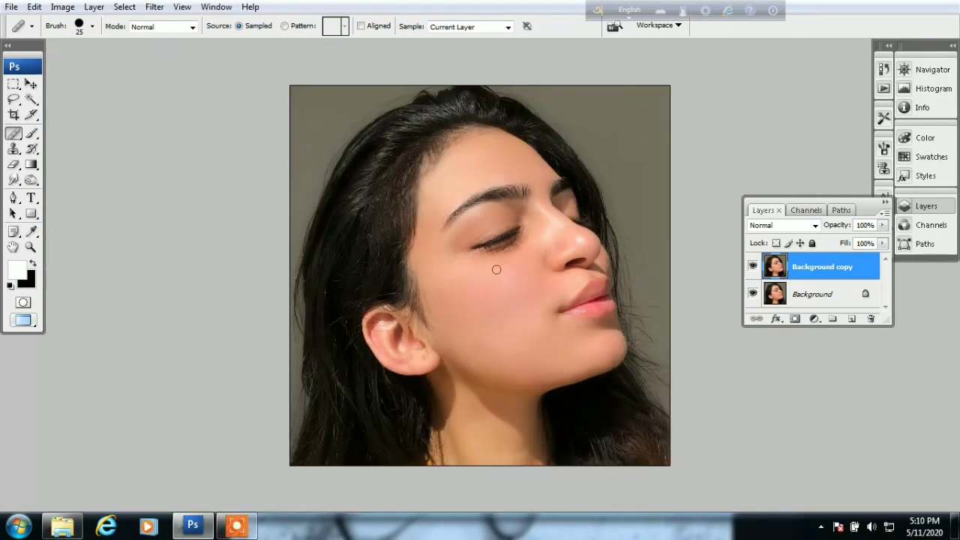
{"action": "scroll", "coordinate": [513, 281], "scroll_direction": "up", "scroll_amount": 1}
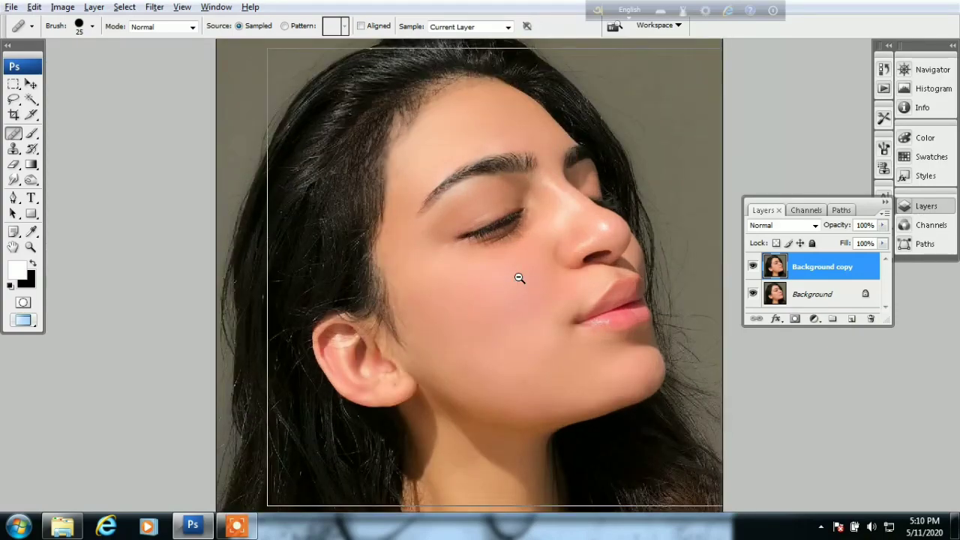
{"action": "scroll", "coordinate": [519, 277], "scroll_direction": "down", "scroll_amount": 1}
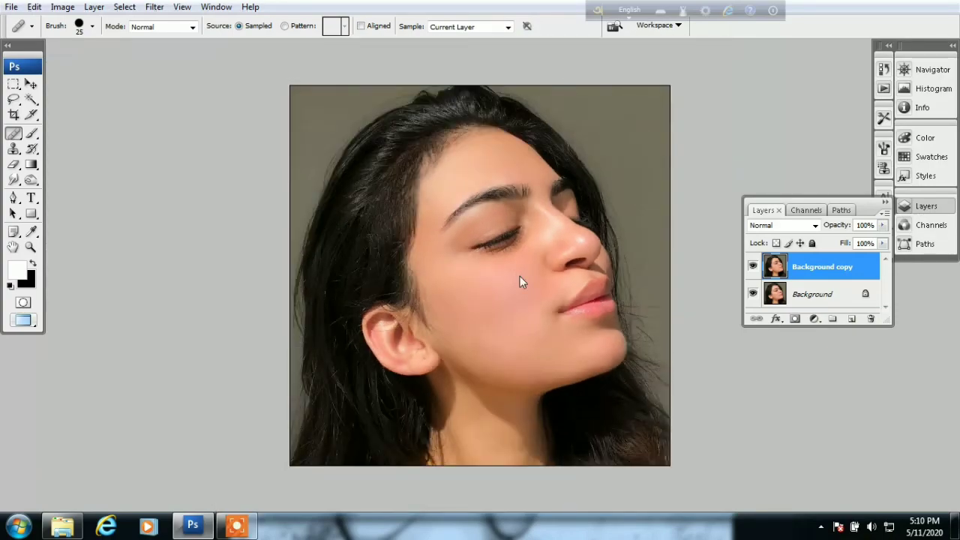
Step: Save the portrait as the layered Photoshop file 1284068, accepting Maximize Compatibility
{"action": "key", "text": "ctrl+shift+s"}
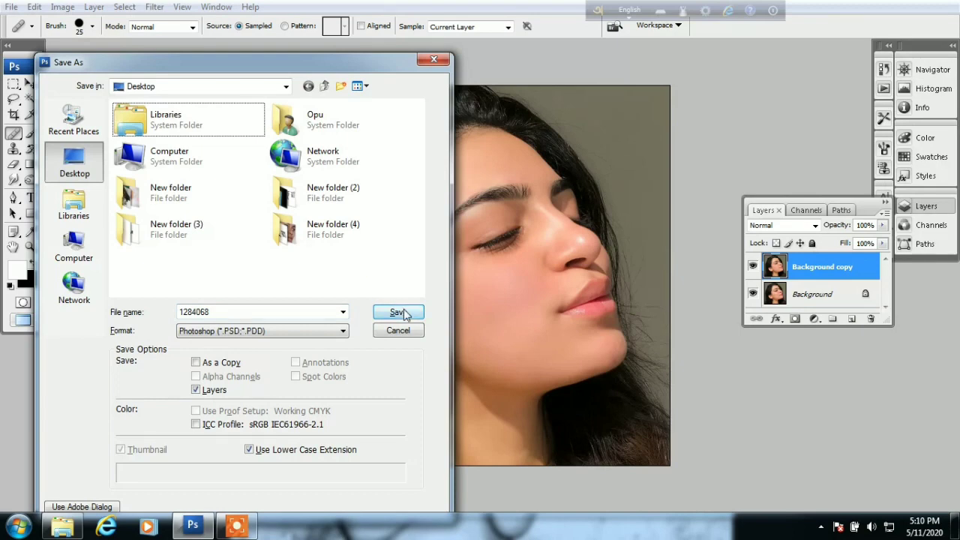
{"action": "left_click", "coordinate": [397, 312]}
{"action": "left_click", "coordinate": [635, 168]}
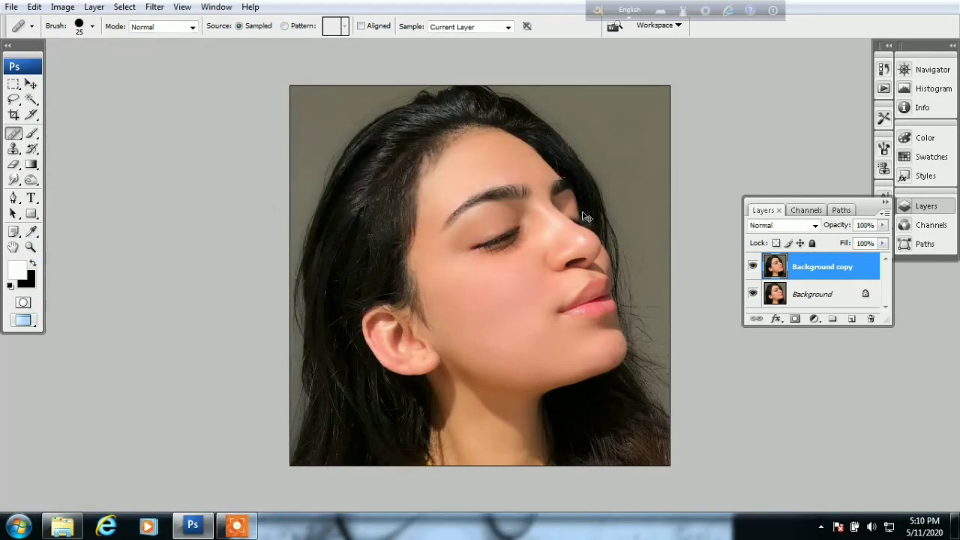
{"action": "left_click", "coordinate": [542, 270], "text": "ctrl"}
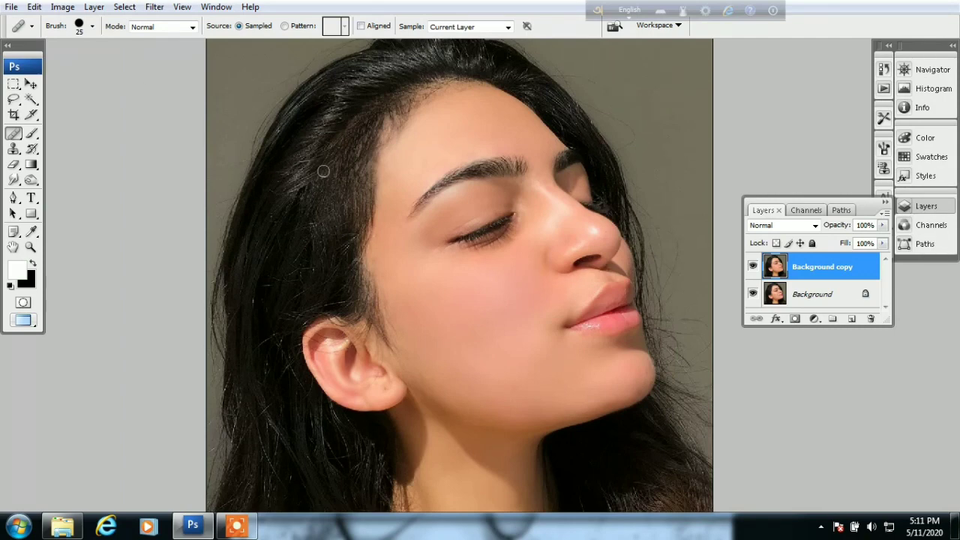
Step: Darken the hairline from forehead to ear at Midtones, 37% exposure, with 90–125 px brushes
{"action": "key", "text": "o"}
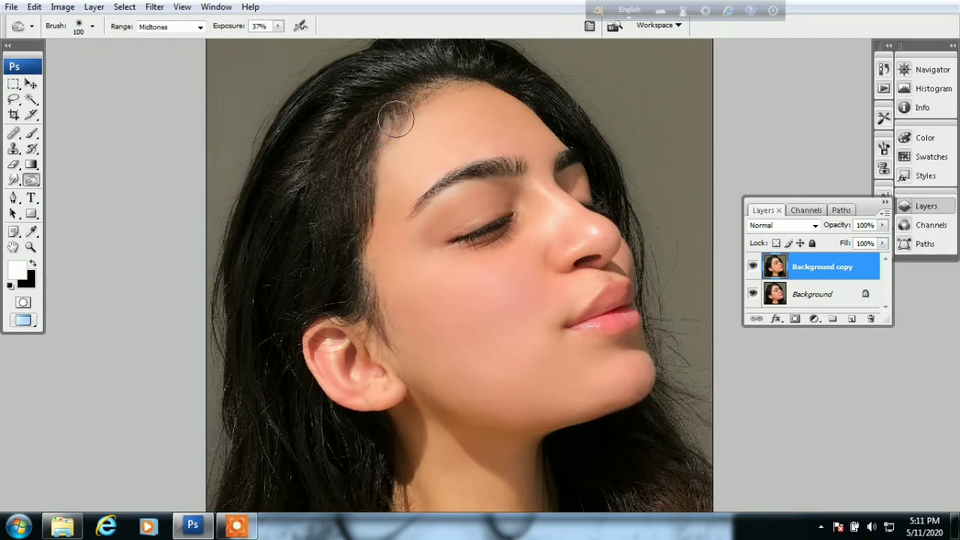
{"action": "key", "text": "bracketleft"}
{"action": "left_click_drag", "start_coordinate": [396, 118], "coordinate": [362, 283]}
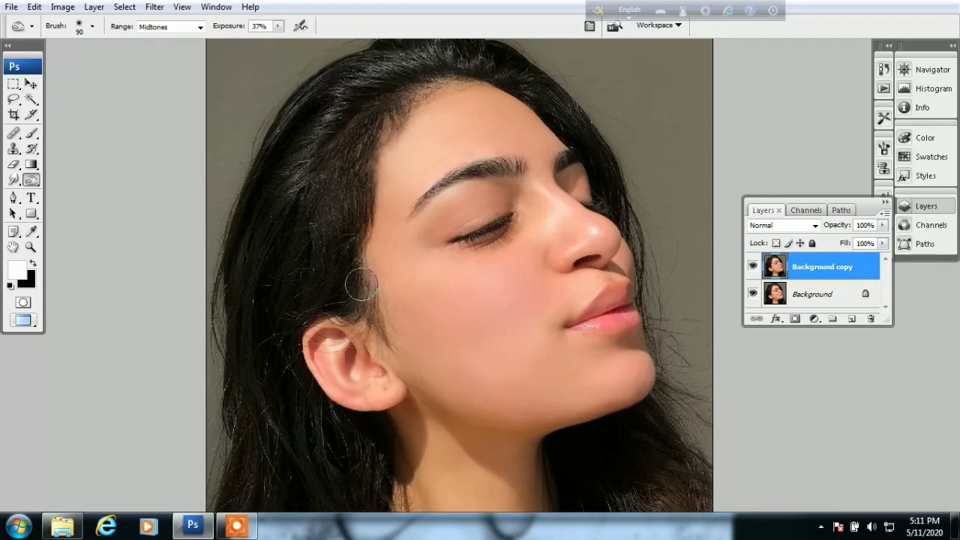
{"action": "key", "text": "bracketright"}
{"action": "key", "text": "bracketright"}
{"action": "mouse_move", "coordinate": [386, 101]}
{"action": "left_mouse_down"}
{"action": "mouse_move", "coordinate": [506, 64]}
{"action": "mouse_move", "coordinate": [347, 90]}
{"action": "mouse_move", "coordinate": [321, 150]}
{"action": "mouse_move", "coordinate": [330, 220]}
{"action": "left_mouse_up"}
{"action": "key", "text": "bracketright"}
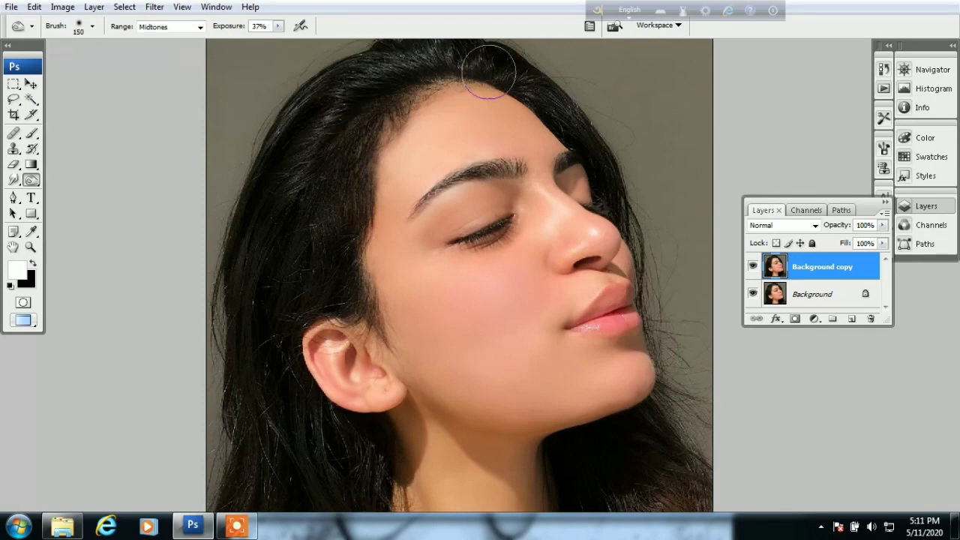
{"action": "key", "text": "bracketleft"}
{"action": "key", "text": "bracketleft"}
{"action": "key", "text": "bracketleft"}
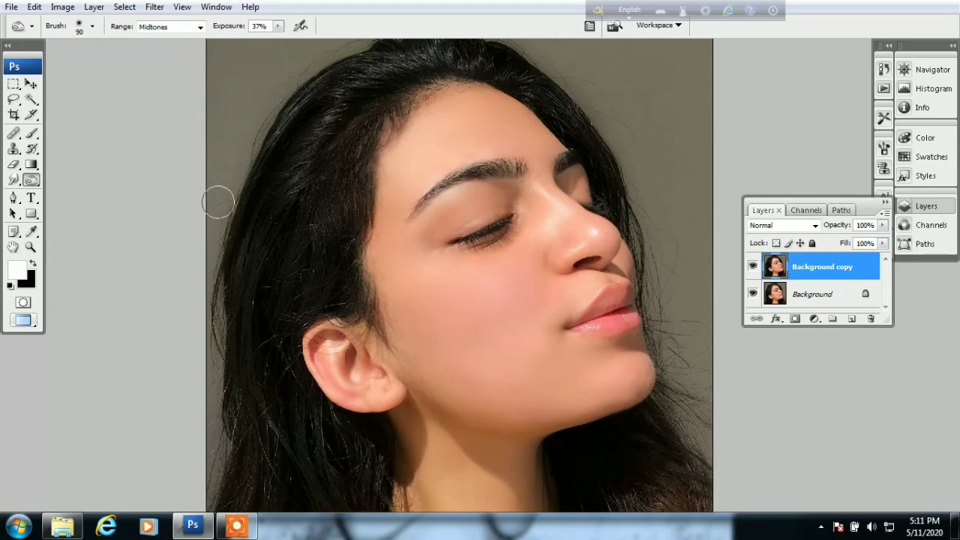
Step: Open Hailey-acne-deal-tout.jpg and start duplicating its Background layer
{"action": "left_click", "coordinate": [11, 9]}
{"action": "left_click", "coordinate": [28, 35]}
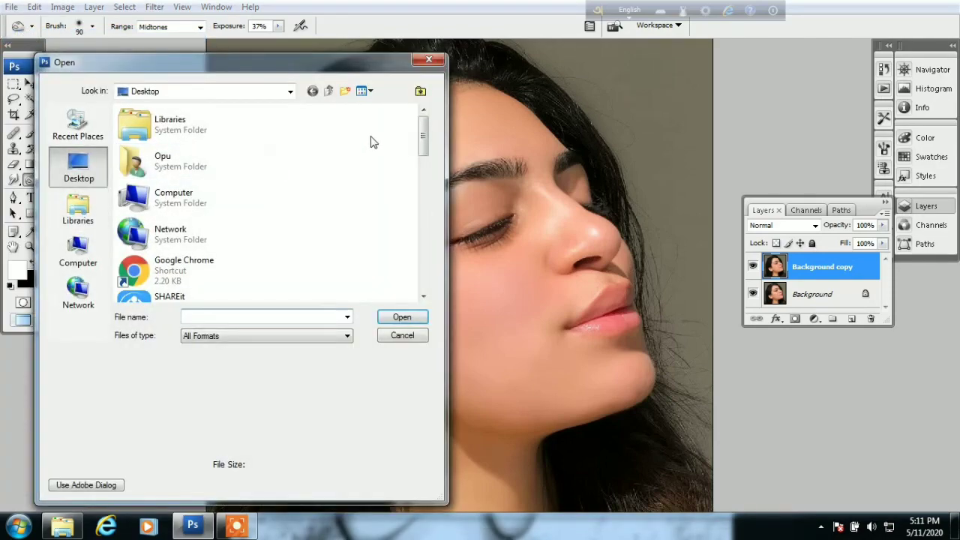
{"action": "mouse_move", "coordinate": [421, 147]}
{"action": "left_mouse_down"}
{"action": "mouse_move", "coordinate": [422, 257]}
{"action": "mouse_move", "coordinate": [422, 241]}
{"action": "left_mouse_up"}
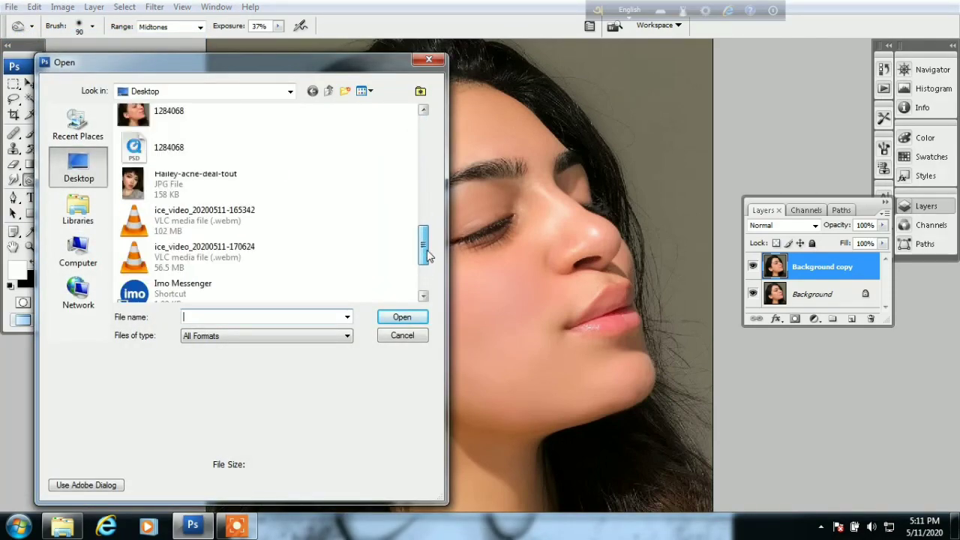
{"action": "left_click", "coordinate": [194, 183]}
{"action": "double_click", "coordinate": [193, 183]}
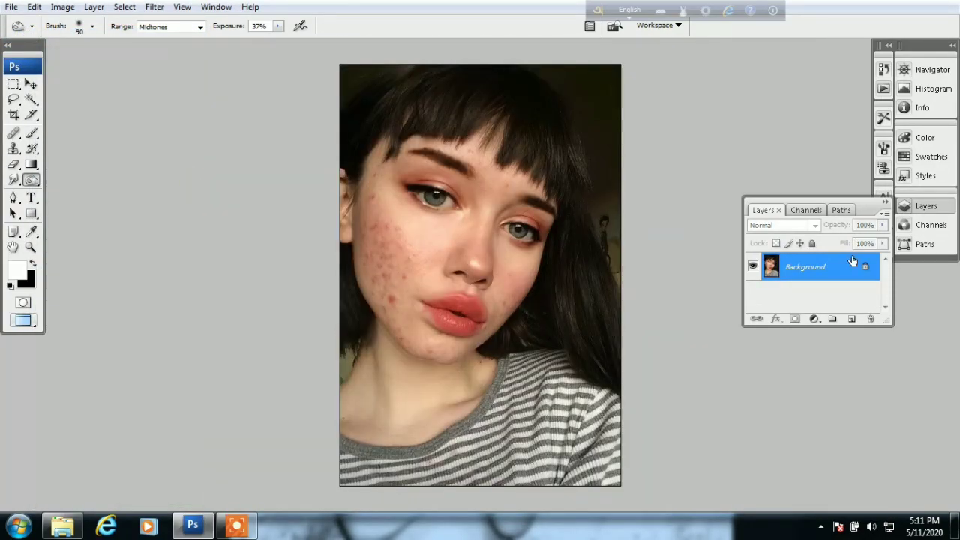
{"action": "right_click", "coordinate": [852, 261]}
{"action": "left_click", "coordinate": [850, 294]}
Step: Create the Background copy layer and zoom in on the acne cheek, ready for healing
{"action": "key", "text": "Return"}
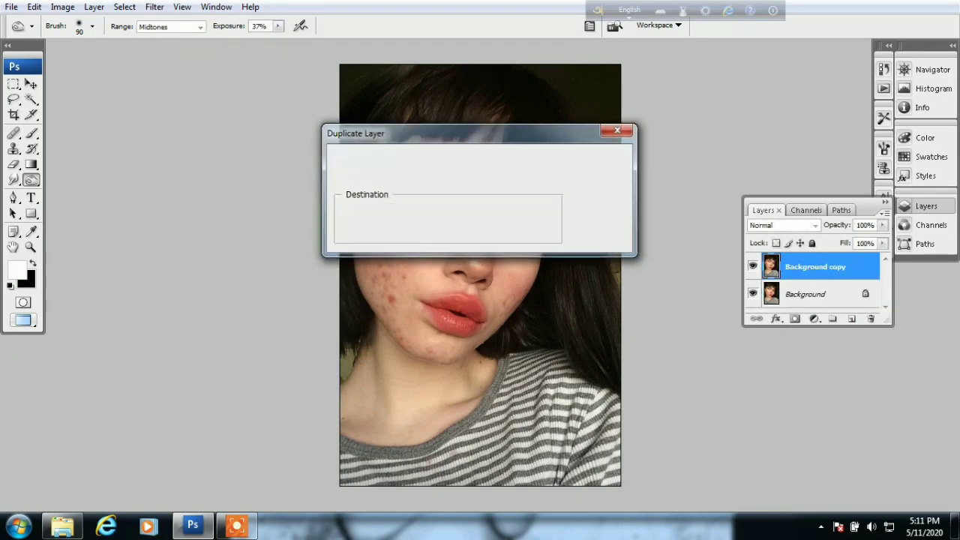
{"action": "scroll", "coordinate": [447, 266], "scroll_direction": "up", "scroll_amount": 1}
{"action": "scroll", "coordinate": [447, 267], "scroll_direction": "up", "scroll_amount": 1}
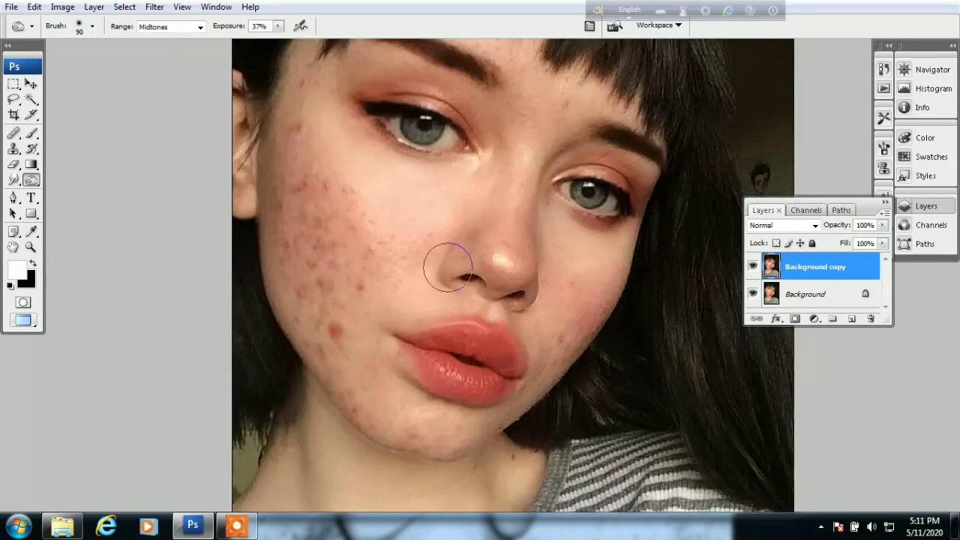
{"action": "left_click_drag", "start_coordinate": [380, 253], "coordinate": [474, 260]}
{"action": "left_click", "coordinate": [486, 239], "text": "ctrl"}
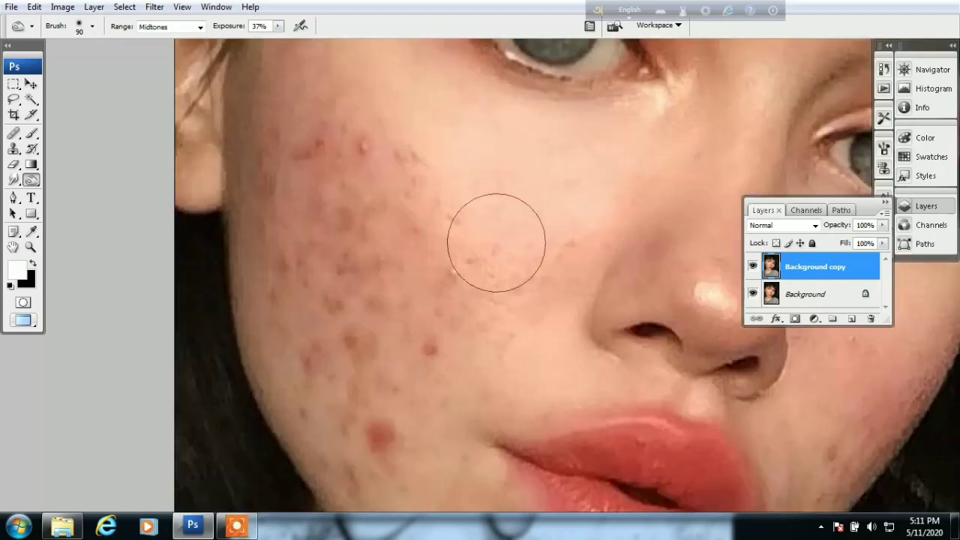
{"action": "left_click", "coordinate": [509, 255], "text": "ctrl+alt"}
{"action": "key", "text": "j"}
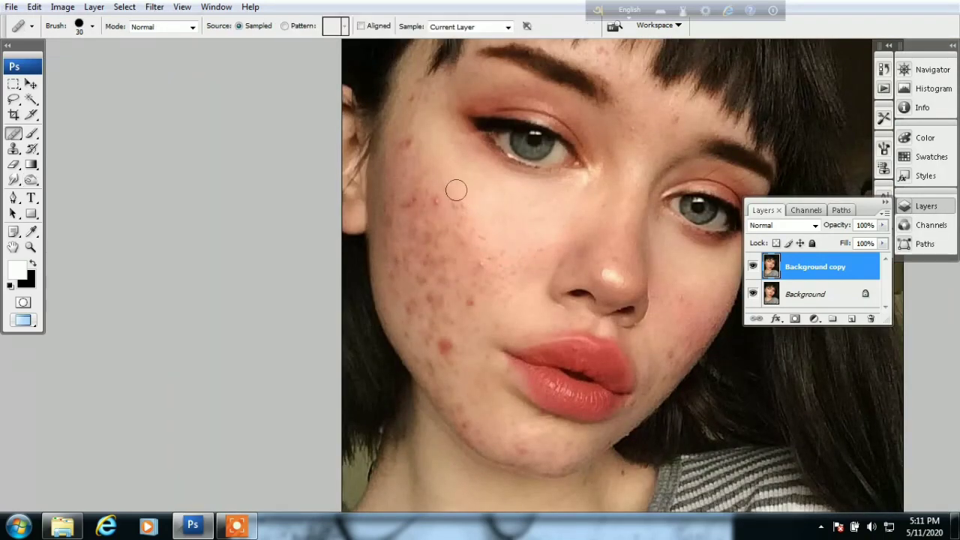
Step: Heal the streak and scattered spots on the upper and lower cheek
{"action": "scroll", "coordinate": [451, 187], "scroll_direction": "up", "scroll_amount": 1}
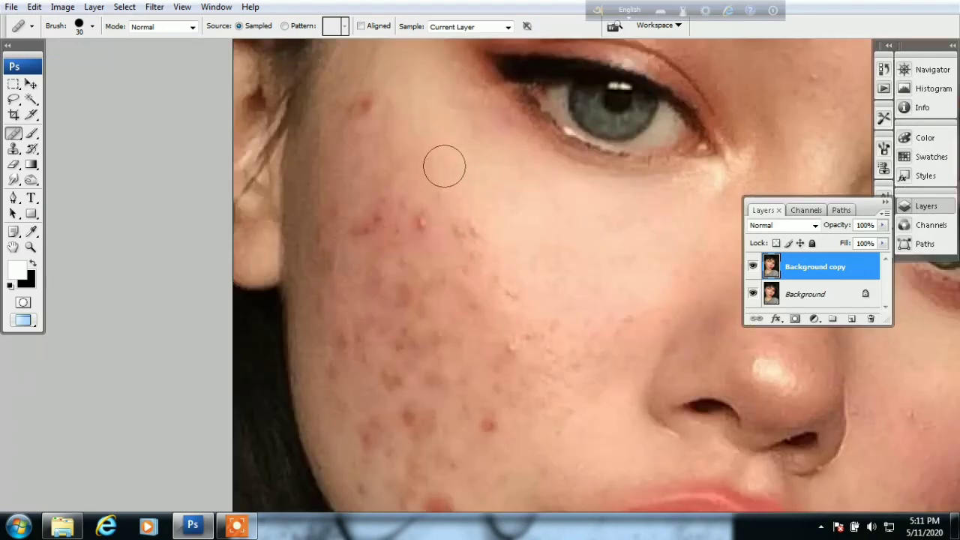
{"action": "left_click", "coordinate": [362, 98]}
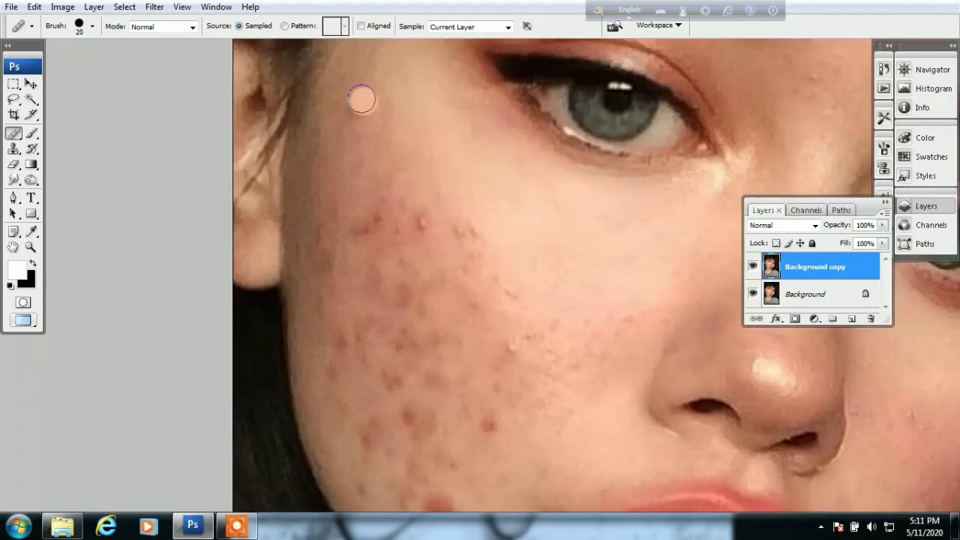
{"action": "mouse_move", "coordinate": [368, 79]}
{"action": "left_mouse_down"}
{"action": "mouse_move", "coordinate": [377, 150]}
{"action": "mouse_move", "coordinate": [421, 238]}
{"action": "mouse_move", "coordinate": [443, 180]}
{"action": "mouse_move", "coordinate": [380, 192]}
{"action": "left_mouse_up"}
{"action": "key", "text": "super"}
{"action": "key", "text": "super"}
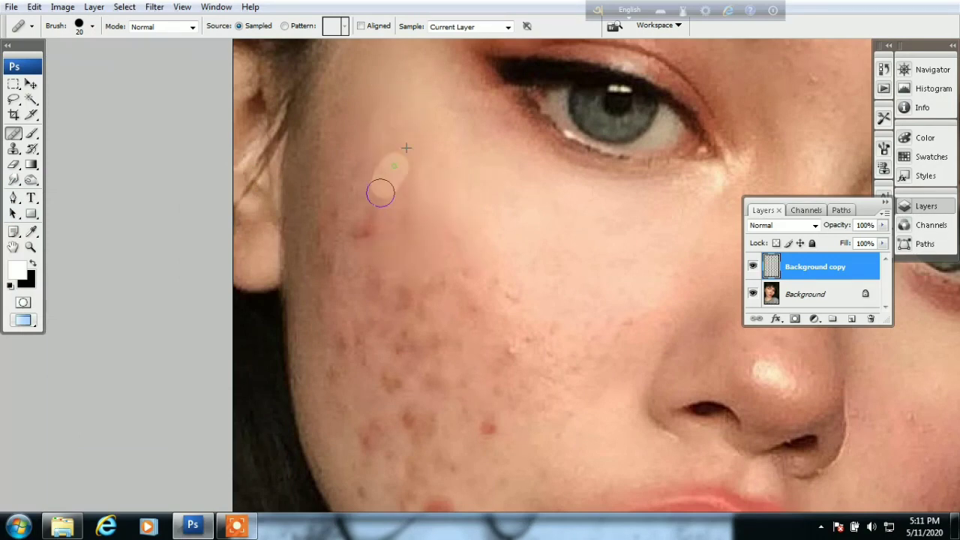
{"action": "left_click", "coordinate": [362, 189]}
{"action": "left_click", "coordinate": [330, 277]}
{"action": "left_click_drag", "start_coordinate": [370, 133], "coordinate": [394, 109]}
{"action": "left_click", "coordinate": [395, 260]}
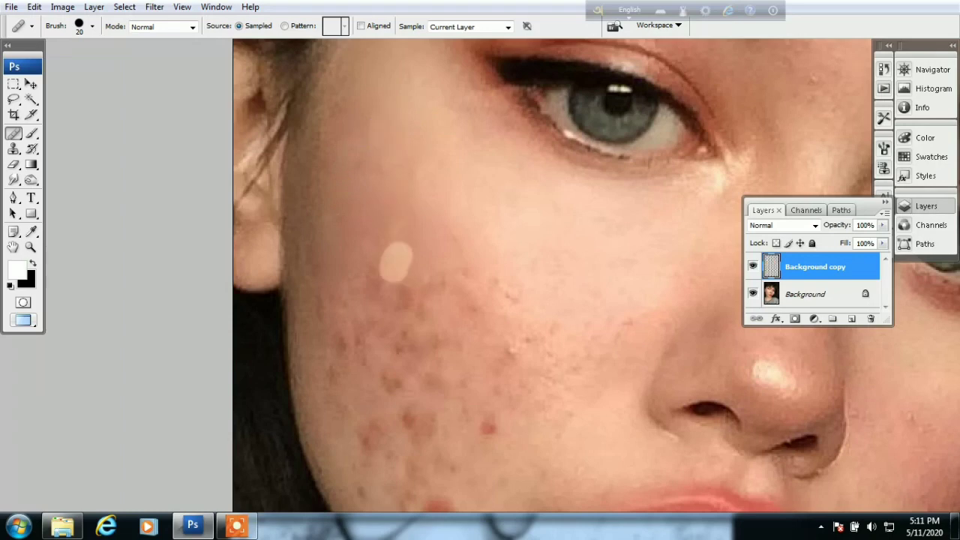
{"action": "left_click_drag", "start_coordinate": [388, 223], "coordinate": [380, 278]}
{"action": "left_click", "coordinate": [353, 242]}
{"action": "left_click", "coordinate": [425, 295]}
{"action": "left_click", "coordinate": [407, 299]}
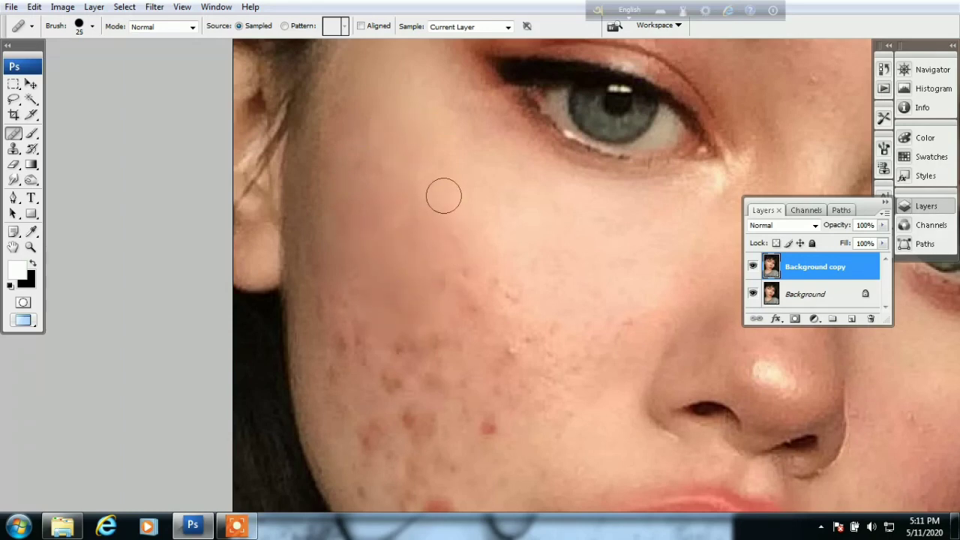
Step: Heal the remaining cheek spots from below the eye to the side of the nose
{"action": "left_click", "coordinate": [393, 128]}
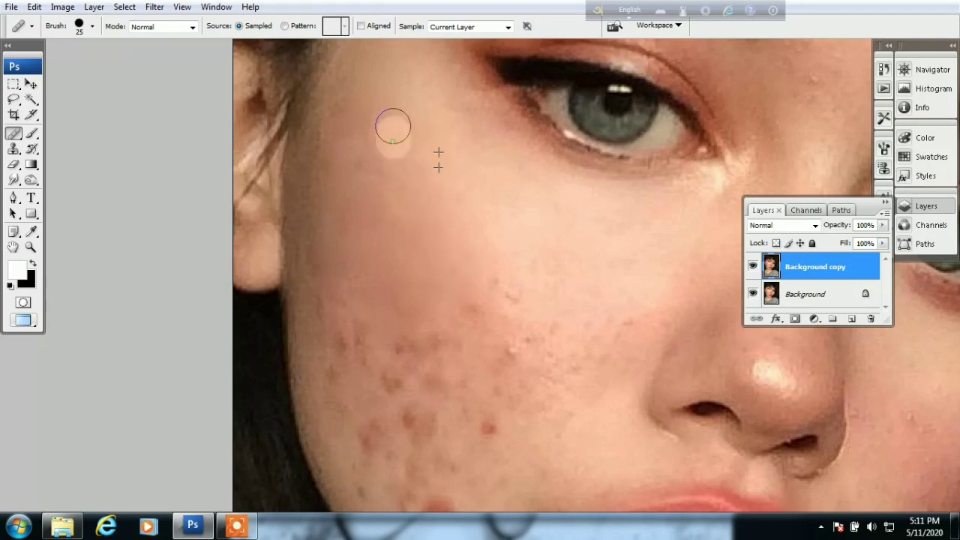
{"action": "left_click", "coordinate": [437, 257]}
{"action": "left_click", "coordinate": [488, 321]}
{"action": "left_click", "coordinate": [514, 278]}
{"action": "left_click", "coordinate": [501, 367]}
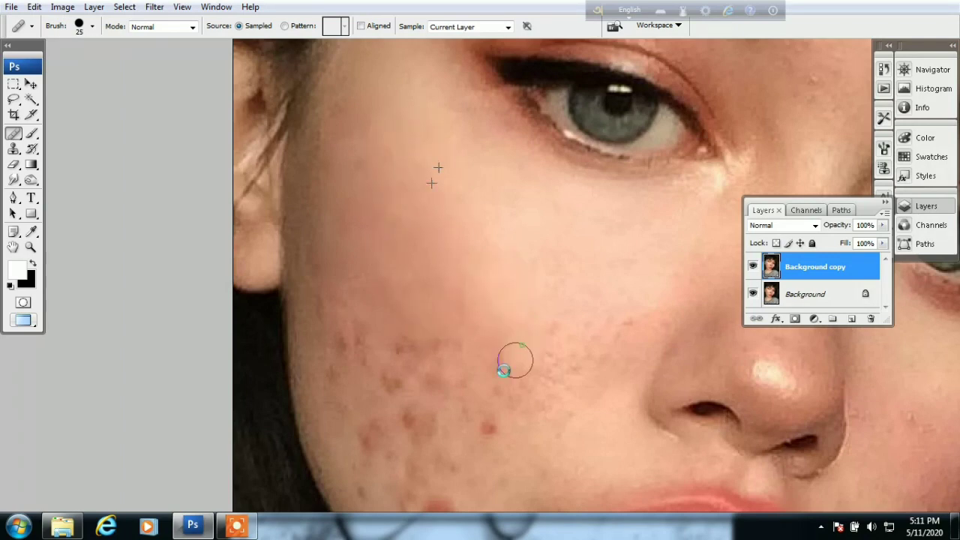
{"action": "left_click", "coordinate": [567, 321]}
{"action": "left_click", "coordinate": [607, 324]}
{"action": "left_click_drag", "start_coordinate": [618, 321], "coordinate": [570, 382]}
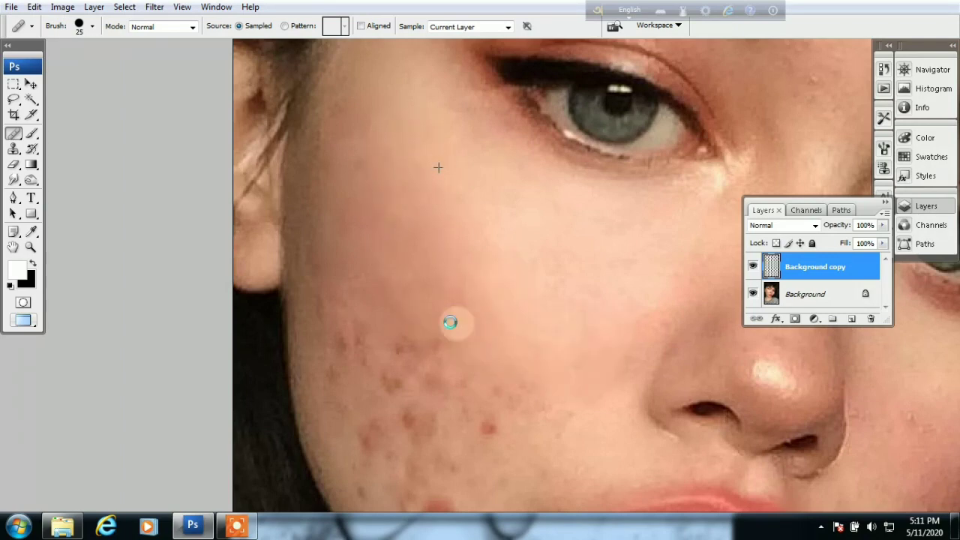
{"action": "left_click", "coordinate": [385, 347]}
{"action": "left_click_drag", "start_coordinate": [347, 347], "coordinate": [339, 309]}
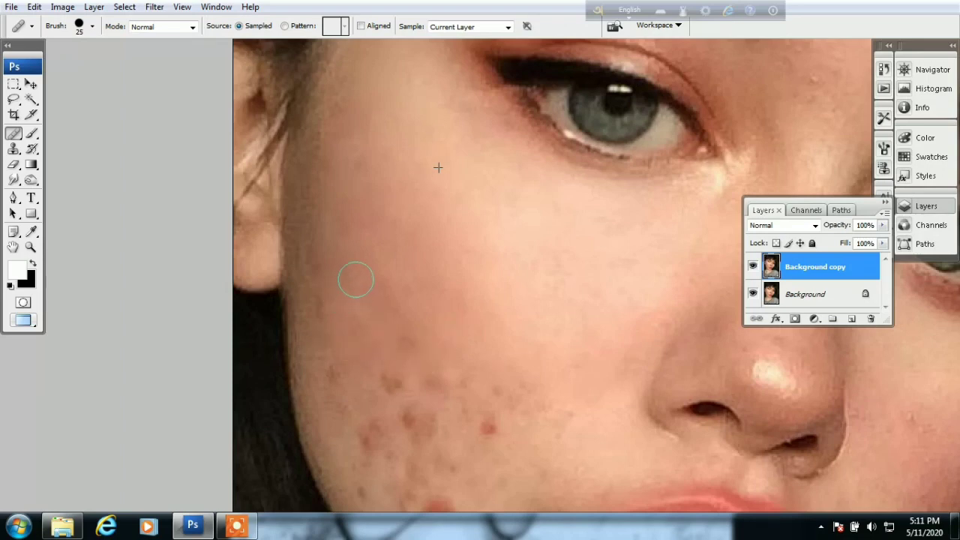
{"action": "left_click", "coordinate": [14, 182]}
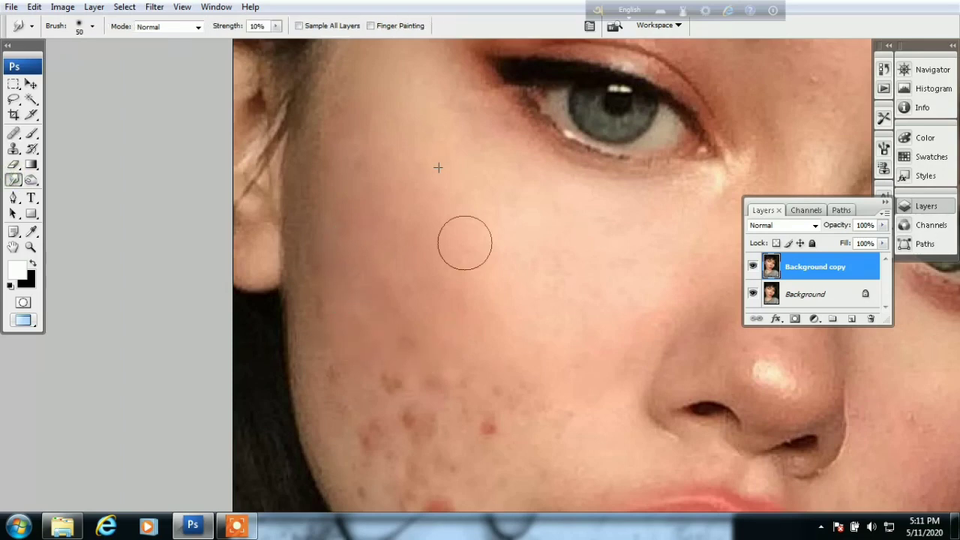
Step: Smooth the upper cheek with a 70 px Smudge brush, then heal a red acne spot
{"action": "key", "text": "bracketright"}
{"action": "key", "text": "bracketright"}
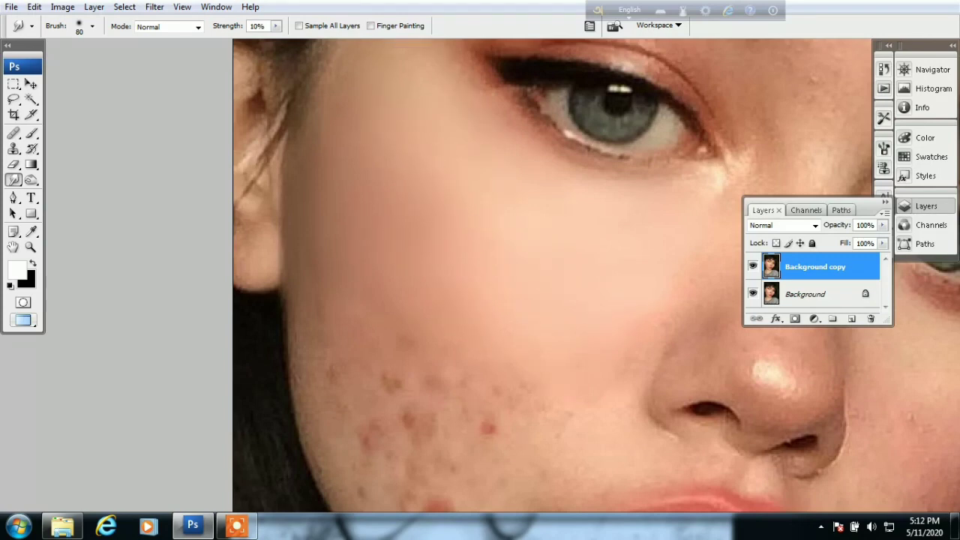
{"action": "key", "text": "j"}
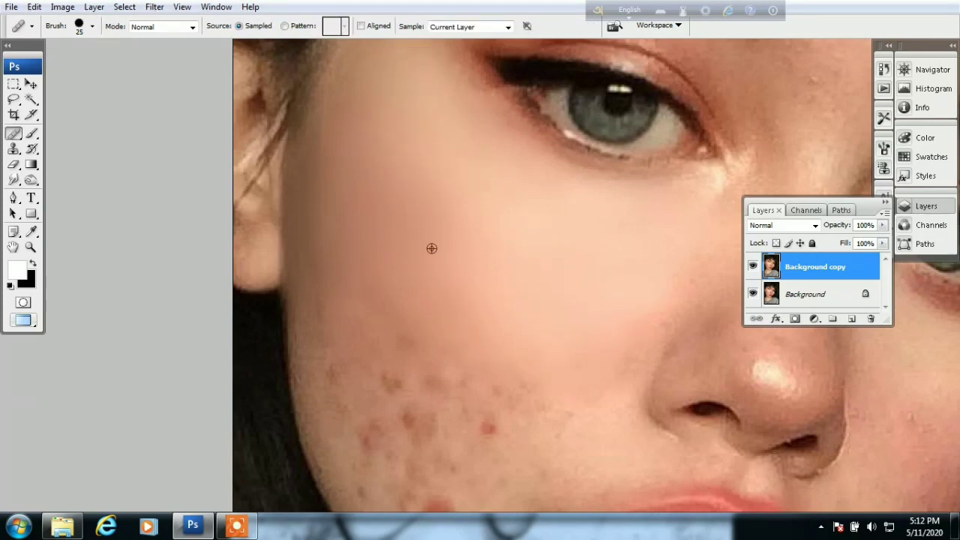
{"action": "left_click_drag", "start_coordinate": [483, 409], "coordinate": [467, 375]}
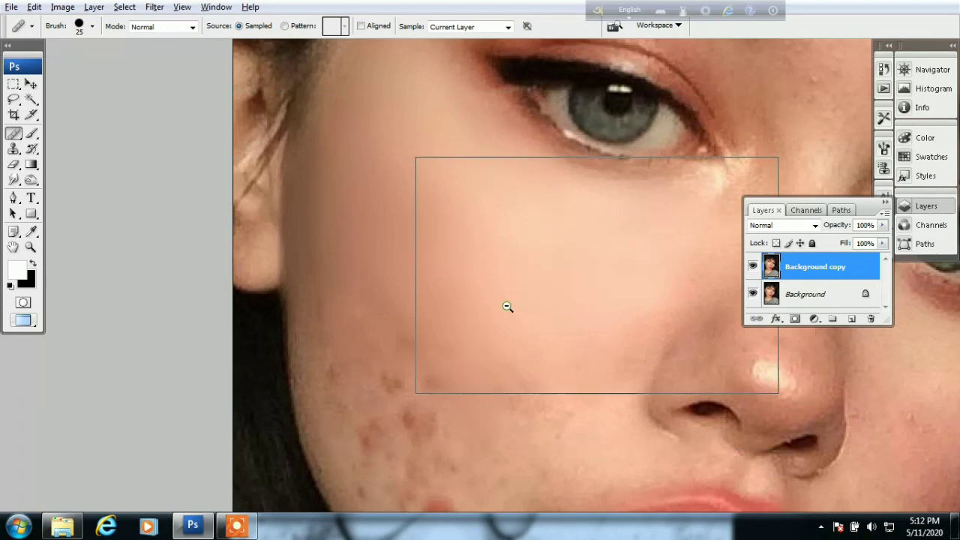
{"action": "scroll", "coordinate": [507, 304], "scroll_direction": "down", "scroll_amount": 1}
Step: Heal the acne down the left cheek with strokes and dabs
{"action": "scroll", "coordinate": [509, 318], "scroll_direction": "up", "scroll_amount": 2}
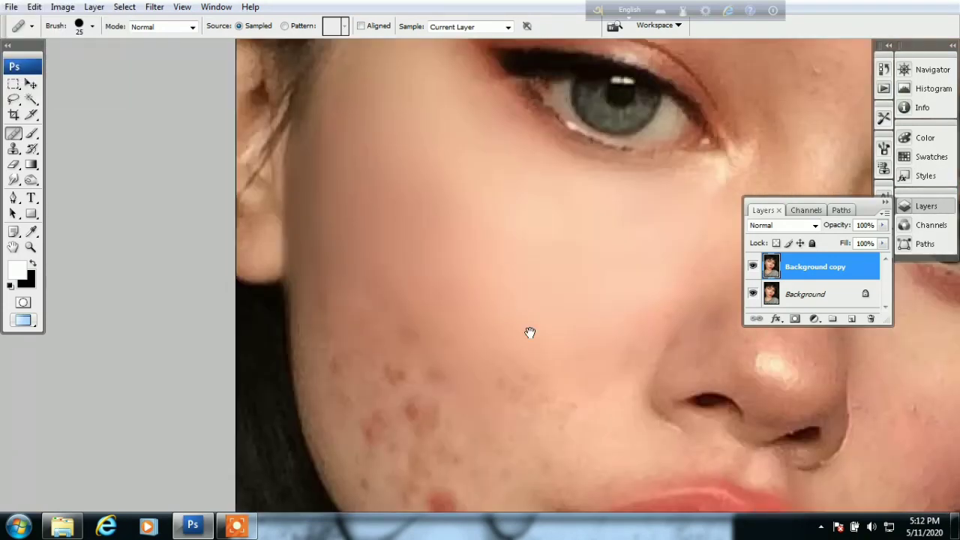
{"action": "scroll", "coordinate": [529, 332], "scroll_direction": "down", "scroll_amount": 1}
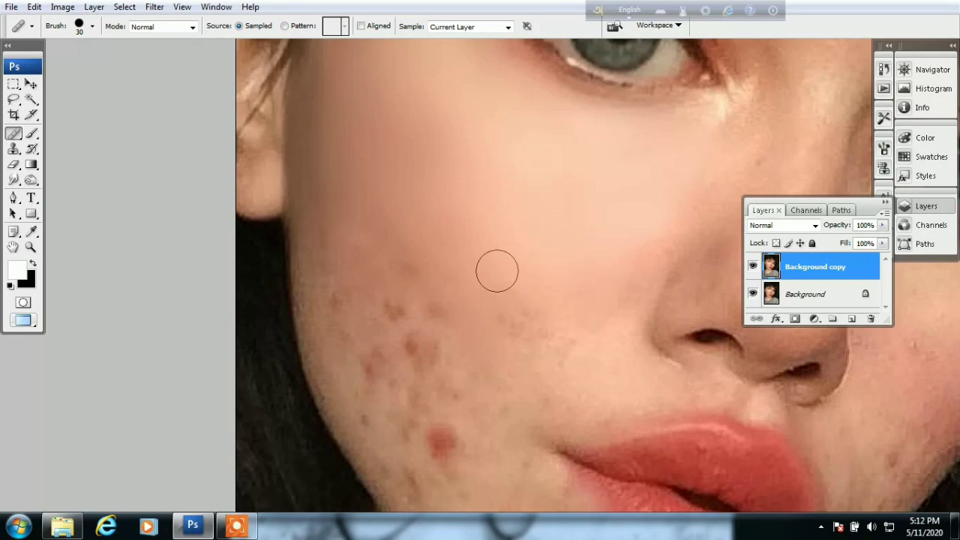
{"action": "left_click_drag", "start_coordinate": [496, 271], "coordinate": [505, 352]}
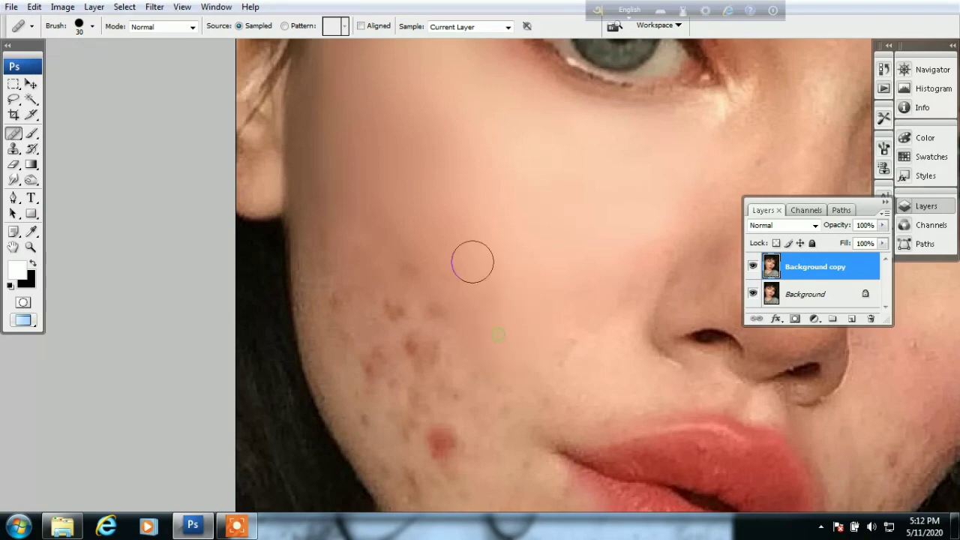
{"action": "left_click", "coordinate": [476, 356]}
{"action": "left_click_drag", "start_coordinate": [428, 235], "coordinate": [434, 326]}
{"action": "mouse_move", "coordinate": [439, 364]}
{"action": "left_mouse_down"}
{"action": "mouse_move", "coordinate": [407, 262]}
{"action": "mouse_move", "coordinate": [395, 316]}
{"action": "mouse_move", "coordinate": [375, 279]}
{"action": "left_mouse_up"}
{"action": "mouse_move", "coordinate": [366, 227]}
{"action": "left_mouse_down"}
{"action": "mouse_move", "coordinate": [360, 338]}
{"action": "mouse_move", "coordinate": [336, 267]}
{"action": "left_mouse_up"}
{"action": "left_click", "coordinate": [329, 223]}
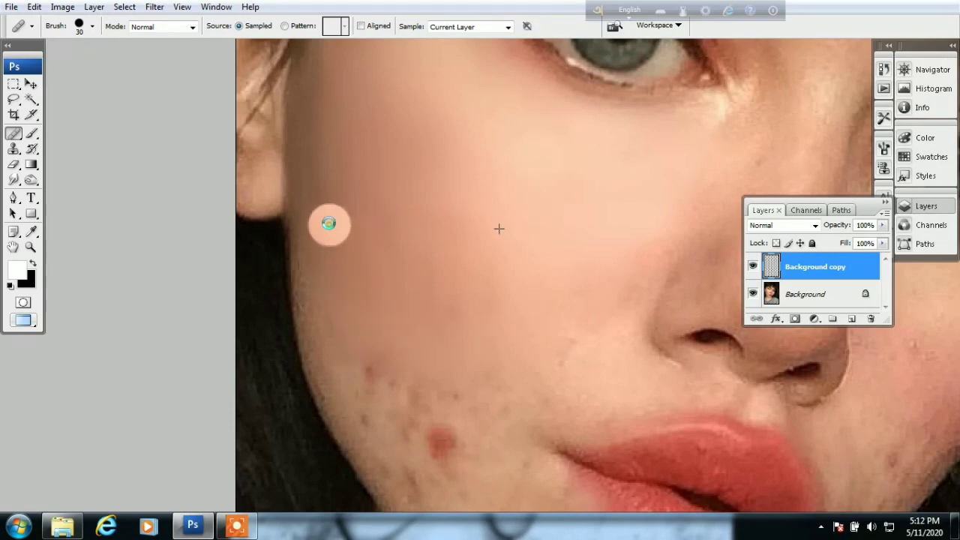
{"action": "mouse_move", "coordinate": [440, 234]}
{"action": "left_mouse_down"}
{"action": "mouse_move", "coordinate": [431, 215]}
{"action": "mouse_move", "coordinate": [393, 217]}
{"action": "mouse_move", "coordinate": [402, 287]}
{"action": "left_mouse_up"}
{"action": "left_click", "coordinate": [409, 278]}
{"action": "left_click_drag", "start_coordinate": [449, 363], "coordinate": [452, 391]}
{"action": "left_click_drag", "start_coordinate": [450, 330], "coordinate": [476, 295]}
{"action": "left_click_drag", "start_coordinate": [510, 404], "coordinate": [547, 382]}
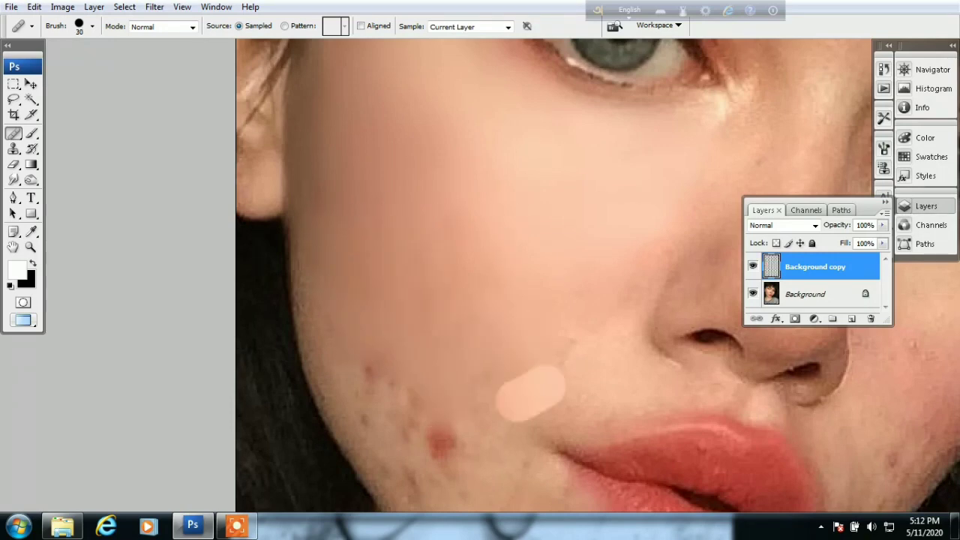
Step: Heal the remaining lower- and upper-cheek spots with a 30 px Healing Brush
{"action": "key", "text": "bracketright"}
{"action": "left_click_drag", "start_coordinate": [498, 403], "coordinate": [482, 429]}
{"action": "left_click", "coordinate": [455, 368]}
{"action": "left_click", "coordinate": [400, 379]}
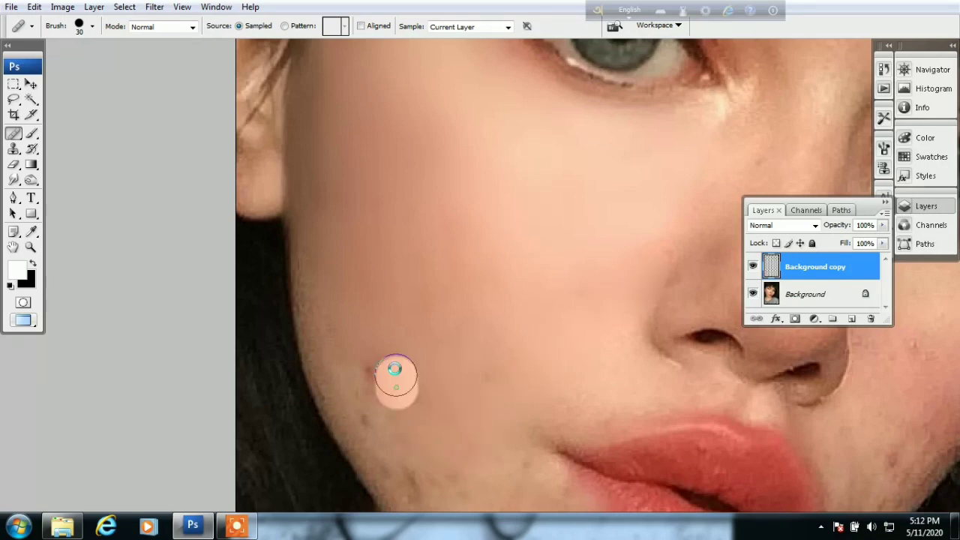
{"action": "left_click", "coordinate": [407, 435]}
{"action": "mouse_move", "coordinate": [426, 386]}
{"action": "left_mouse_down"}
{"action": "mouse_move", "coordinate": [414, 472]}
{"action": "mouse_move", "coordinate": [462, 400]}
{"action": "left_mouse_up"}
{"action": "left_click", "coordinate": [396, 407]}
{"action": "left_click", "coordinate": [449, 236]}
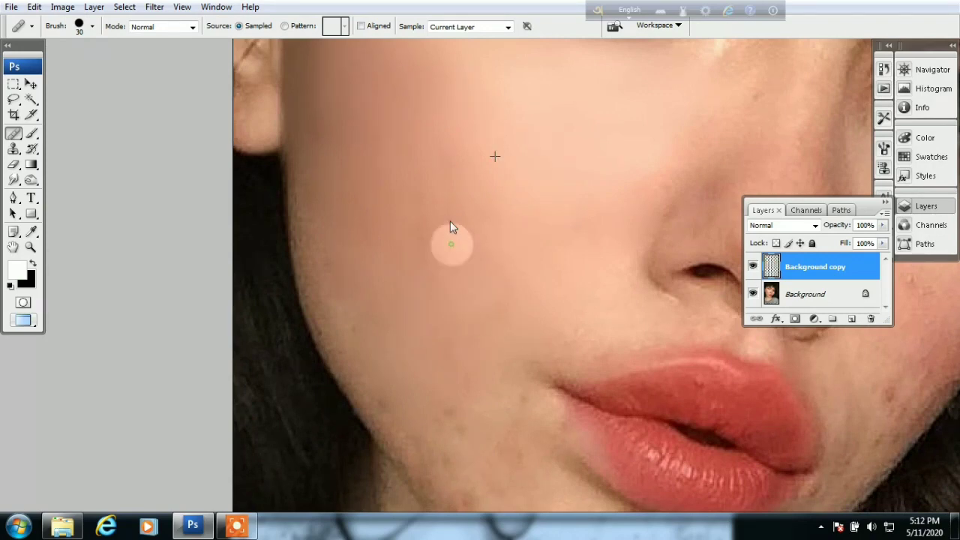
{"action": "left_click", "coordinate": [435, 263]}
{"action": "mouse_move", "coordinate": [485, 356]}
{"action": "left_mouse_down"}
{"action": "mouse_move", "coordinate": [486, 427]}
{"action": "mouse_move", "coordinate": [440, 360]}
{"action": "mouse_move", "coordinate": [377, 317]}
{"action": "mouse_move", "coordinate": [348, 262]}
{"action": "left_mouse_up"}
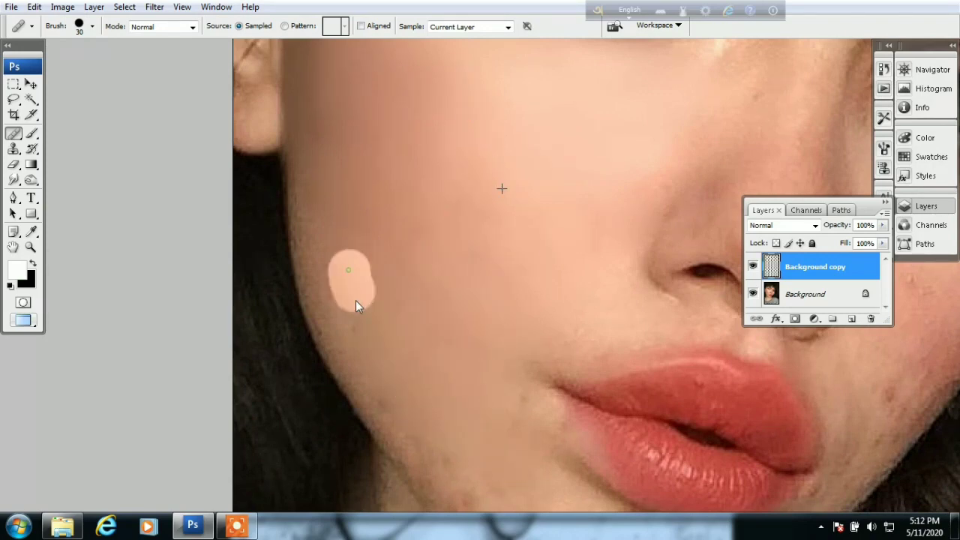
{"action": "left_click_drag", "start_coordinate": [356, 300], "coordinate": [379, 337]}
Step: Heal the spots on the chin beside the mouth and nearby cheek, then zoom out to the whole face
{"action": "left_click_drag", "start_coordinate": [533, 284], "coordinate": [398, 88]}
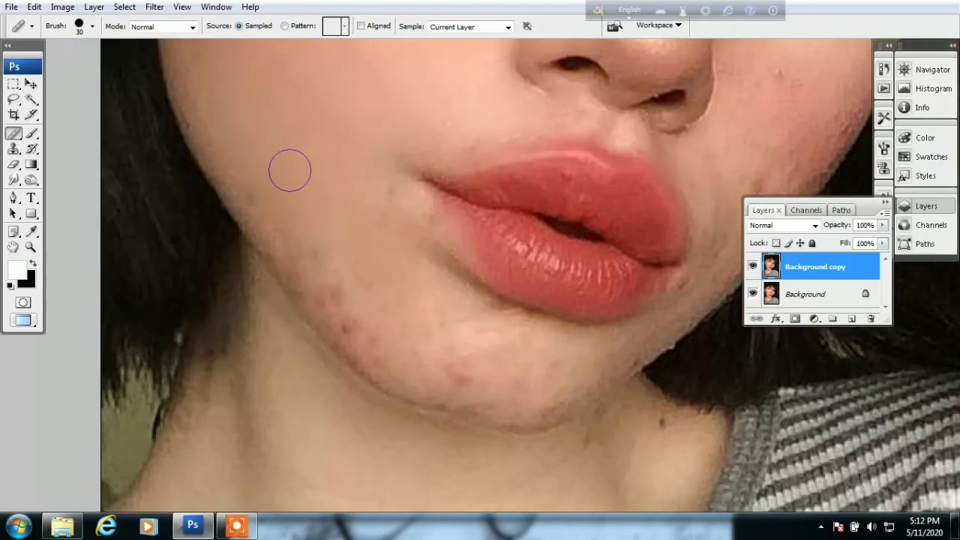
{"action": "left_click", "coordinate": [272, 195]}
{"action": "left_click", "coordinate": [317, 268]}
{"action": "left_click_drag", "start_coordinate": [369, 330], "coordinate": [369, 309]}
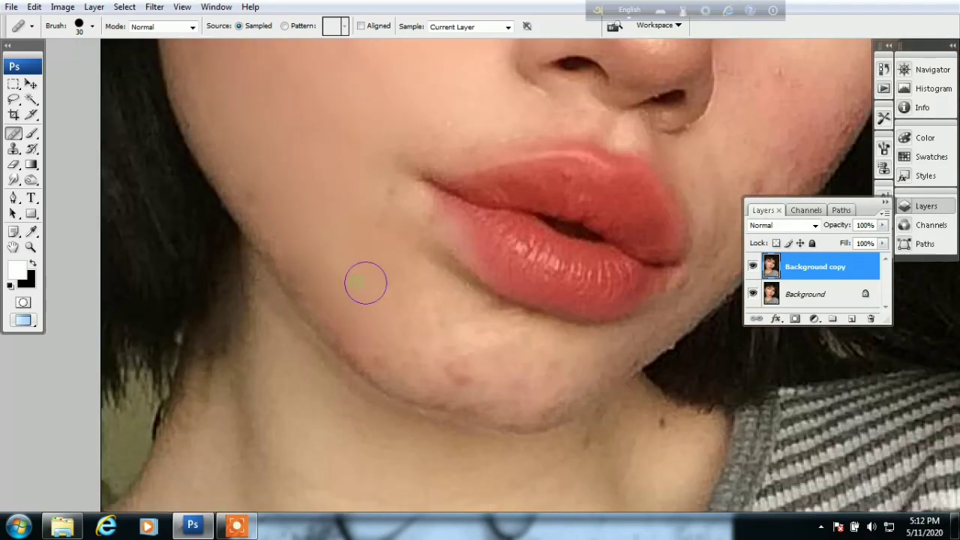
{"action": "left_click", "coordinate": [449, 364]}
{"action": "left_click", "coordinate": [398, 338]}
{"action": "left_click", "coordinate": [375, 197]}
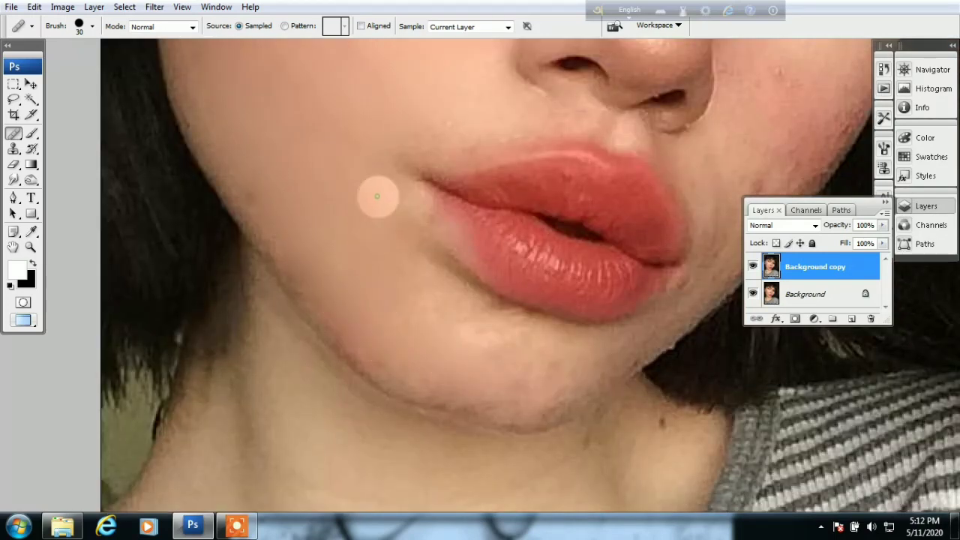
{"action": "left_click", "coordinate": [292, 162]}
{"action": "left_click", "coordinate": [262, 193]}
{"action": "left_click_drag", "start_coordinate": [619, 220], "coordinate": [540, 278]}
{"action": "scroll", "coordinate": [540, 278], "scroll_direction": "up", "scroll_amount": 3}
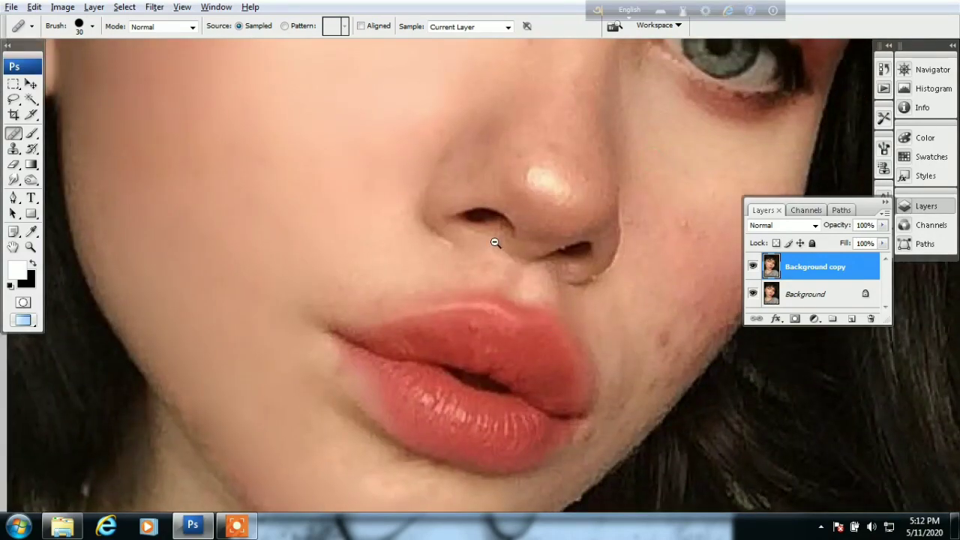
{"action": "key", "text": "ctrl+minus"}
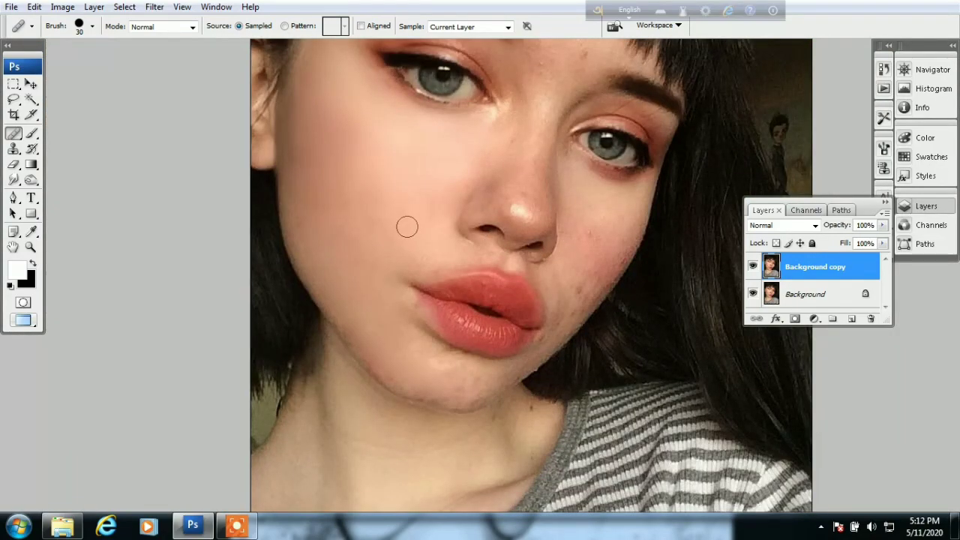
Step: Set the Smudge brush to 80 px and zoom in on the nose, lips and right cheek
{"action": "key", "text": "r"}
{"action": "key", "text": "bracketright"}
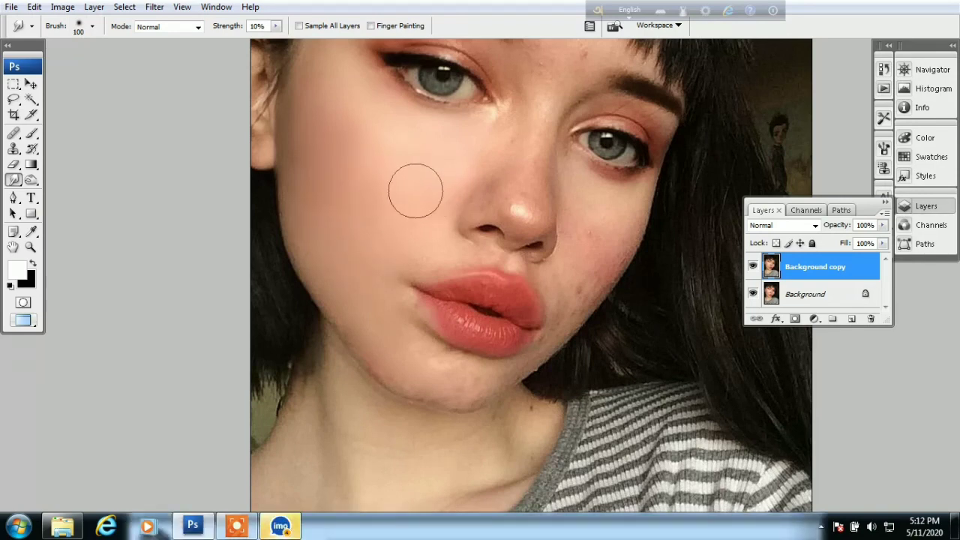
{"action": "key", "text": "bracketleft"}
{"action": "key", "text": "bracketleft"}
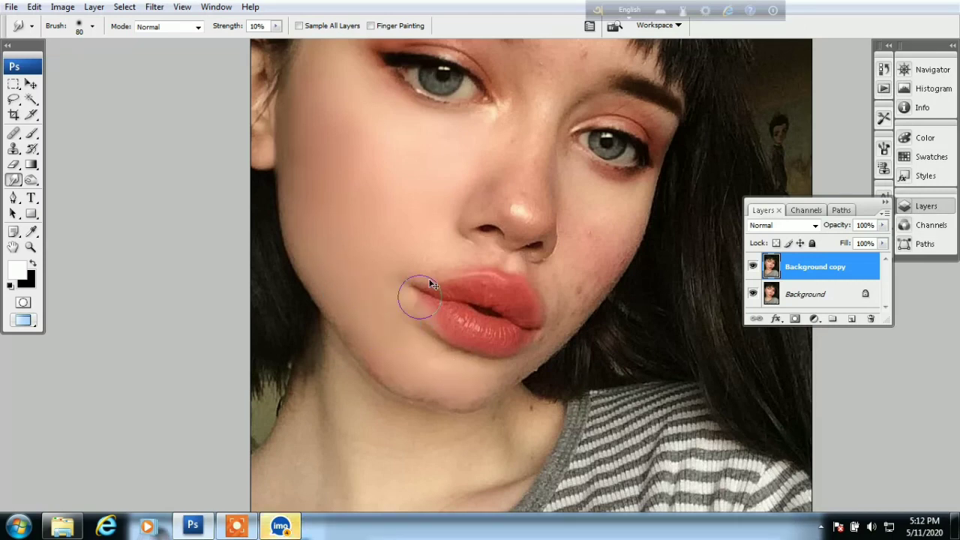
{"action": "key", "text": "ctrl+space"}
{"action": "left_click", "coordinate": [482, 249]}
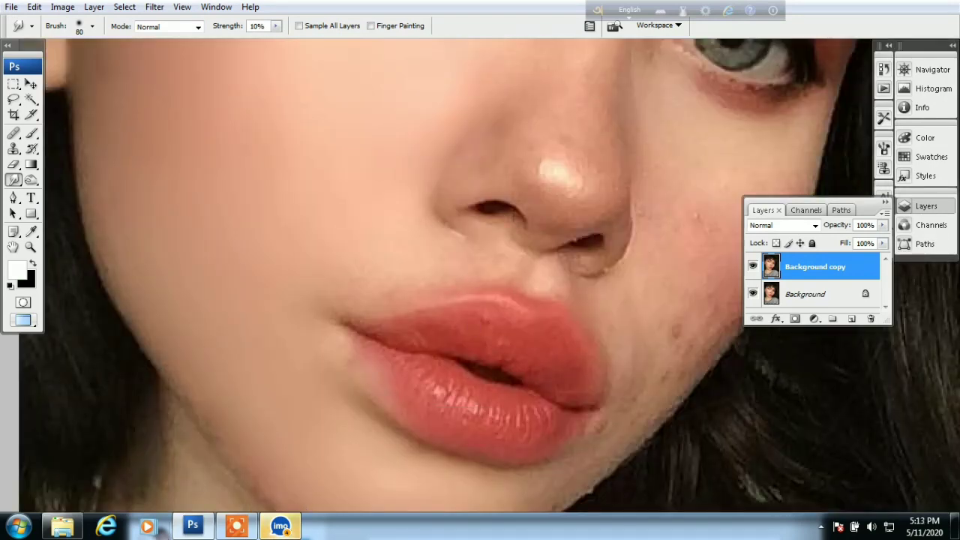
{"action": "left_click_drag", "start_coordinate": [657, 235], "coordinate": [508, 308]}
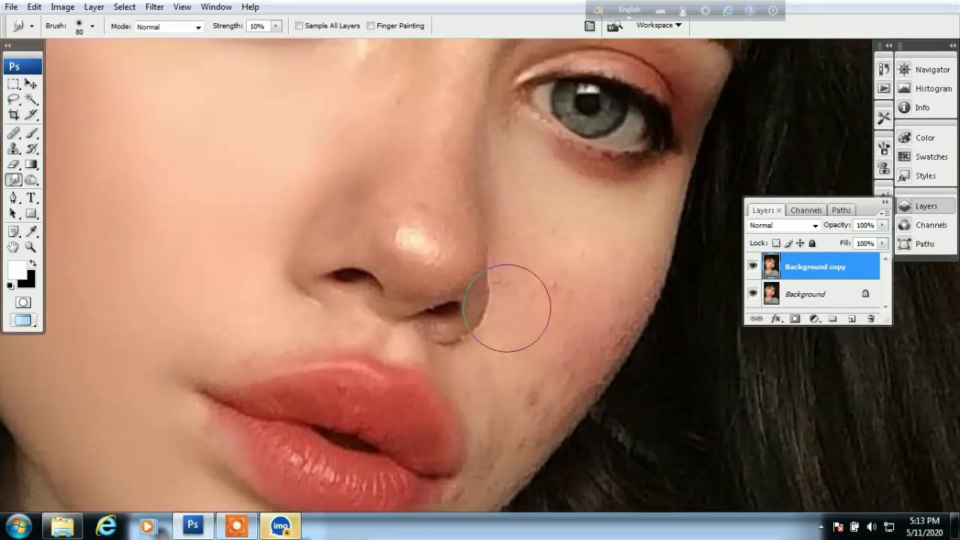
Step: Heal the right-cheek spots beside the nose and below the eye with a 20 px Healing Brush
{"action": "key", "text": "j"}
{"action": "key", "text": "super"}
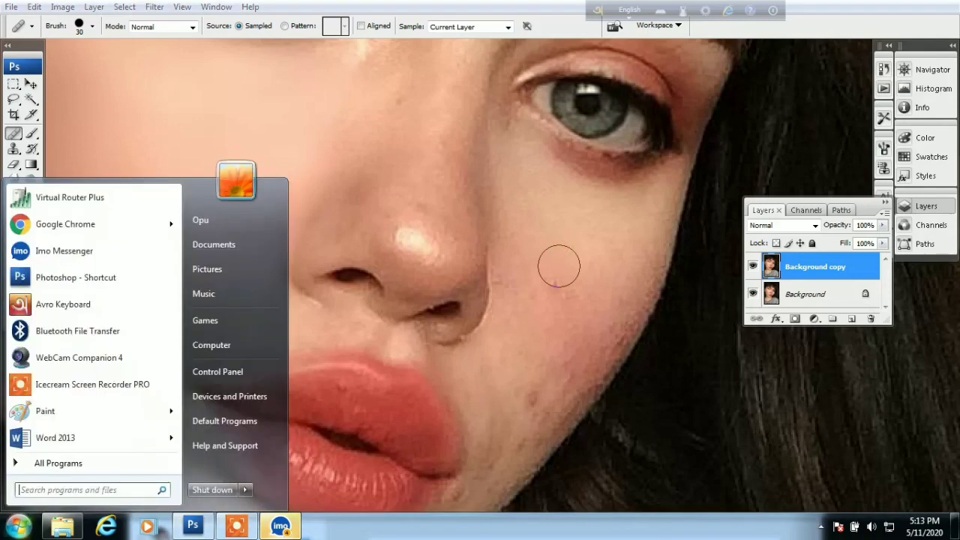
{"action": "key", "text": "super"}
{"action": "key", "text": "bracketleft"}
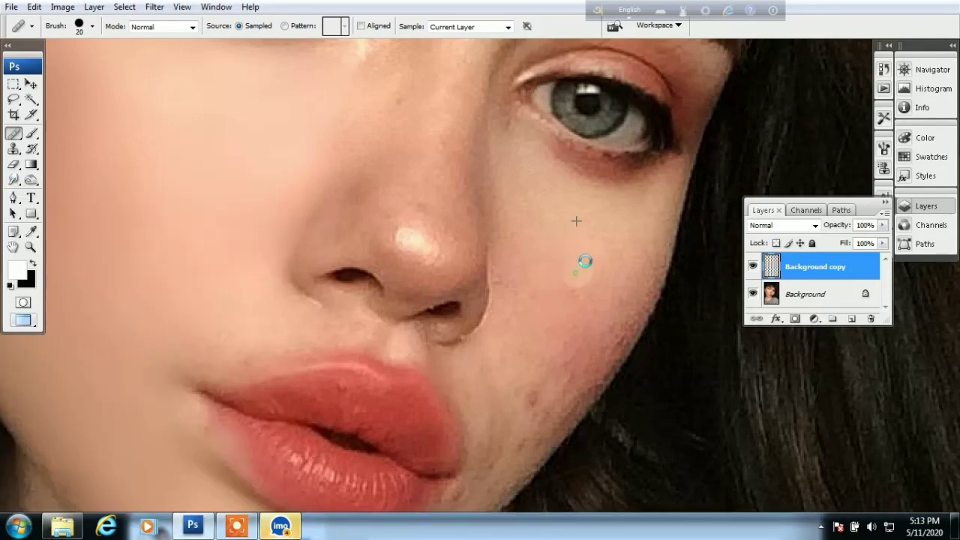
{"action": "left_click", "coordinate": [583, 264], "text": "alt"}
{"action": "mouse_move", "coordinate": [535, 381]}
{"action": "left_mouse_down"}
{"action": "mouse_move", "coordinate": [578, 321]}
{"action": "mouse_move", "coordinate": [555, 367]}
{"action": "left_mouse_up"}
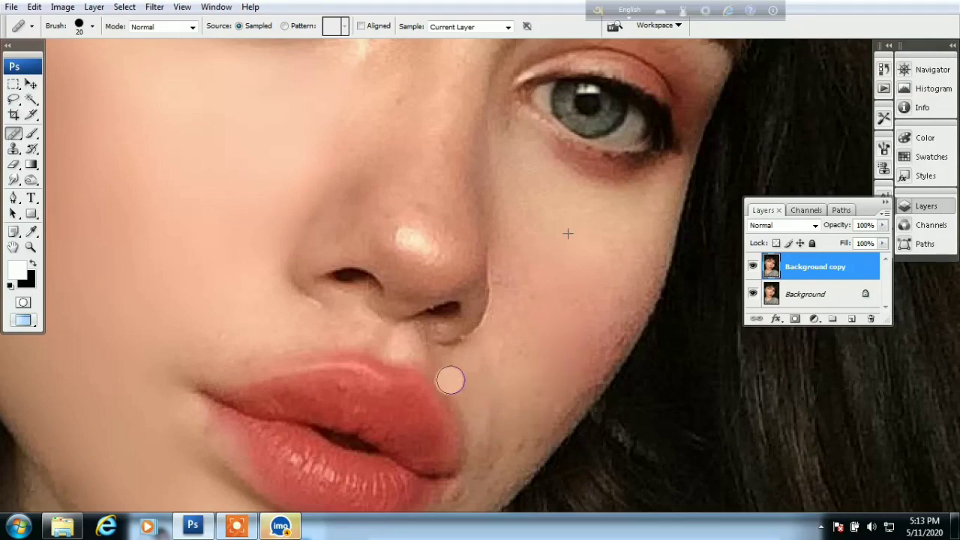
{"action": "mouse_move", "coordinate": [488, 353]}
{"action": "left_mouse_down"}
{"action": "mouse_move", "coordinate": [493, 443]}
{"action": "mouse_move", "coordinate": [514, 452]}
{"action": "left_mouse_up"}
{"action": "left_click_drag", "start_coordinate": [530, 341], "coordinate": [539, 281]}
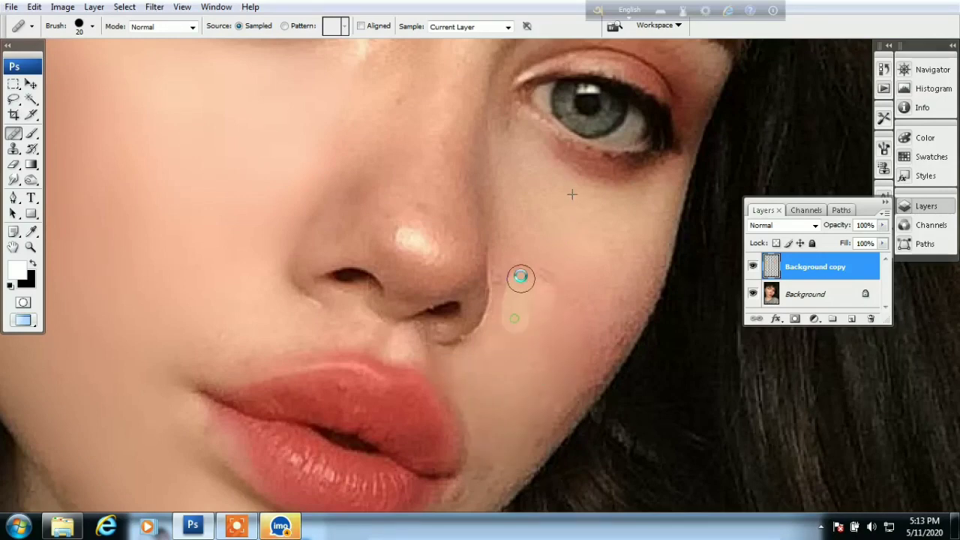
{"action": "left_click_drag", "start_coordinate": [516, 343], "coordinate": [518, 227]}
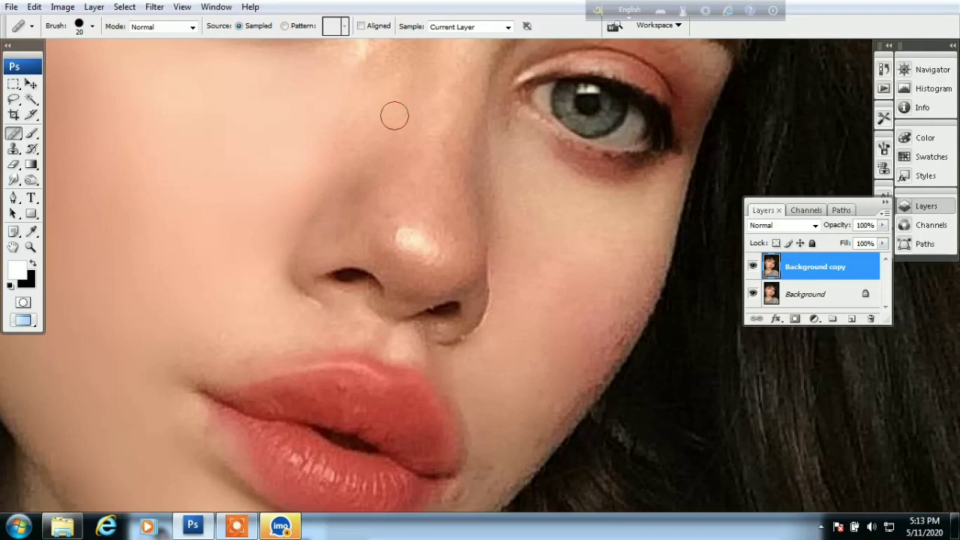
{"action": "key", "text": "r"}
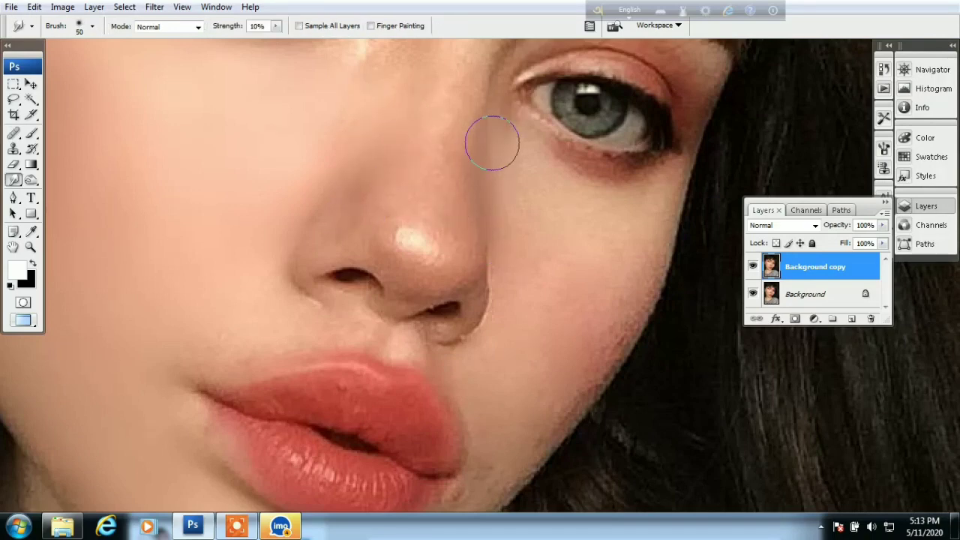
Step: Smudge the cheek edge with a 70 px brush and bring the chin and neck into view
{"action": "key", "text": "bracketright"}
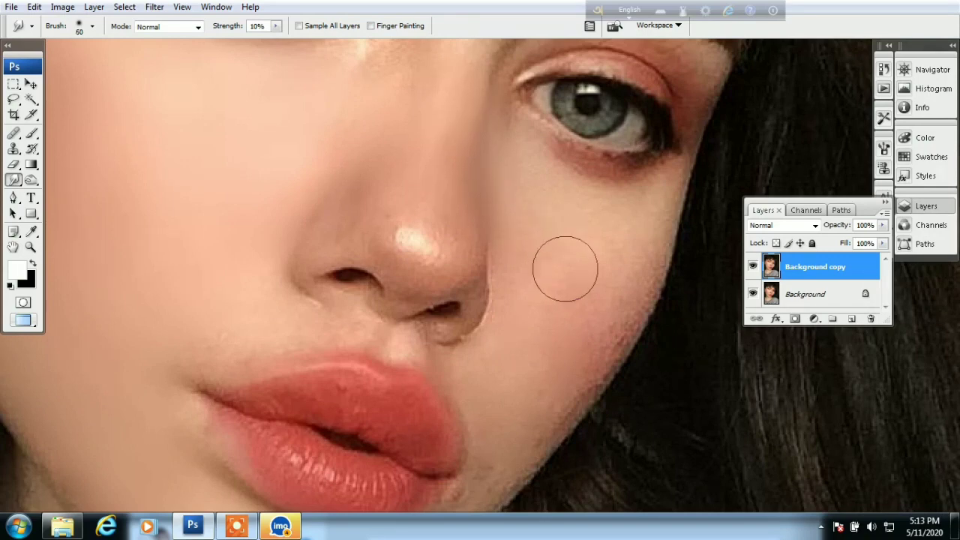
{"action": "key", "text": "bracketright"}
{"action": "left_click_drag", "start_coordinate": [664, 276], "coordinate": [596, 346]}
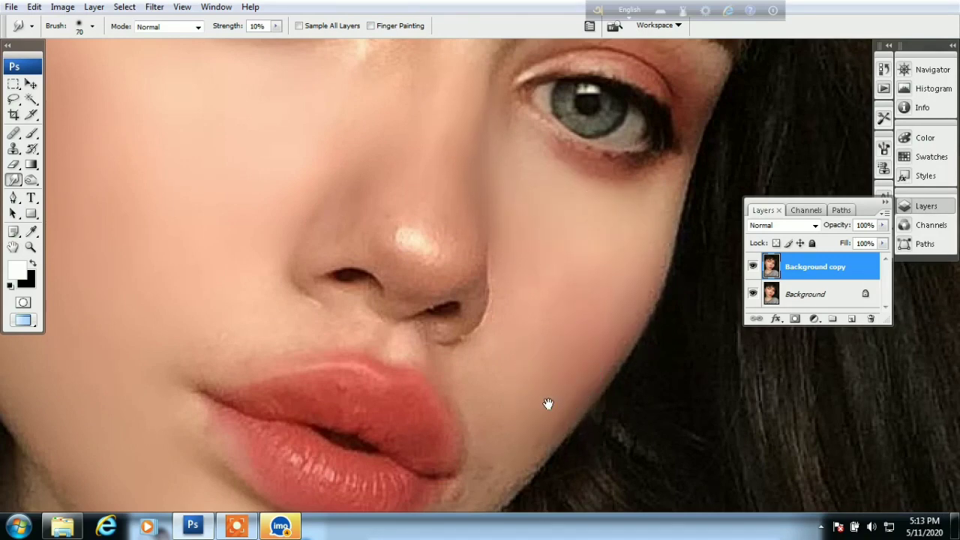
{"action": "left_click_drag", "start_coordinate": [550, 403], "coordinate": [623, 309]}
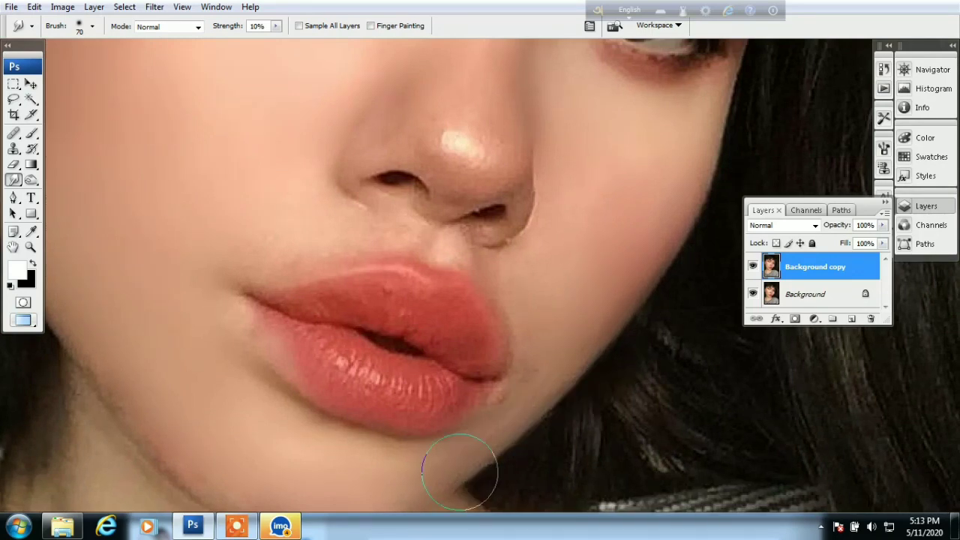
{"action": "left_click_drag", "start_coordinate": [384, 194], "coordinate": [474, 239]}
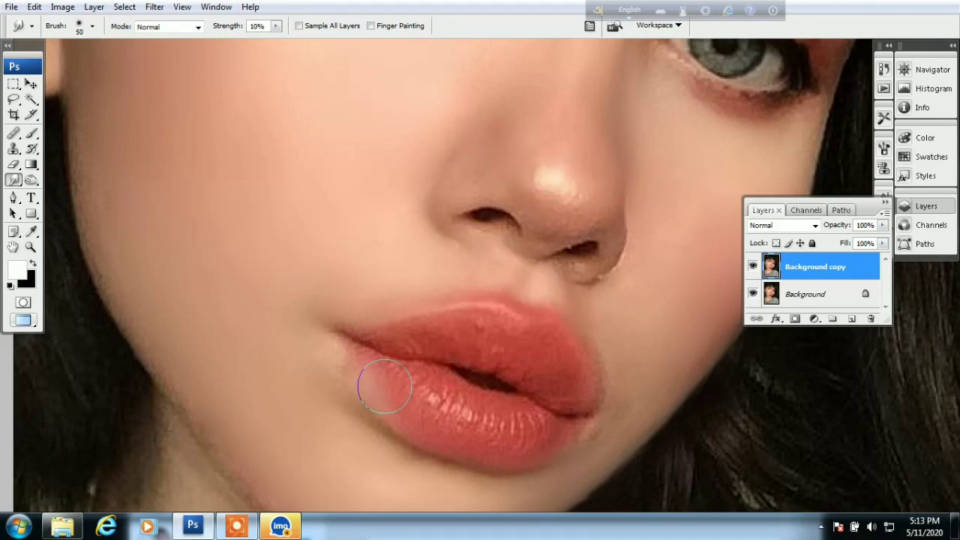
{"action": "scroll", "coordinate": [378, 393], "scroll_direction": "down", "scroll_amount": 2}
{"action": "left_click_drag", "start_coordinate": [334, 362], "coordinate": [365, 233]}
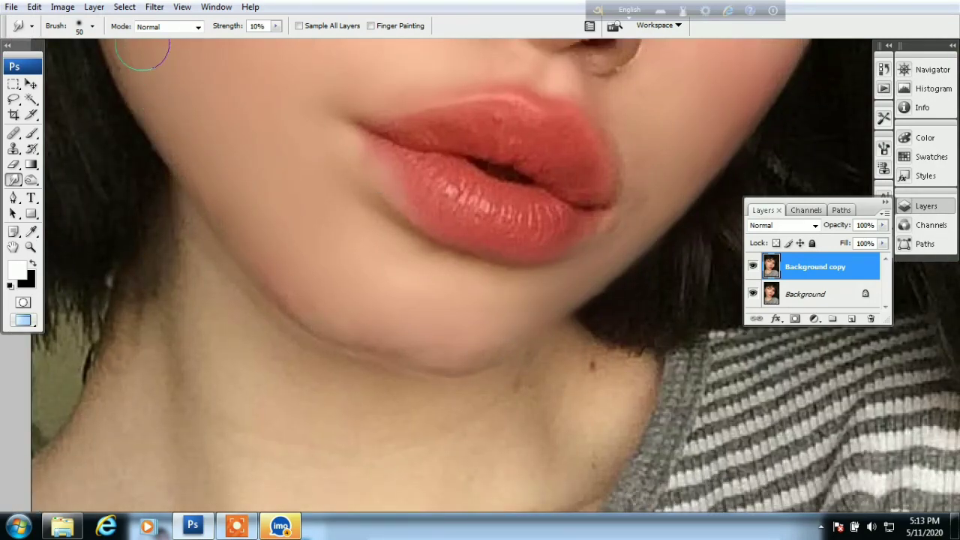
Step: Smooth the neck skin along the collarbone crease with a larger brush, then view the whole photo
{"action": "key", "text": "bracketleft"}
{"action": "key", "text": "bracketleft"}
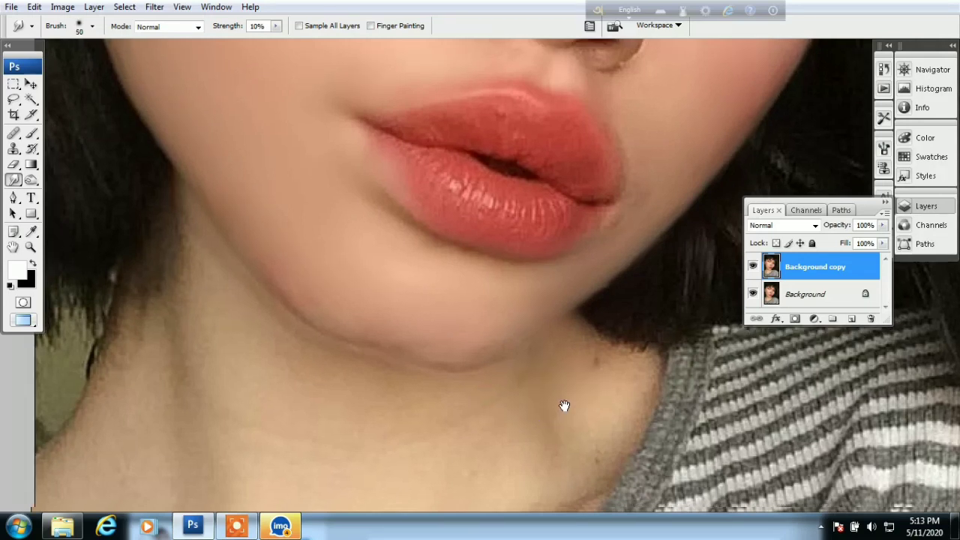
{"action": "left_click_drag", "start_coordinate": [563, 408], "coordinate": [596, 337]}
{"action": "key", "text": "j"}
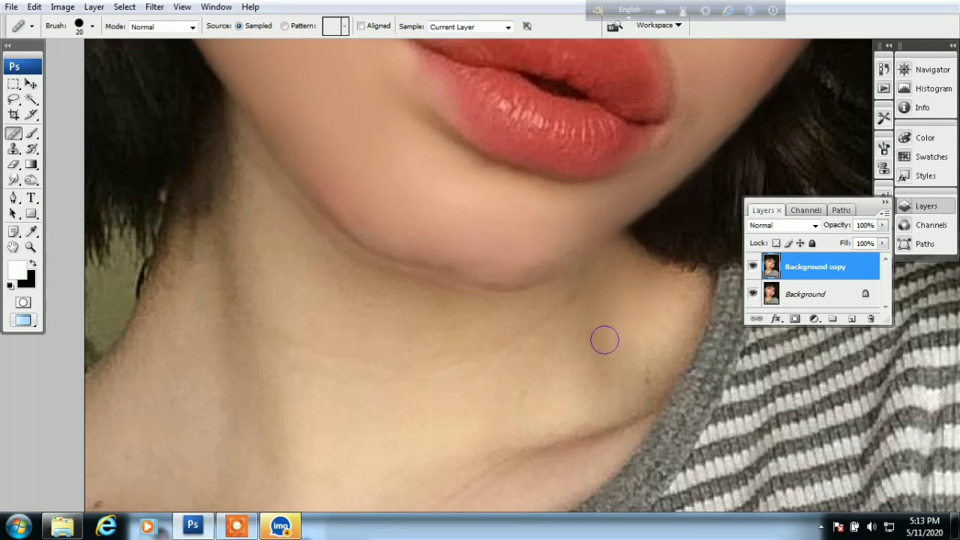
{"action": "key", "text": "r"}
{"action": "key", "text": "bracketright"}
{"action": "key", "text": "bracketright"}
{"action": "key", "text": "bracketright"}
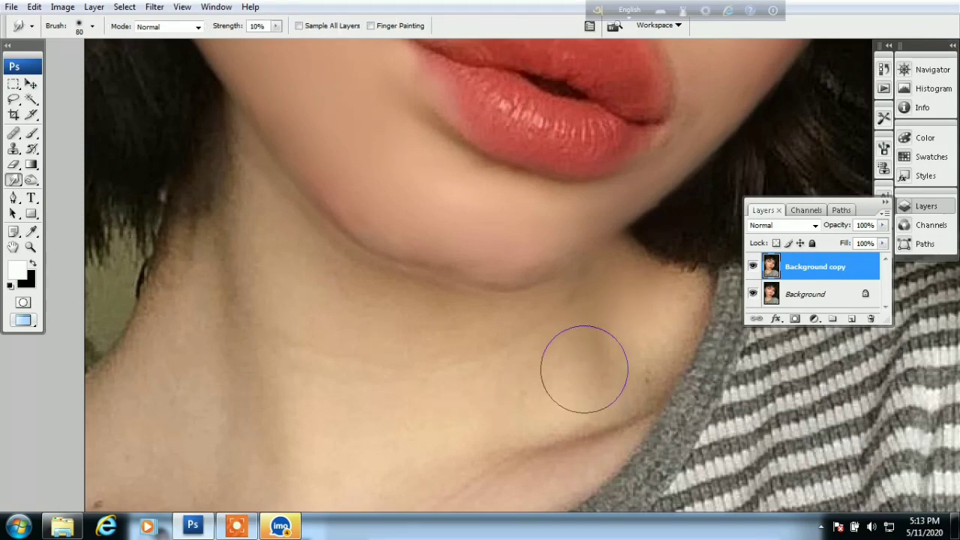
{"action": "left_click_drag", "start_coordinate": [483, 439], "coordinate": [520, 454]}
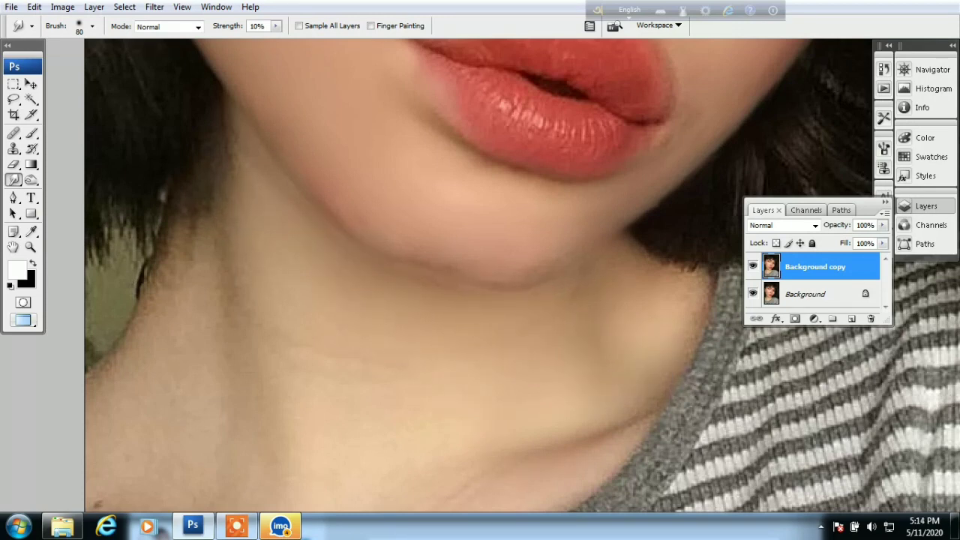
{"action": "key", "text": "bracketright"}
{"action": "key", "text": "bracketright"}
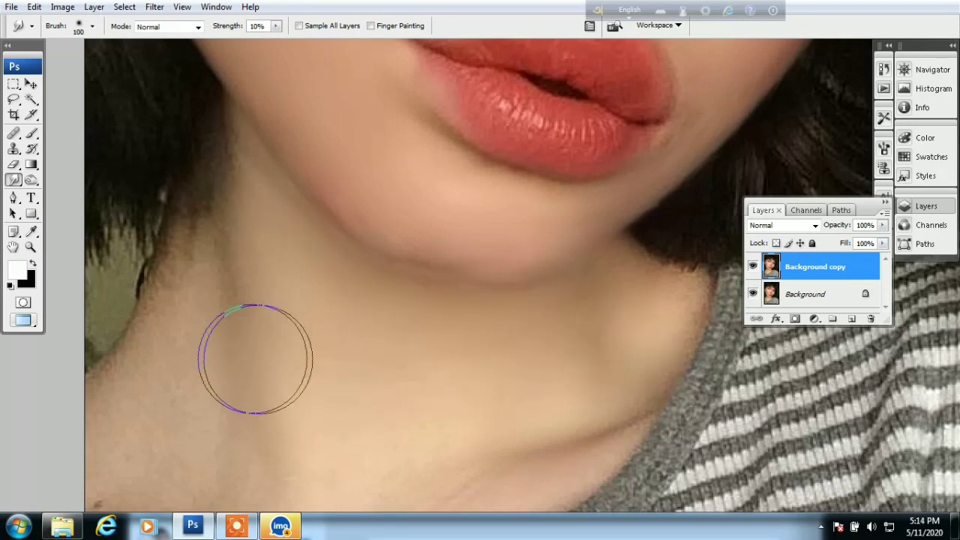
{"action": "scroll", "coordinate": [337, 390], "scroll_direction": "down", "scroll_amount": 3}
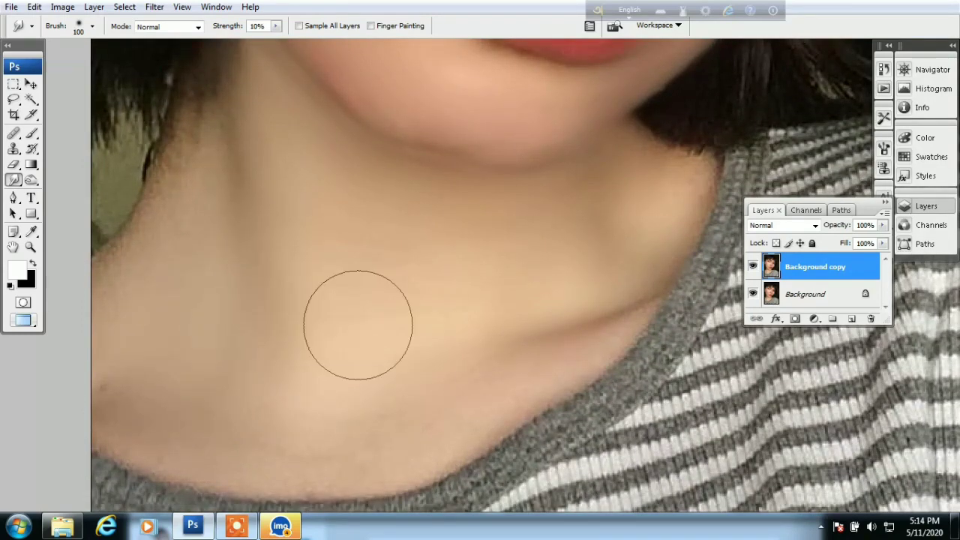
{"action": "key", "text": "ctrl+minus"}
Step: Zoom in on the brows and use the Healing Brush to heal the forehead blemish and the red spot above the brow
{"action": "left_click_drag", "start_coordinate": [498, 274], "coordinate": [497, 383]}
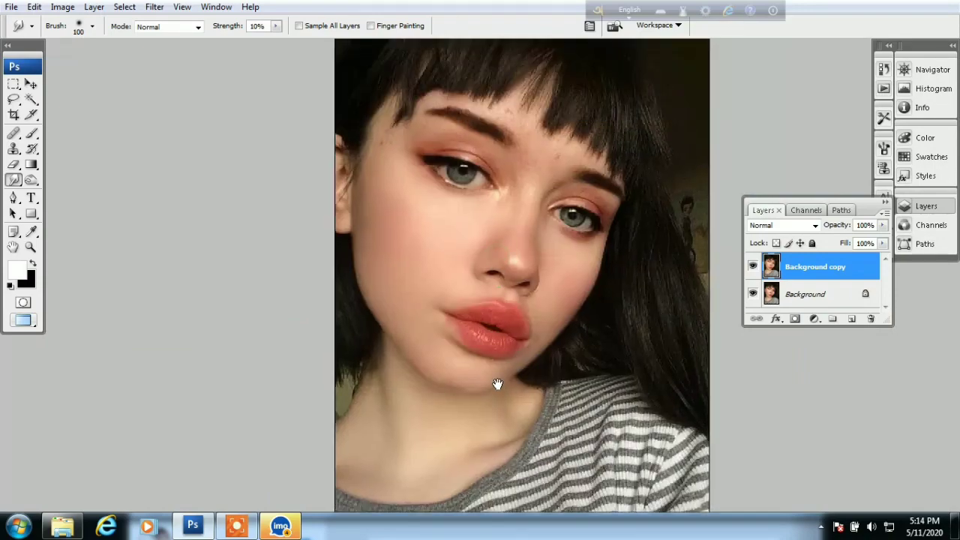
{"action": "left_click", "coordinate": [509, 213], "text": "ctrl"}
{"action": "left_click", "coordinate": [509, 213], "text": "ctrl"}
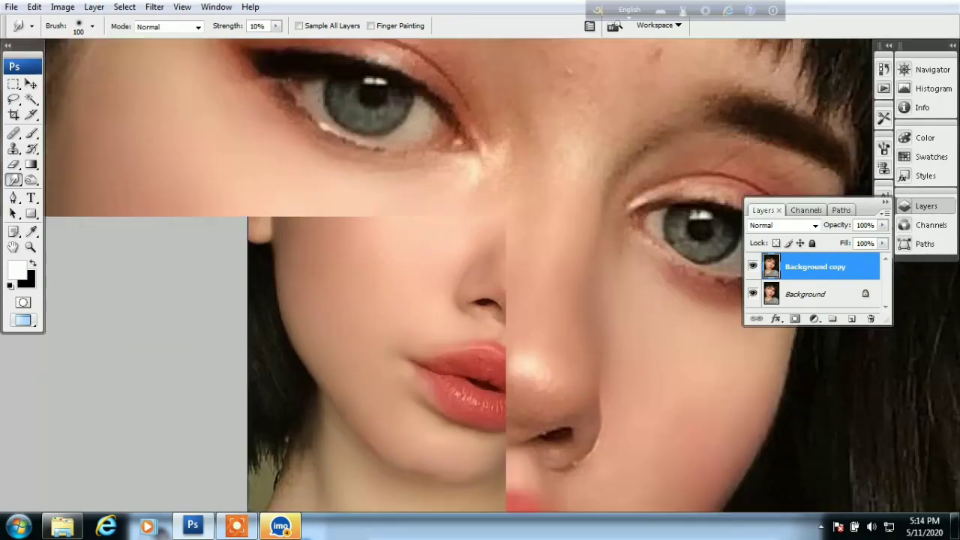
{"action": "left_click_drag", "start_coordinate": [628, 131], "coordinate": [556, 373]}
{"action": "key", "text": "j"}
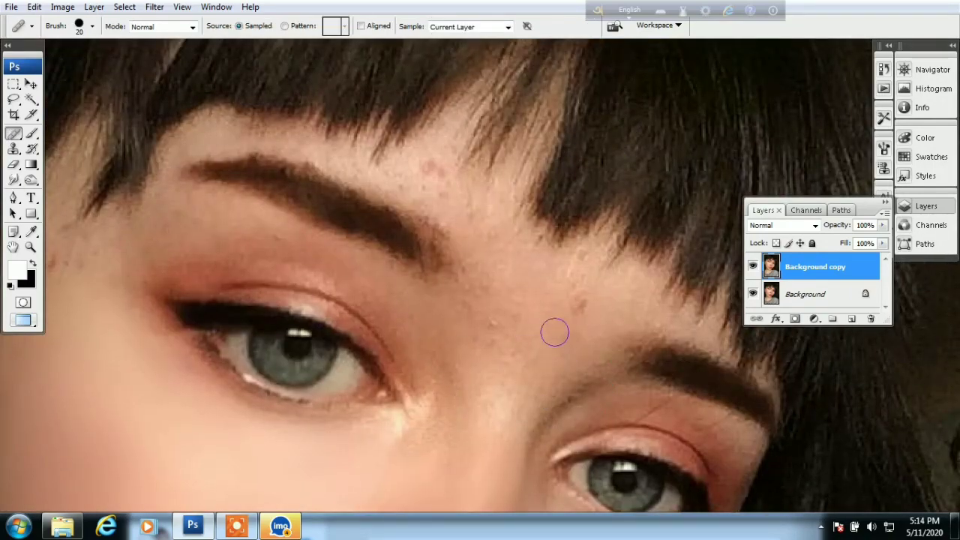
{"action": "left_click", "coordinate": [580, 304]}
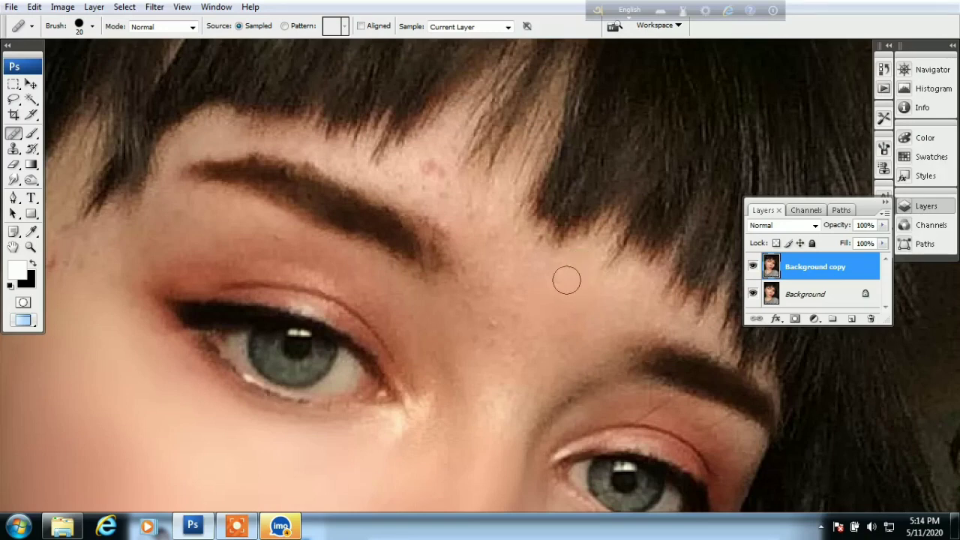
{"action": "left_click", "coordinate": [447, 203]}
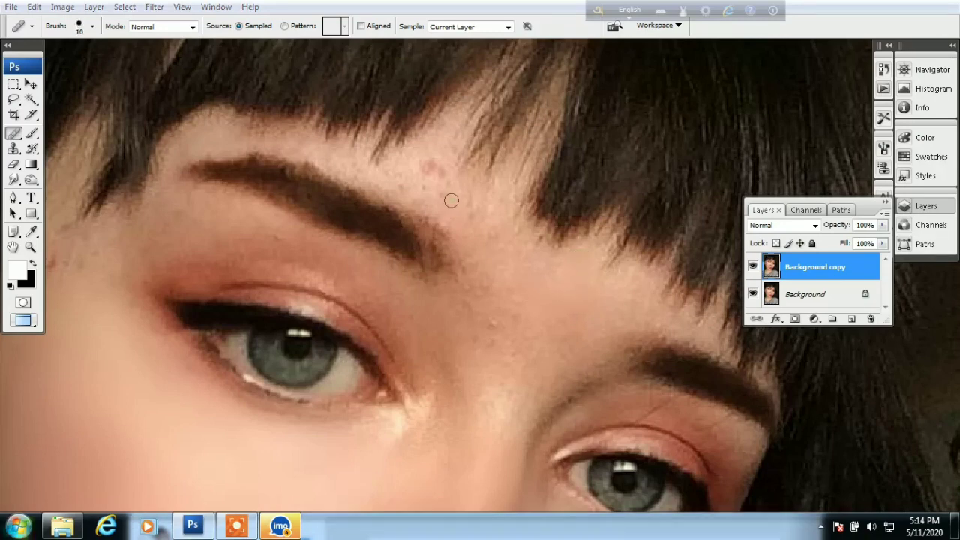
{"action": "left_click", "coordinate": [433, 188]}
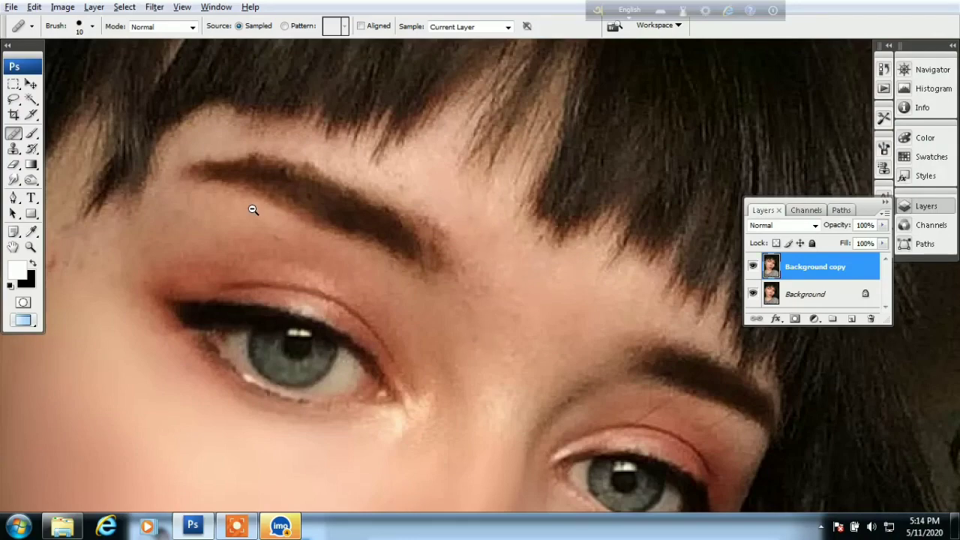
Step: Move to the left side of the face and heal the upper-cheek spot from clean cheek skin
{"action": "scroll", "coordinate": [253, 208], "scroll_direction": "down", "scroll_amount": 1}
{"action": "left_click_drag", "start_coordinate": [96, 92], "coordinate": [492, 417]}
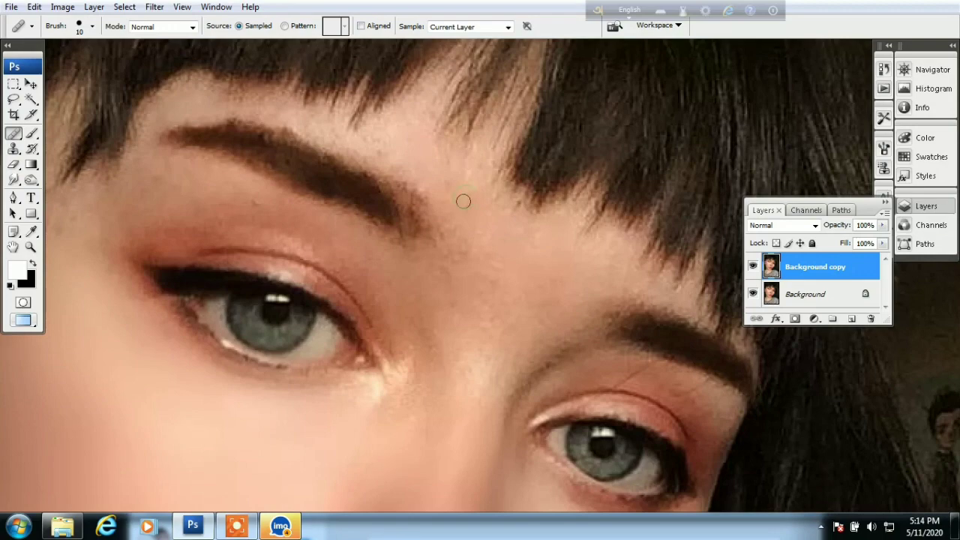
{"action": "left_click_drag", "start_coordinate": [325, 238], "coordinate": [474, 231]}
{"action": "key", "text": "super"}
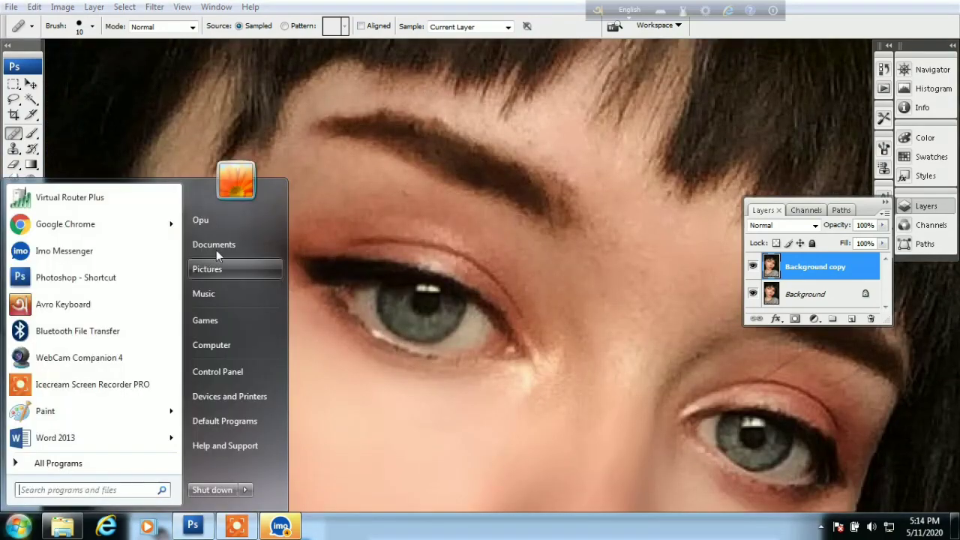
{"action": "key", "text": "super"}
{"action": "left_click", "coordinate": [184, 229]}
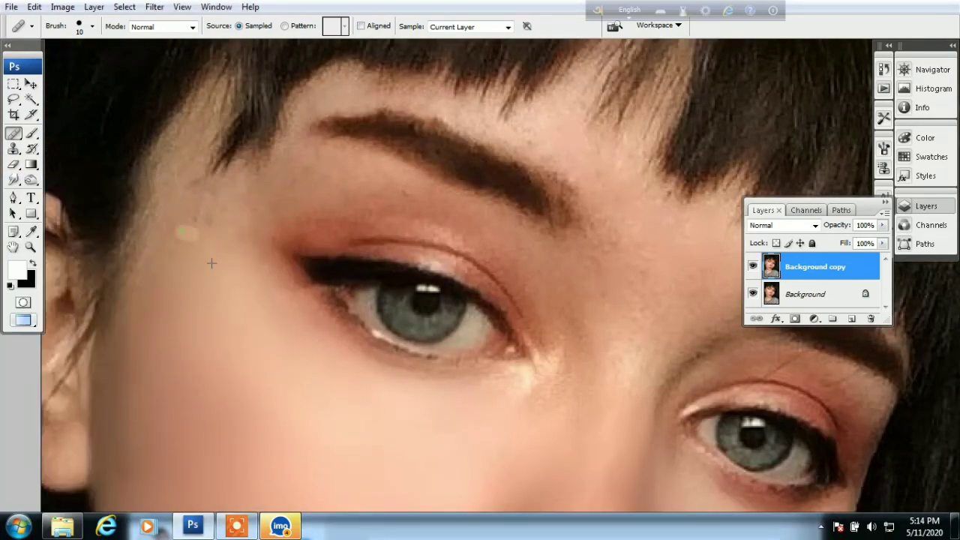
{"action": "left_click", "coordinate": [191, 225]}
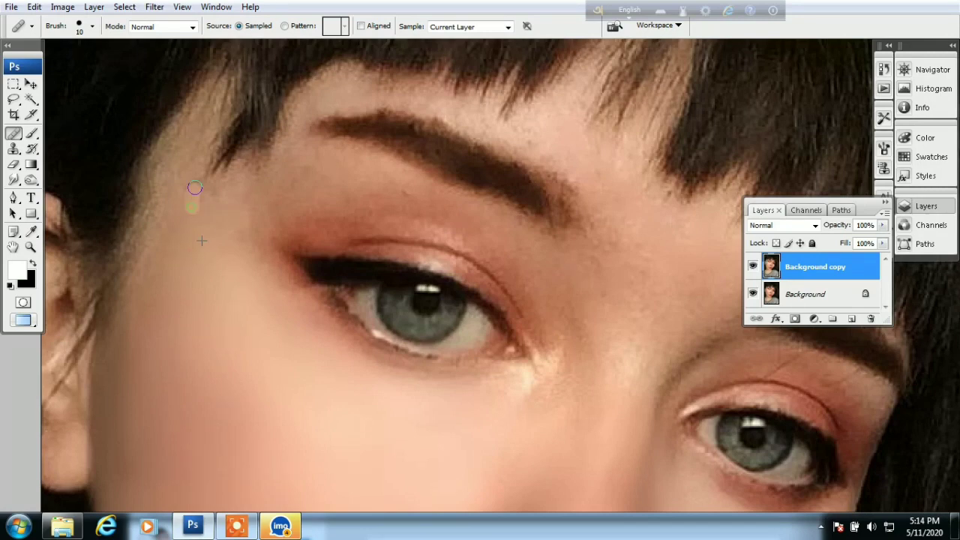
Step: Heal the blemish near the temple, then set the Smudge brush to 45 px for the eyelids
{"action": "left_click", "coordinate": [193, 190]}
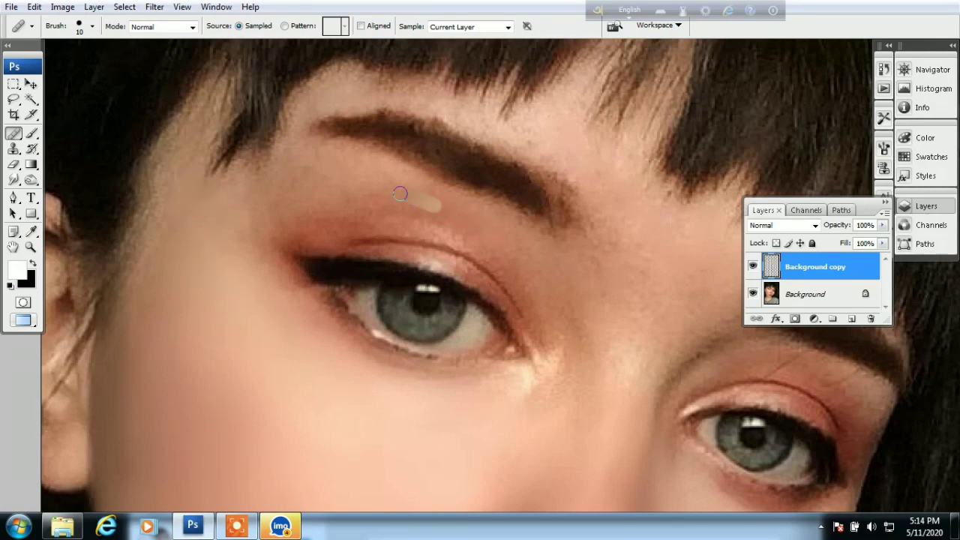
{"action": "key", "text": "r"}
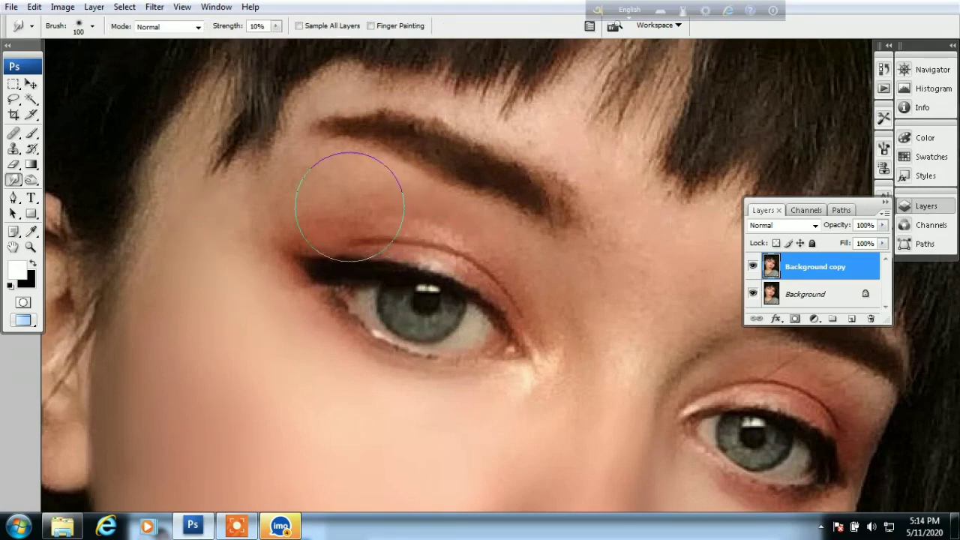
{"action": "key", "text": "bracketleft"}
{"action": "key", "text": "bracketleft"}
{"action": "key", "text": "bracketleft"}
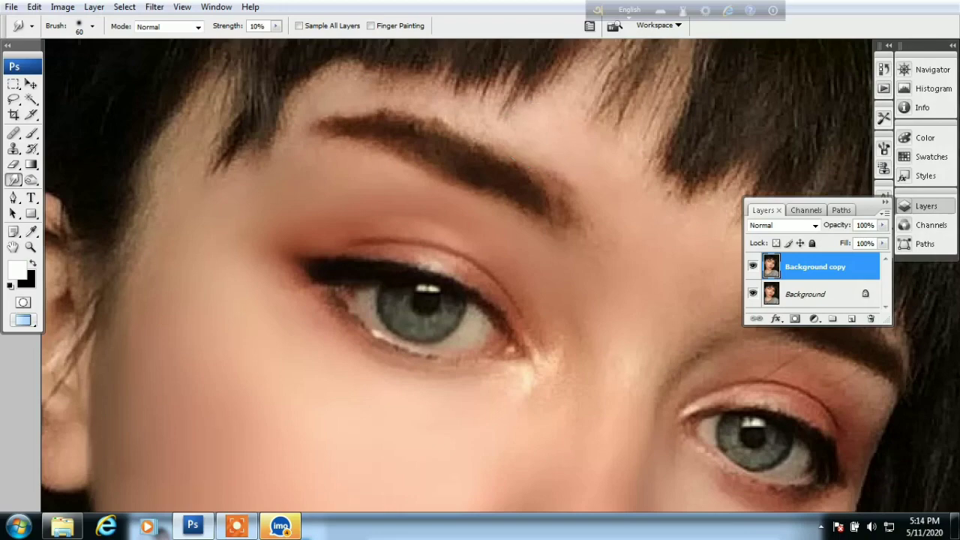
{"action": "scroll", "coordinate": [409, 149], "scroll_direction": "right", "scroll_amount": 5}
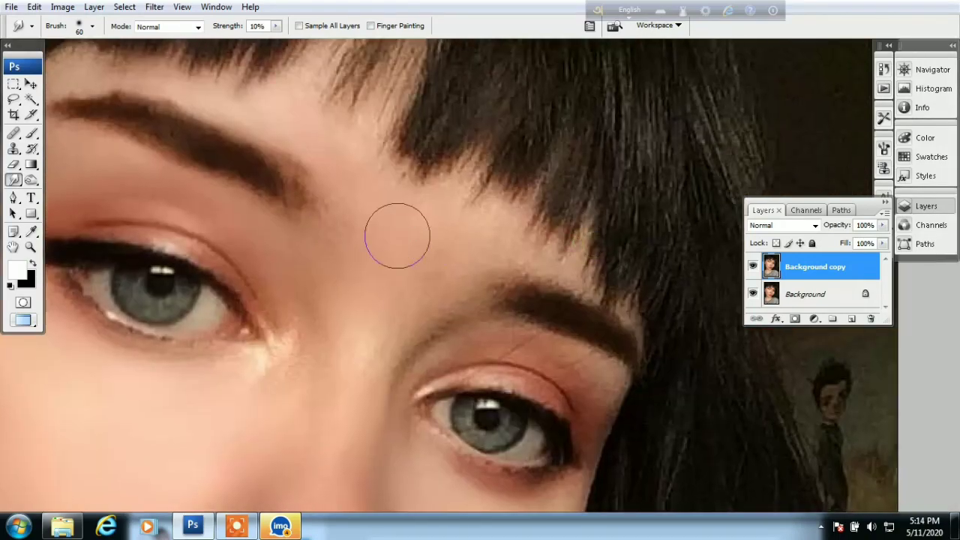
{"action": "scroll", "coordinate": [412, 285], "scroll_direction": "down", "scroll_amount": 3}
{"action": "scroll", "coordinate": [450, 247], "scroll_direction": "left", "scroll_amount": 1}
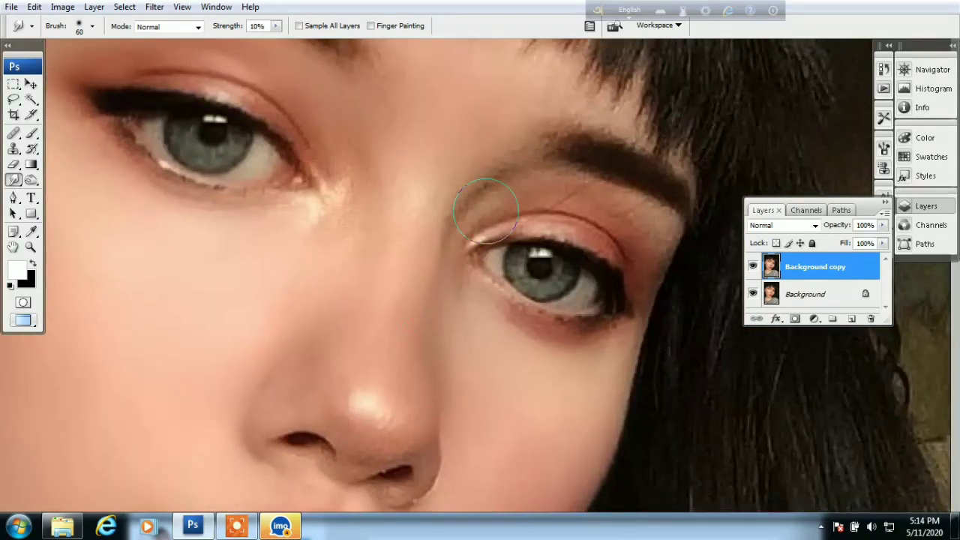
{"action": "key", "text": "bracketleft"}
{"action": "key", "text": "bracketleft"}
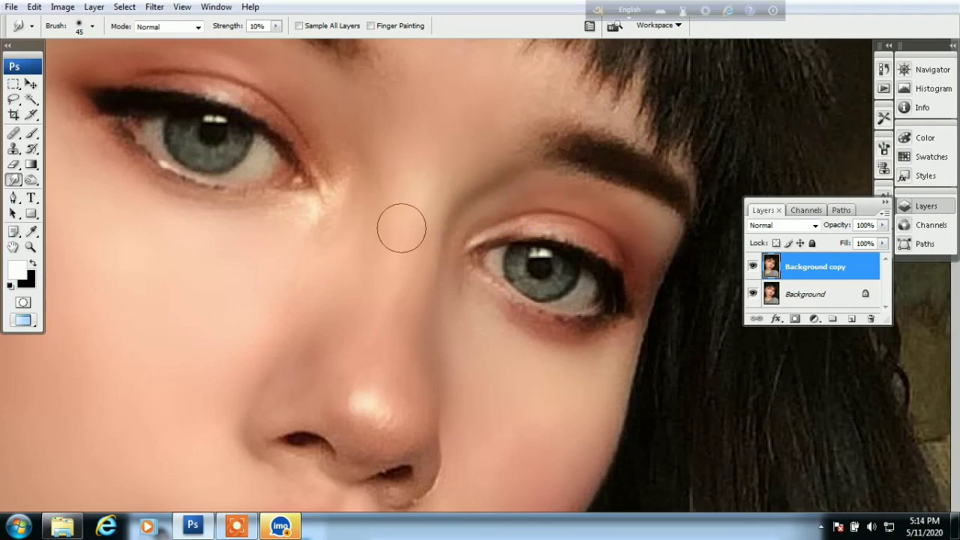
Step: Bring the nose bridge, nose and lips into view for smoothing
{"action": "left_click_drag", "start_coordinate": [401, 228], "coordinate": [589, 393]}
{"action": "left_click_drag", "start_coordinate": [629, 539], "coordinate": [538, 362]}
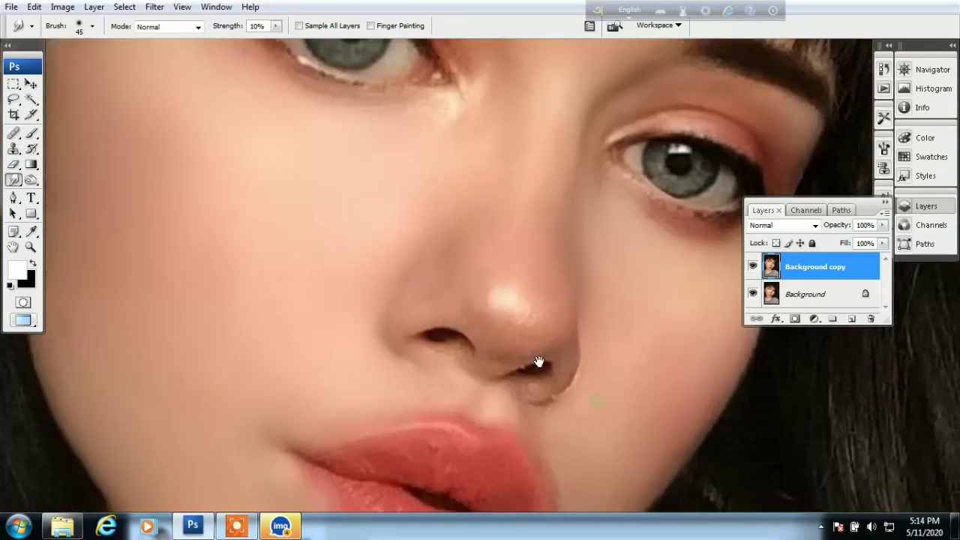
{"action": "left_click", "coordinate": [538, 362], "text": "alt"}
{"action": "left_click", "coordinate": [560, 361], "text": "alt"}
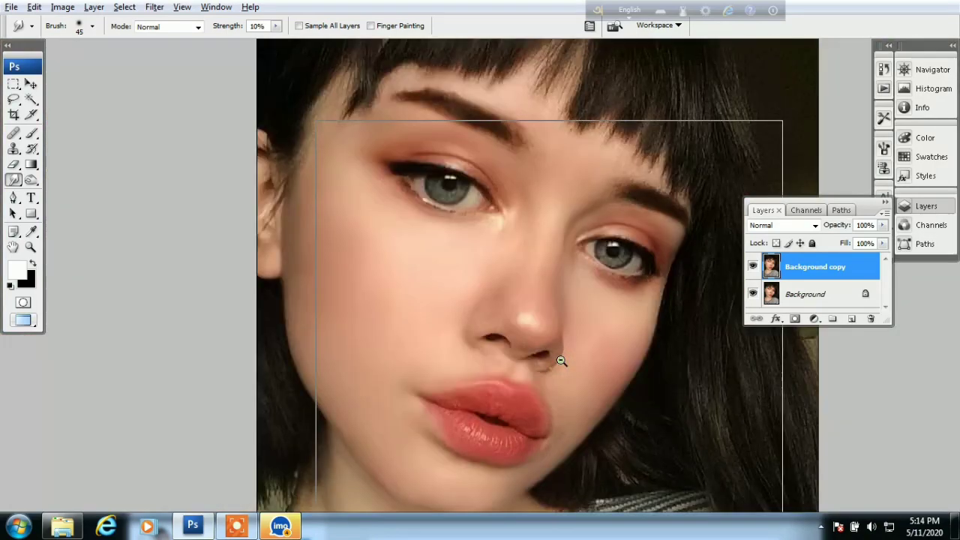
{"action": "left_click", "coordinate": [560, 362], "text": "alt"}
{"action": "left_click", "coordinate": [752, 267]}
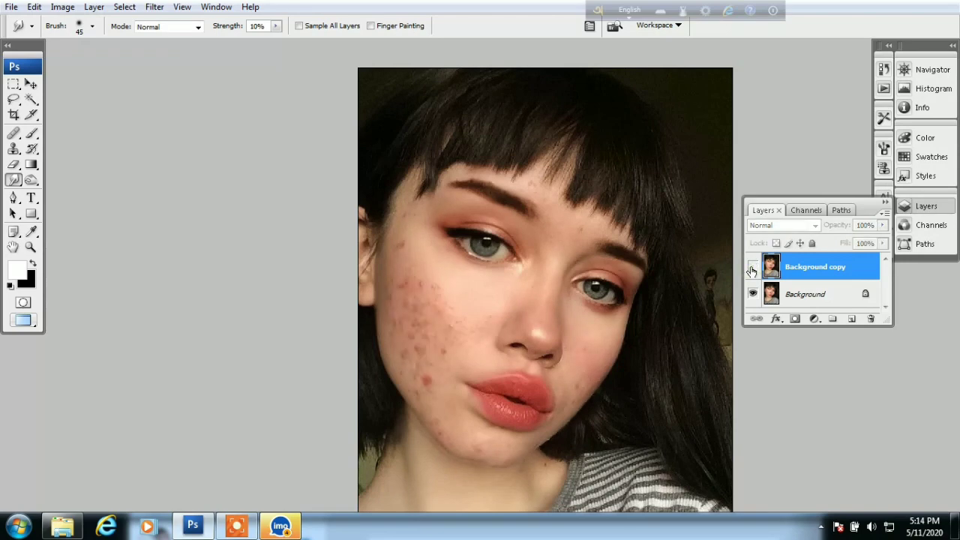
{"action": "left_click", "coordinate": [752, 268]}
{"action": "left_click", "coordinate": [753, 268]}
{"action": "left_click", "coordinate": [752, 268]}
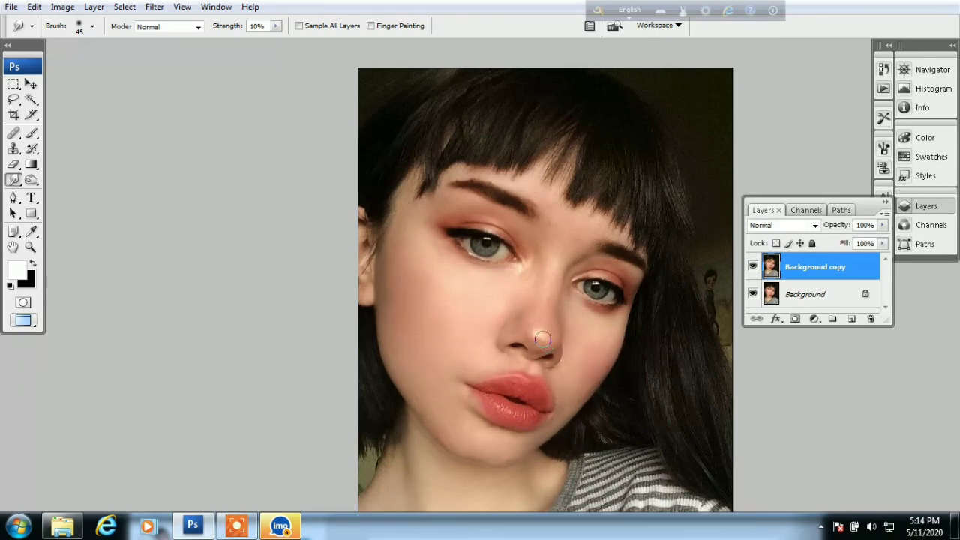
{"action": "key", "text": "w"}
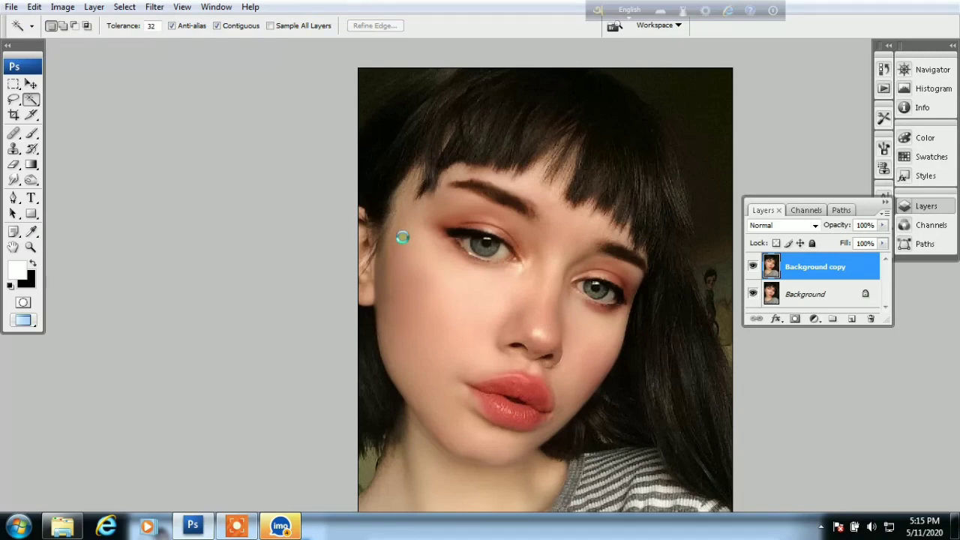
Step: Select the facial skin by colour, including the ear and cheek edge, excluding the nostrils, and feather it
{"action": "left_click", "coordinate": [412, 435], "text": "shift"}
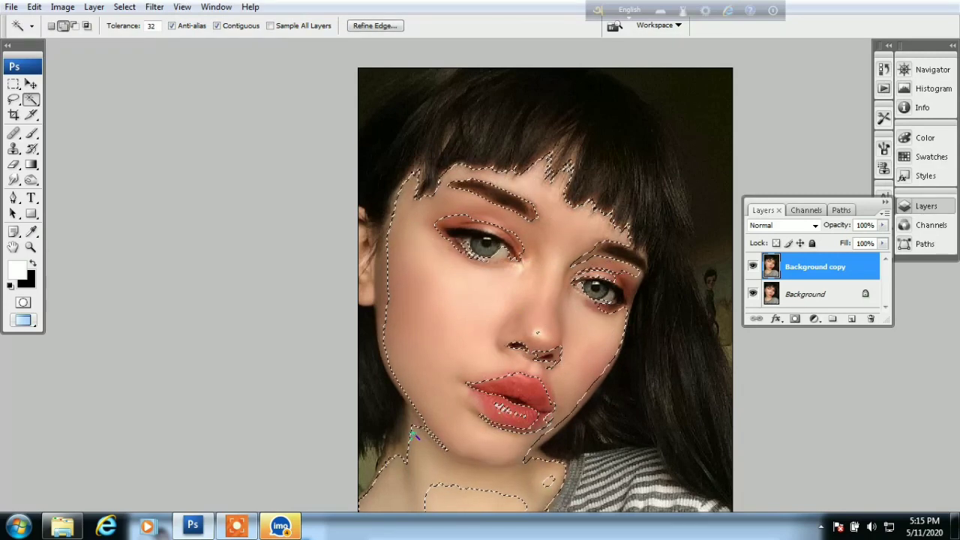
{"action": "left_click", "coordinate": [372, 281]}
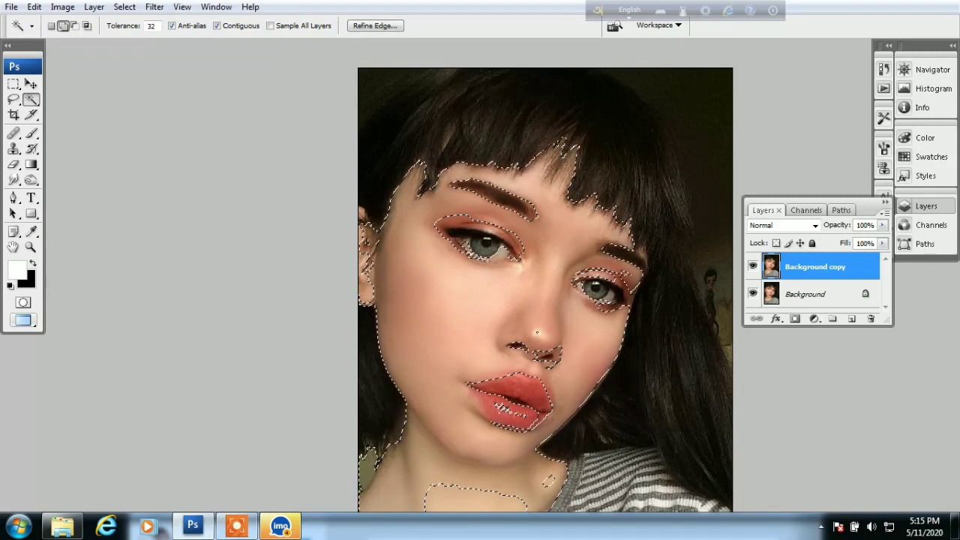
{"action": "left_click", "coordinate": [547, 351], "text": "alt"}
{"action": "key", "text": "ctrl+alt+d"}
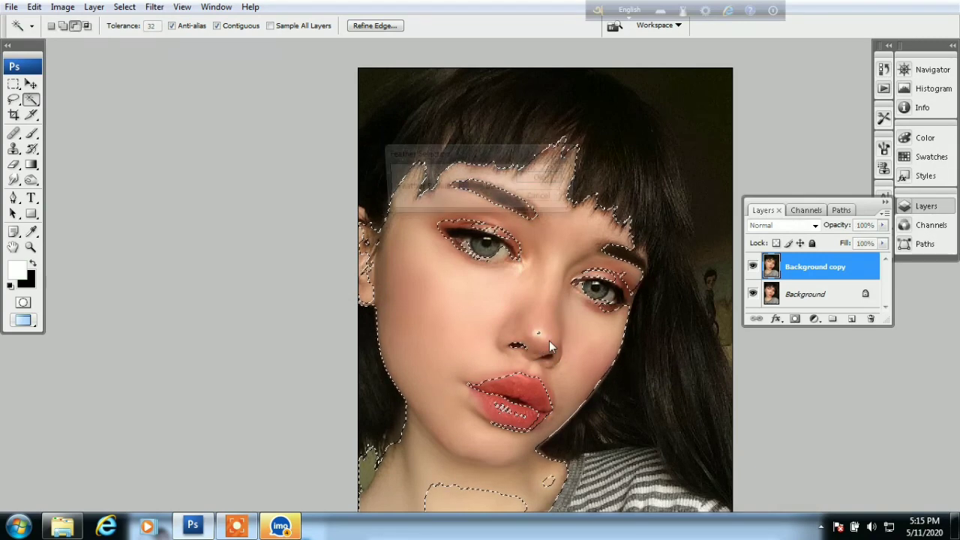
{"action": "key", "text": "Return"}
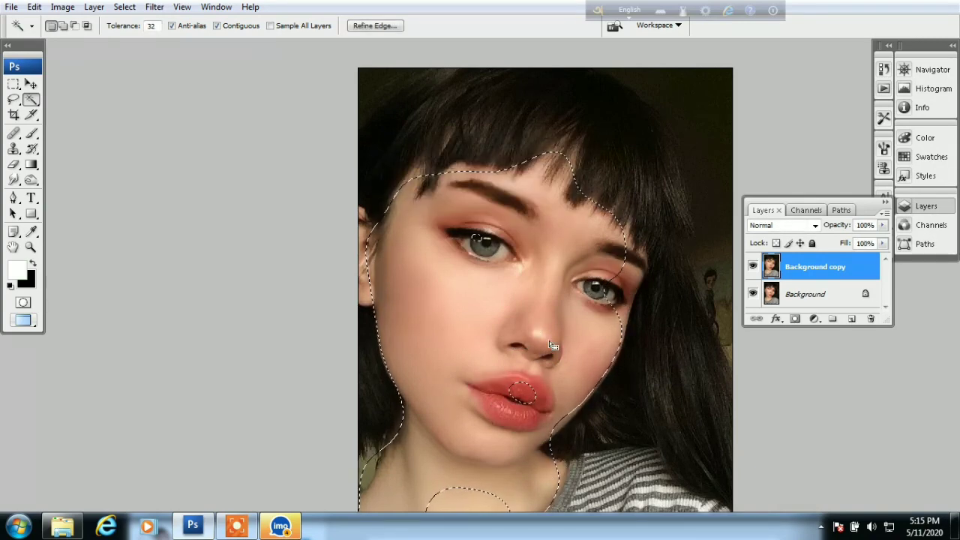
Step: Apply Selective Color with Yellows black lowered to about -85%, then deselect
{"action": "key", "text": "alt+i"}
{"action": "key", "text": "a"}
{"action": "key", "text": "s"}
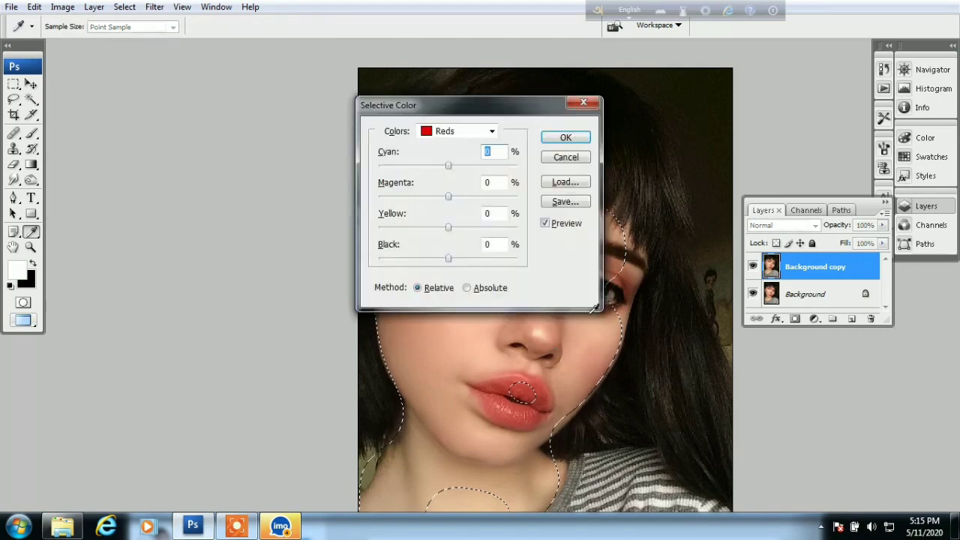
{"action": "left_click_drag", "start_coordinate": [449, 105], "coordinate": [811, 141]}
{"action": "left_click", "coordinate": [852, 166]}
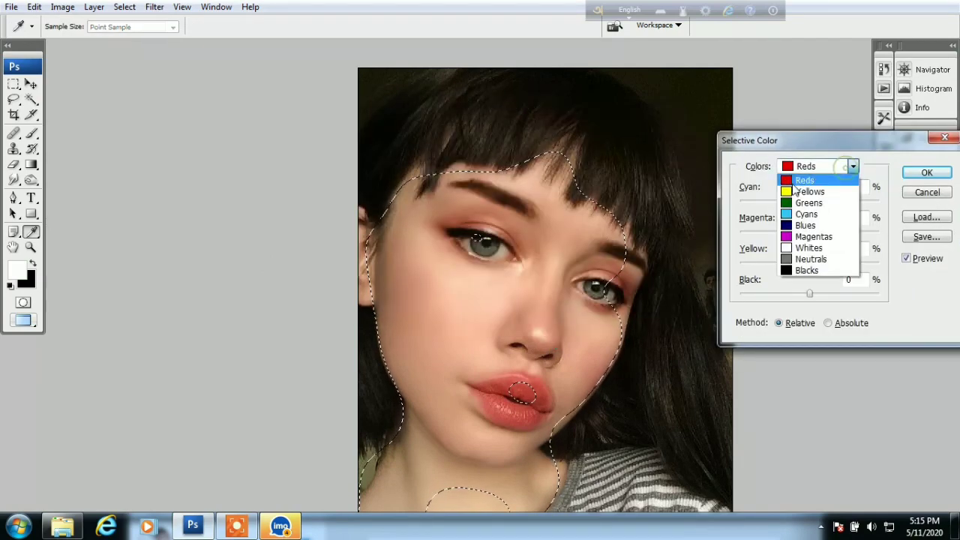
{"action": "left_click", "coordinate": [797, 191]}
{"action": "left_click_drag", "start_coordinate": [809, 293], "coordinate": [750, 295]}
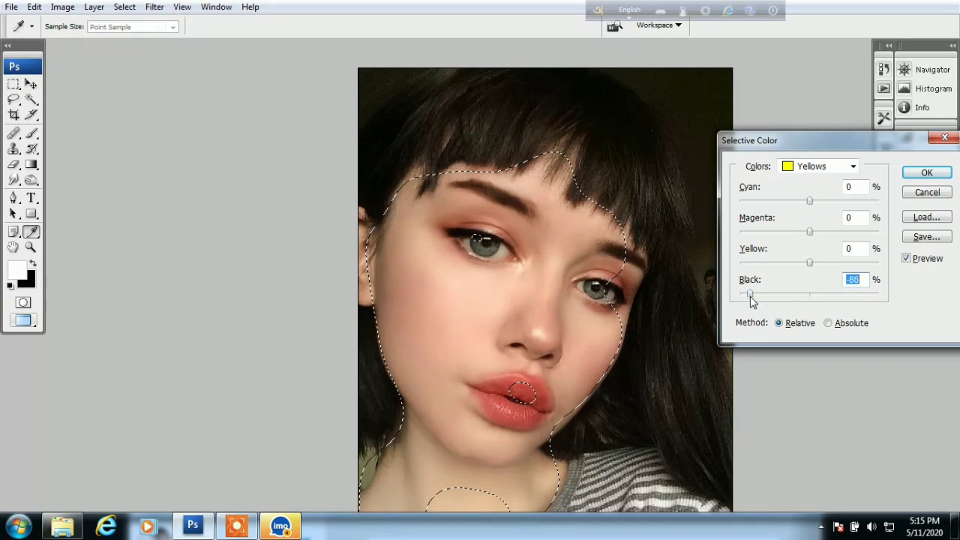
{"action": "left_click", "coordinate": [927, 173]}
{"action": "key", "text": "w"}
{"action": "left_click", "coordinate": [926, 205]}
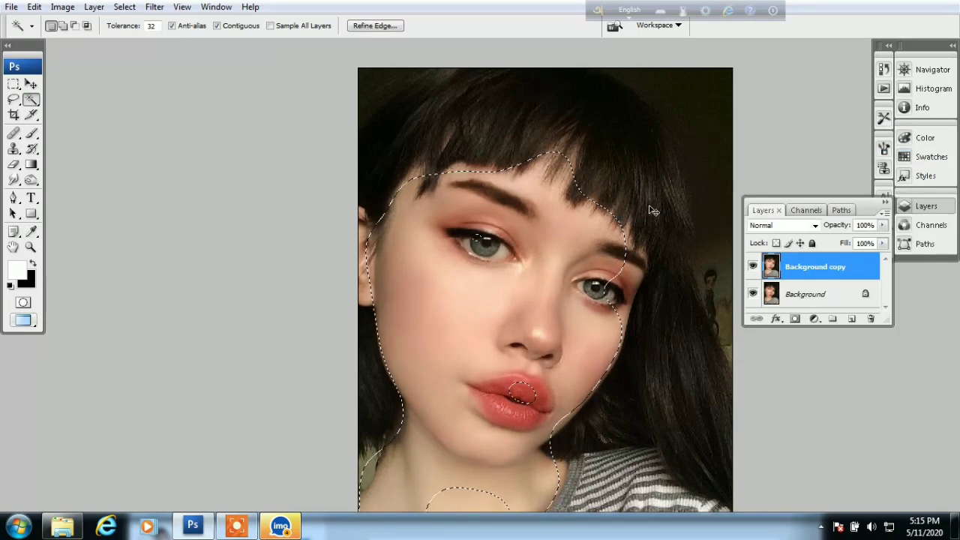
{"action": "key", "text": "ctrl+d"}
{"action": "left_click", "coordinate": [551, 289], "text": "alt"}
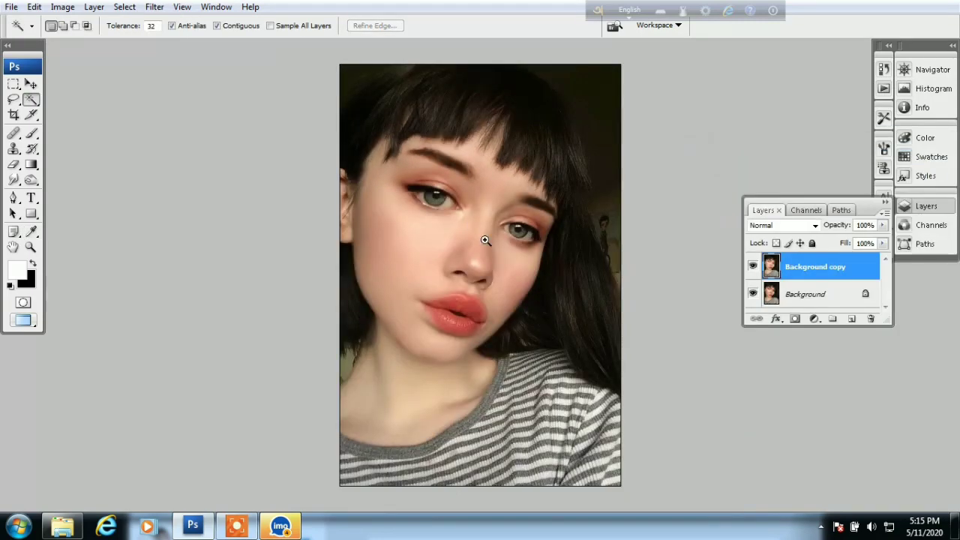
{"action": "left_click", "coordinate": [471, 223], "text": "ctrl"}
{"action": "left_click", "coordinate": [471, 223], "text": "ctrl"}
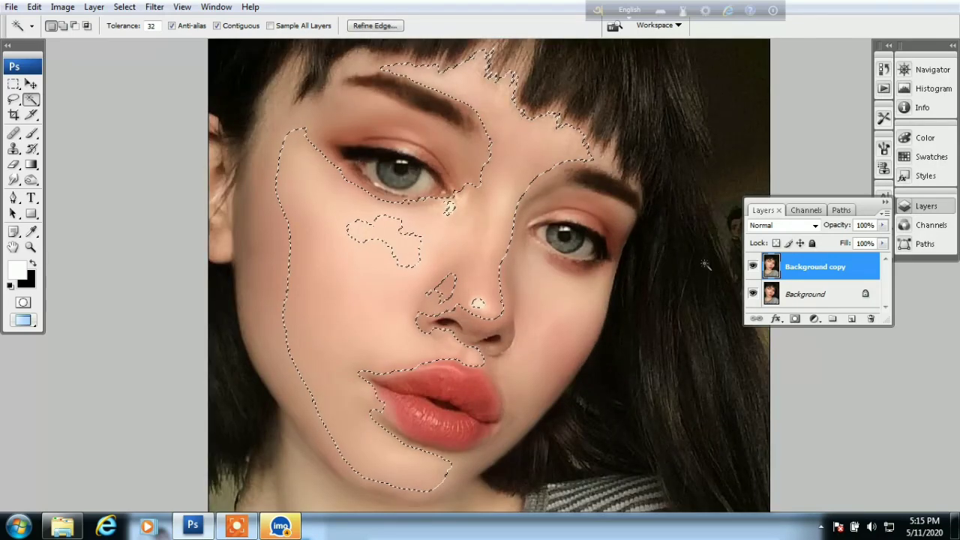
{"action": "left_click", "coordinate": [752, 266]}
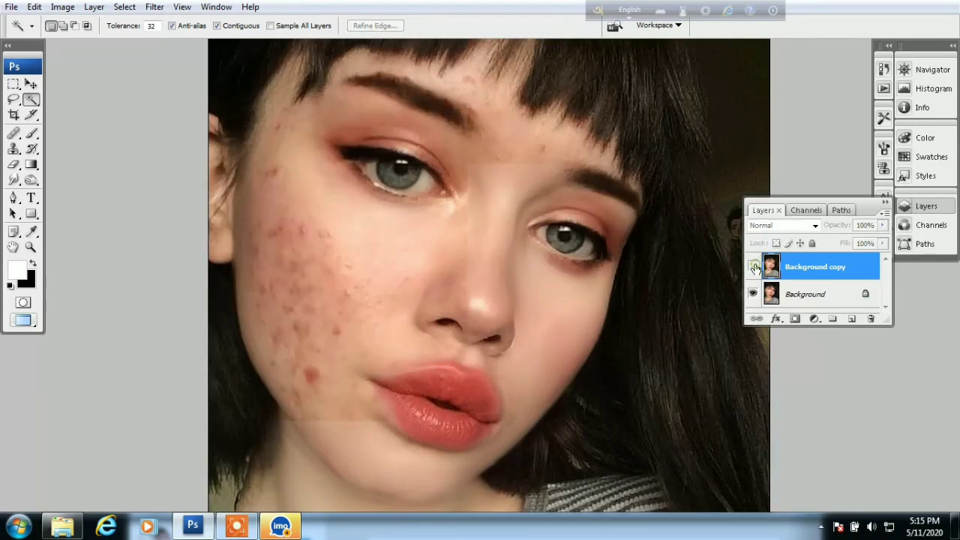
{"action": "left_click", "coordinate": [753, 266]}
{"action": "left_click", "coordinate": [753, 266]}
{"action": "left_click", "coordinate": [752, 267]}
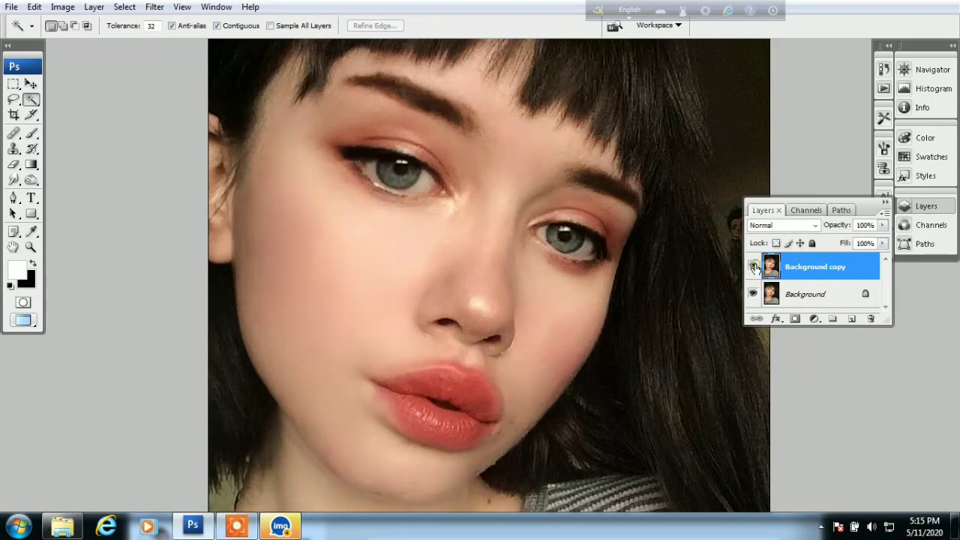
{"action": "key", "text": "j"}
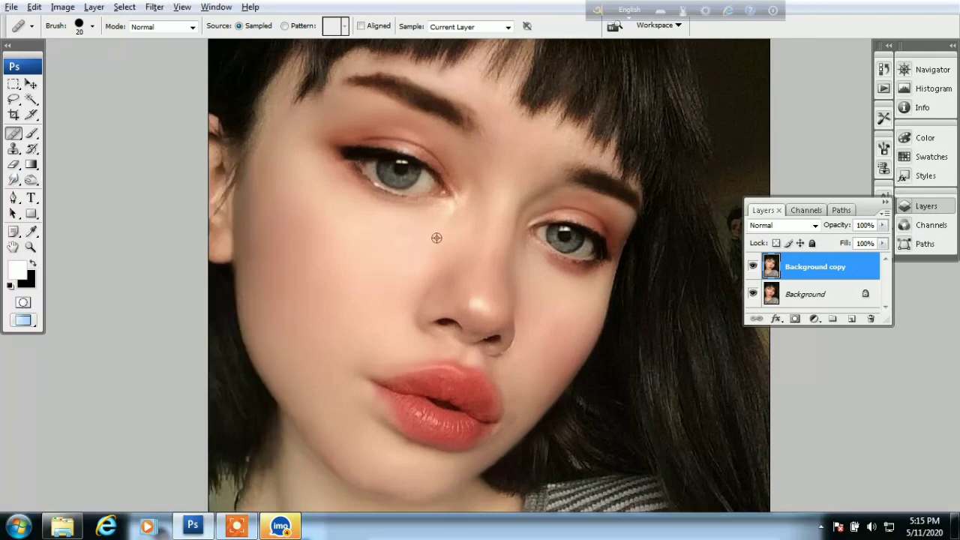
{"action": "left_click", "coordinate": [430, 238], "text": "alt"}
{"action": "key", "text": "ctrl+minus"}
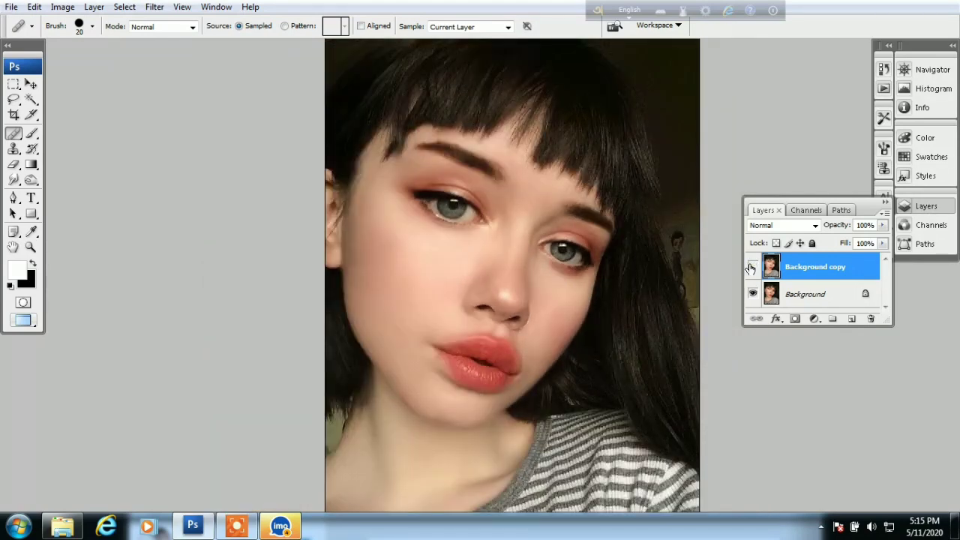
{"action": "left_click", "coordinate": [752, 267]}
{"action": "left_click", "coordinate": [751, 267]}
{"action": "left_click", "coordinate": [751, 266]}
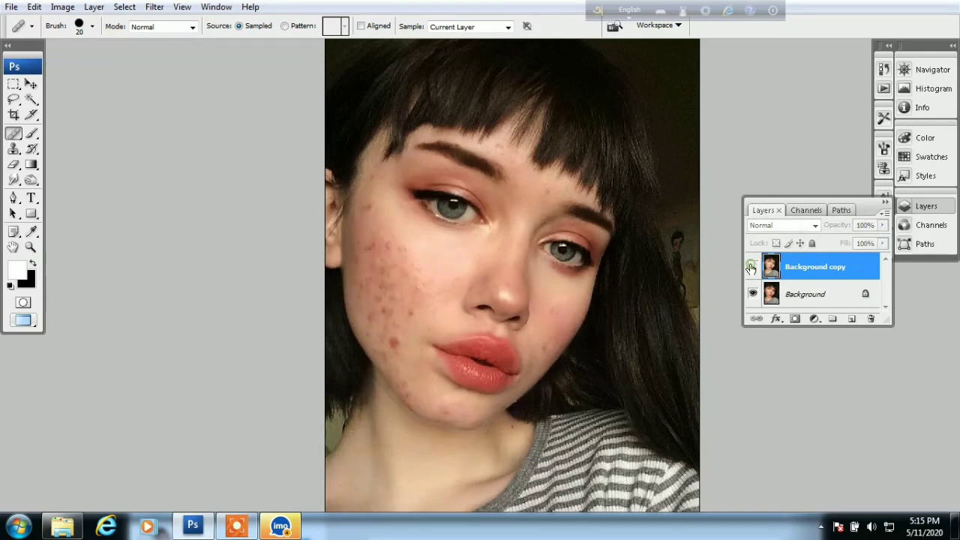
{"action": "left_click", "coordinate": [751, 267]}
{"action": "left_click", "coordinate": [495, 319]}
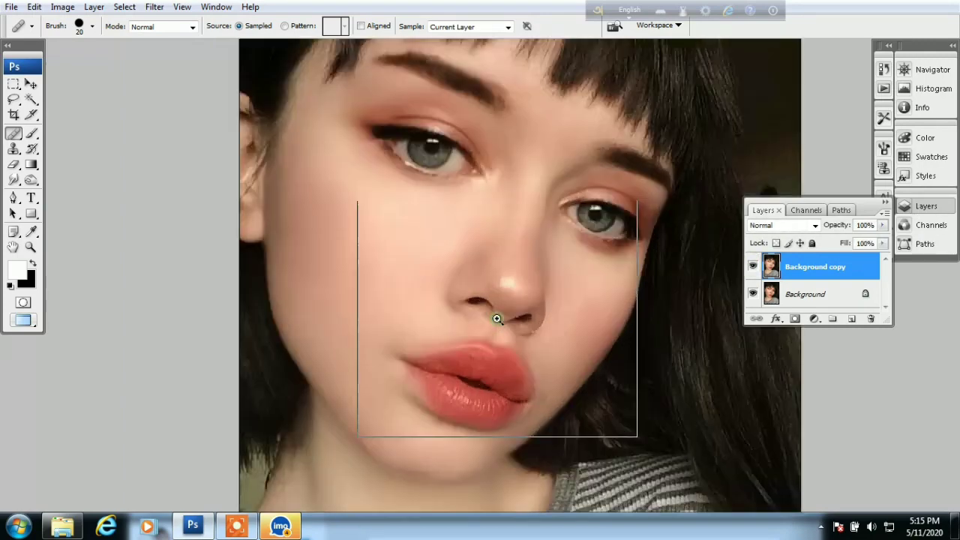
{"action": "left_click", "coordinate": [497, 315]}
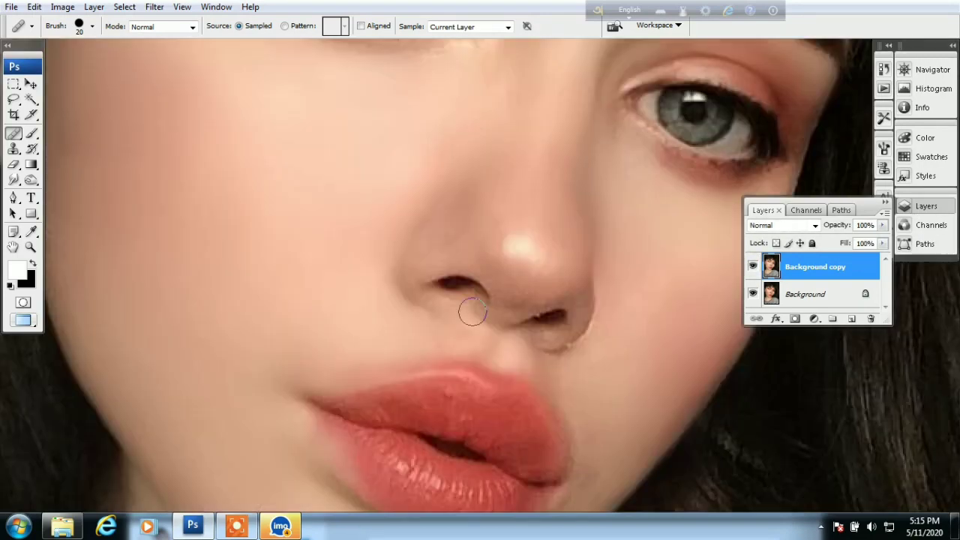
{"action": "left_click", "coordinate": [503, 285], "text": "alt"}
{"action": "left_click", "coordinate": [503, 285], "text": "alt"}
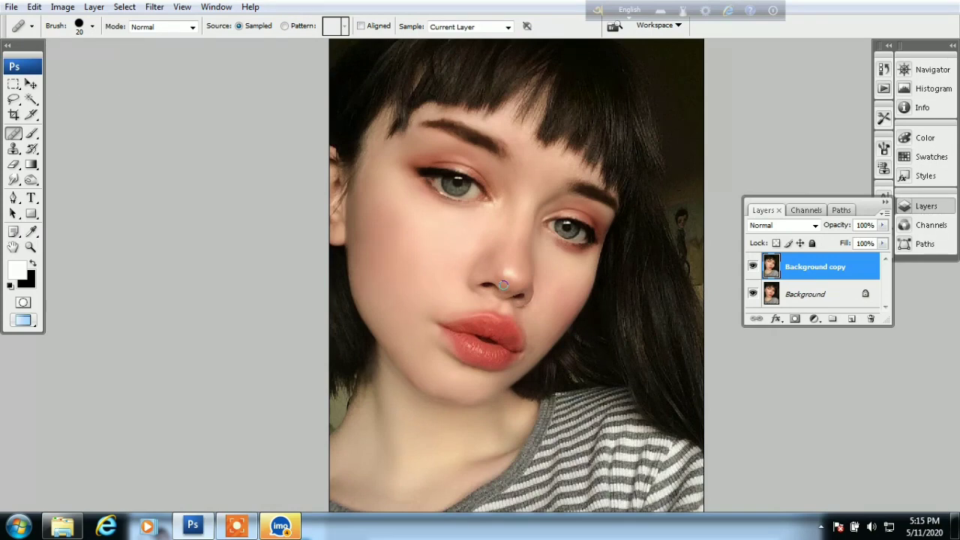
Step: Apply Levels with black input 15 and toggle the Background copy to compare before and after
{"action": "key", "text": "ctrl+l"}
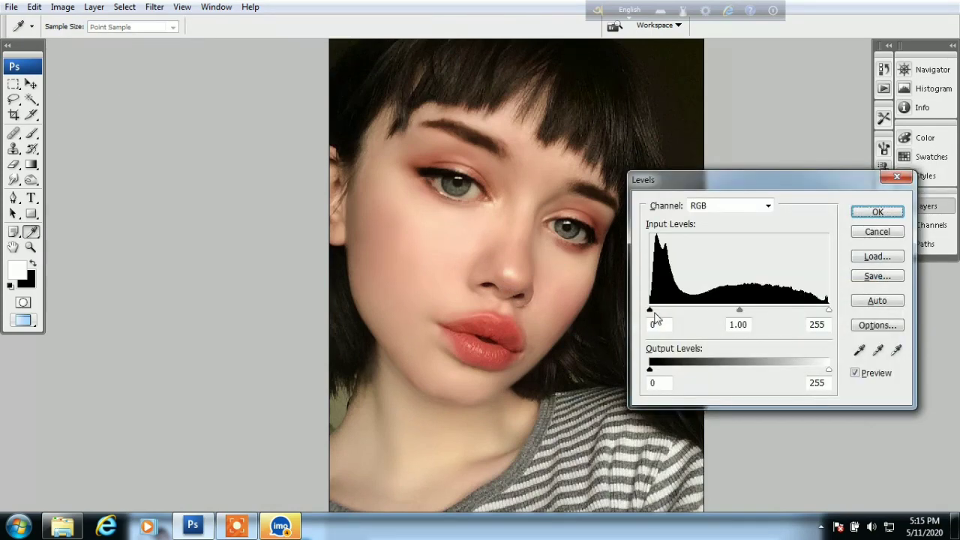
{"action": "left_click", "coordinate": [875, 213]}
{"action": "left_click", "coordinate": [753, 268]}
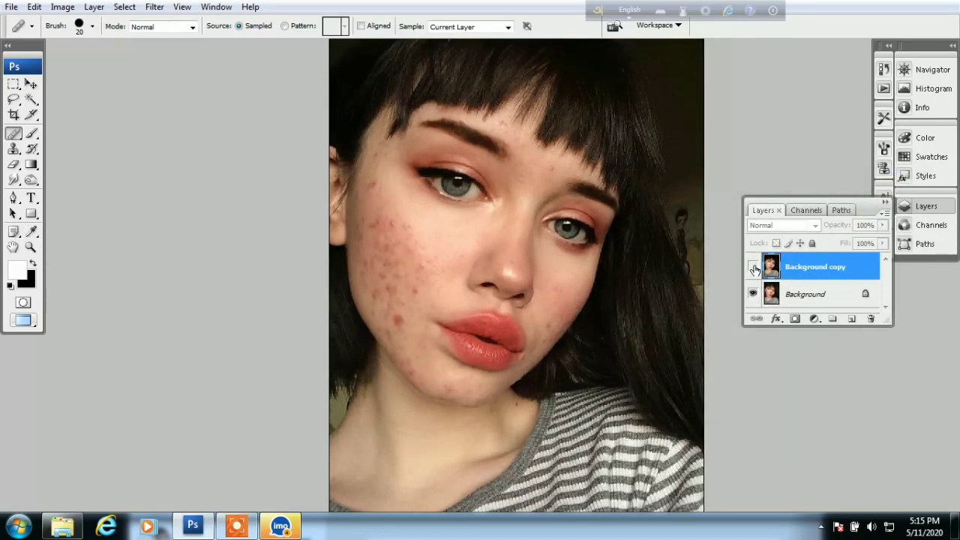
{"action": "left_click", "coordinate": [753, 268]}
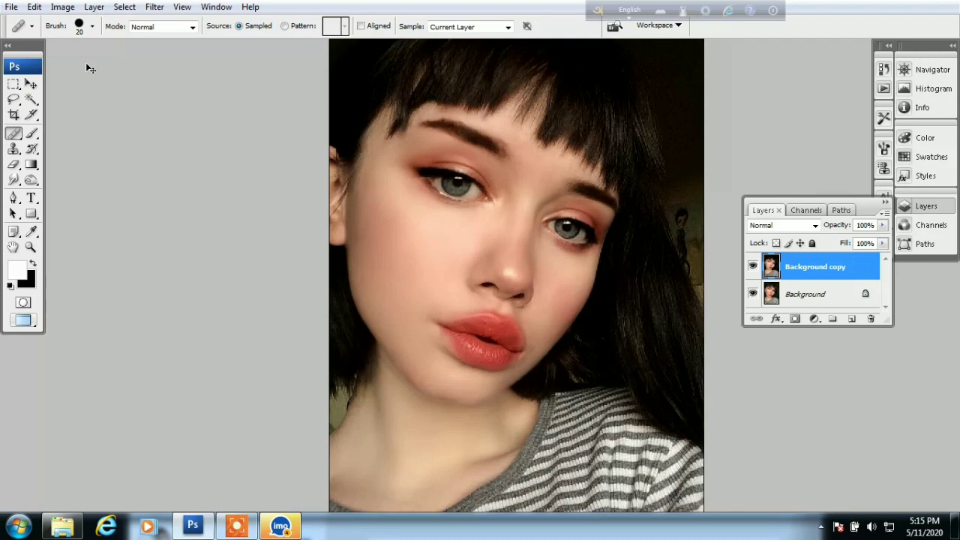
Step: Save the retouched portrait as a layered PSD named 'asc' on the Desktop, accepting the format options
{"action": "key", "text": "ctrl+shift+s"}
{"action": "left_click", "coordinate": [280, 296]}
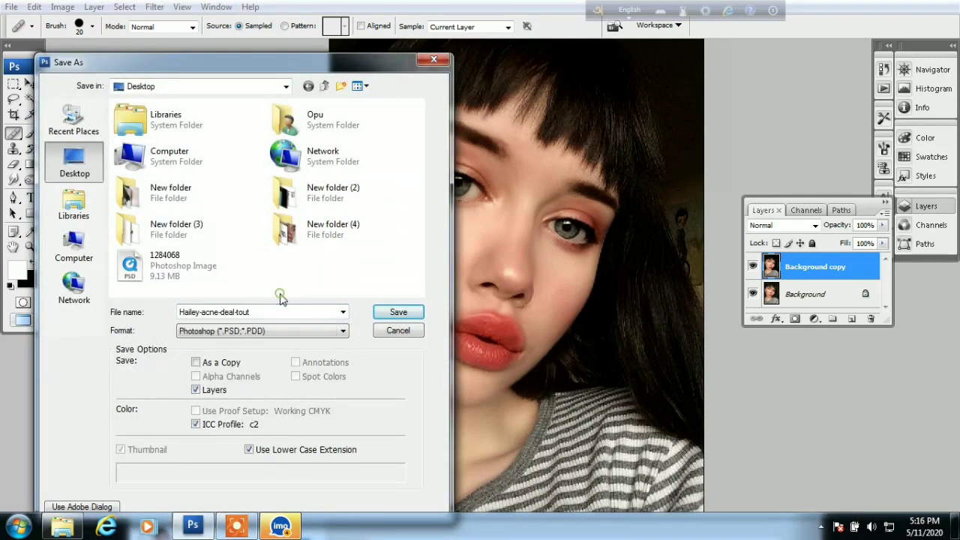
{"action": "double_click", "coordinate": [292, 315]}
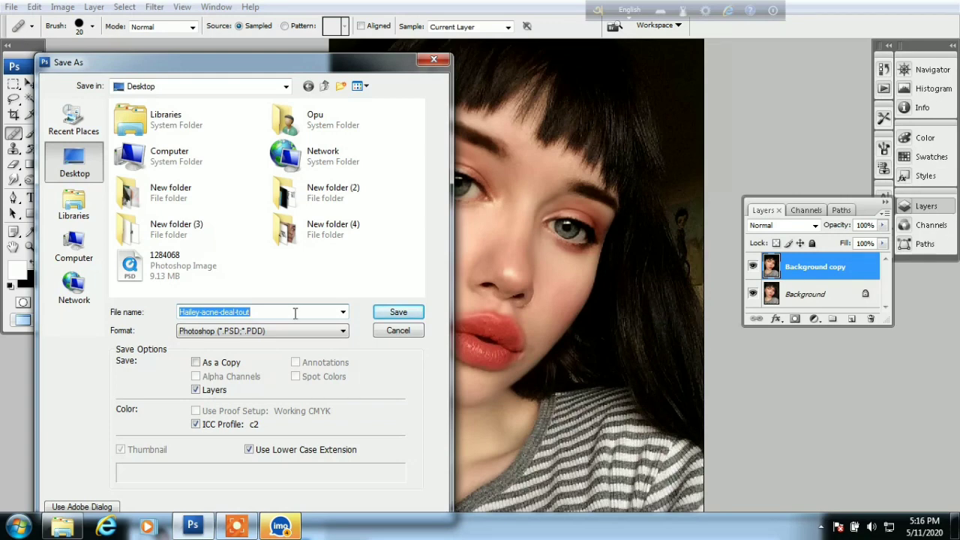
{"action": "type", "text": "asc"}
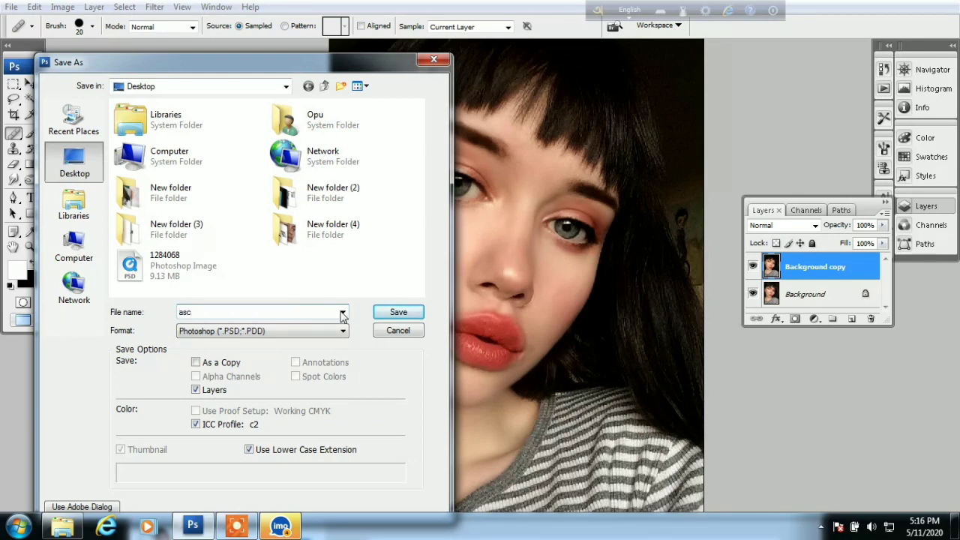
{"action": "left_click", "coordinate": [405, 317]}
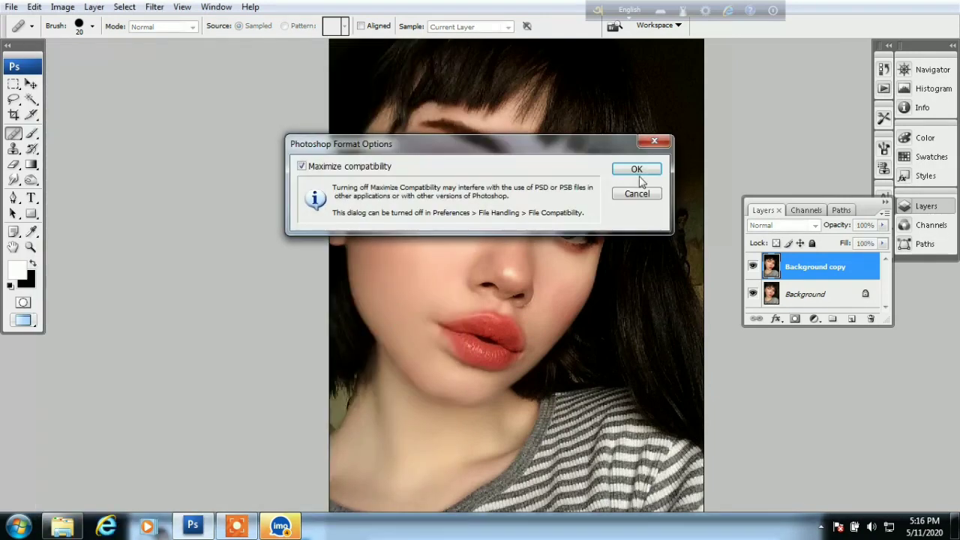
{"action": "left_click", "coordinate": [642, 172]}
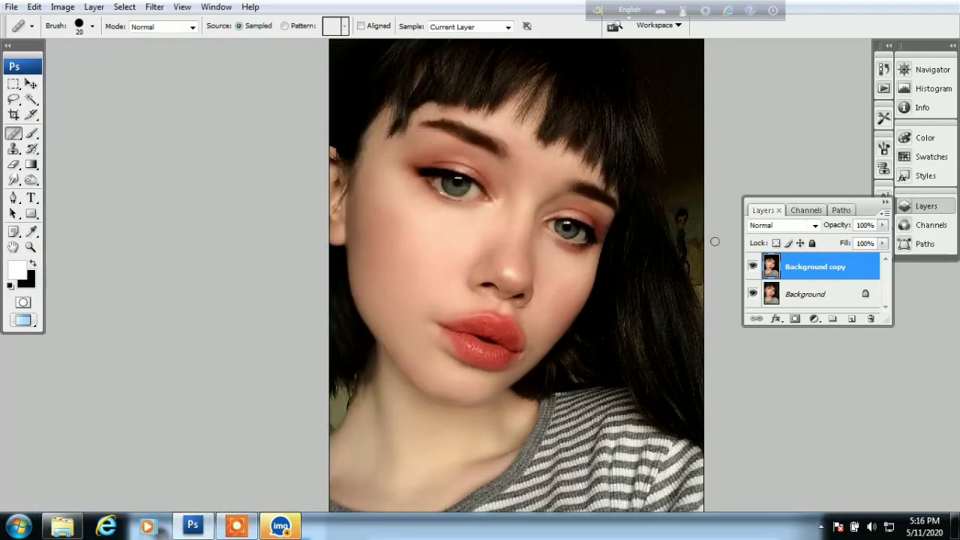
{"action": "left_click", "coordinate": [549, 257], "text": "ctrl"}
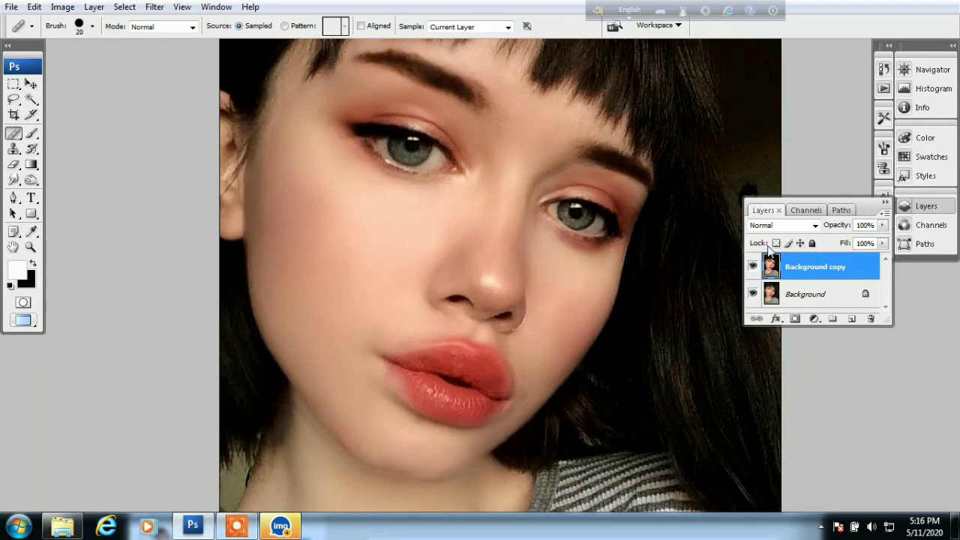
{"action": "left_click", "coordinate": [248, 521]}
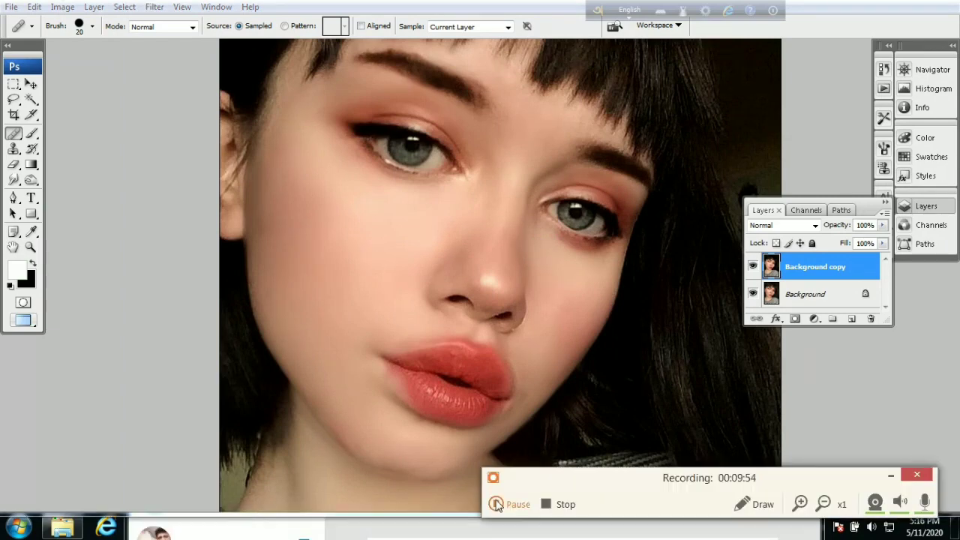